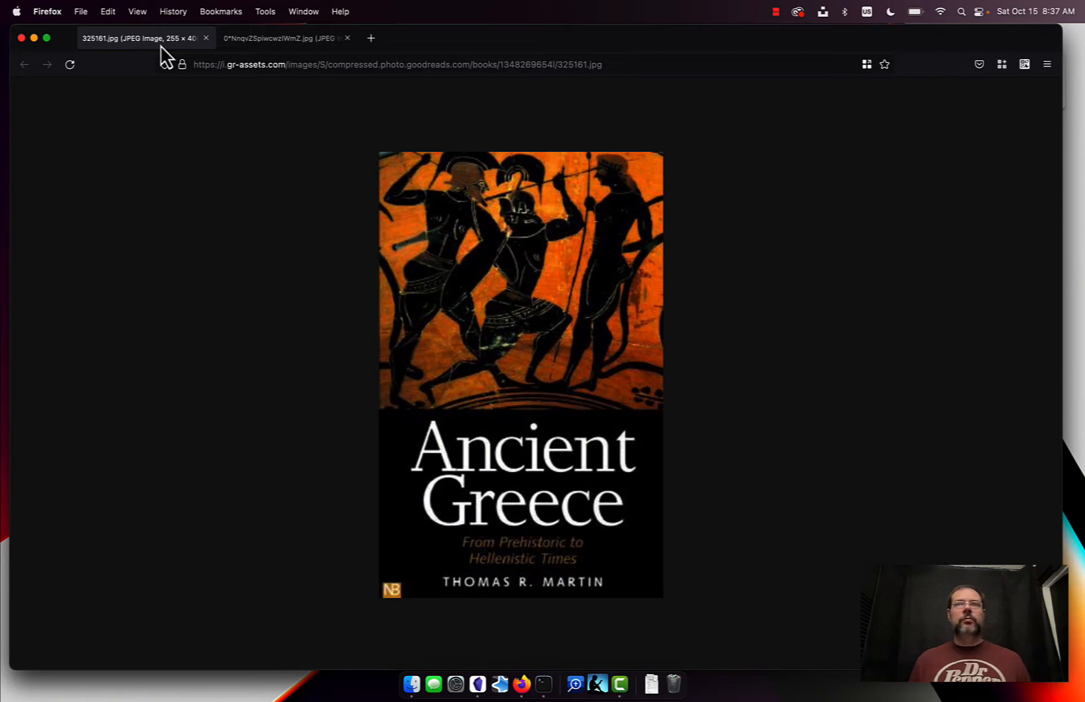
Switch to Obsidian and create a note titled "Martin - Ancient Greece" in the Sources folder.
key("ctrl+Left")
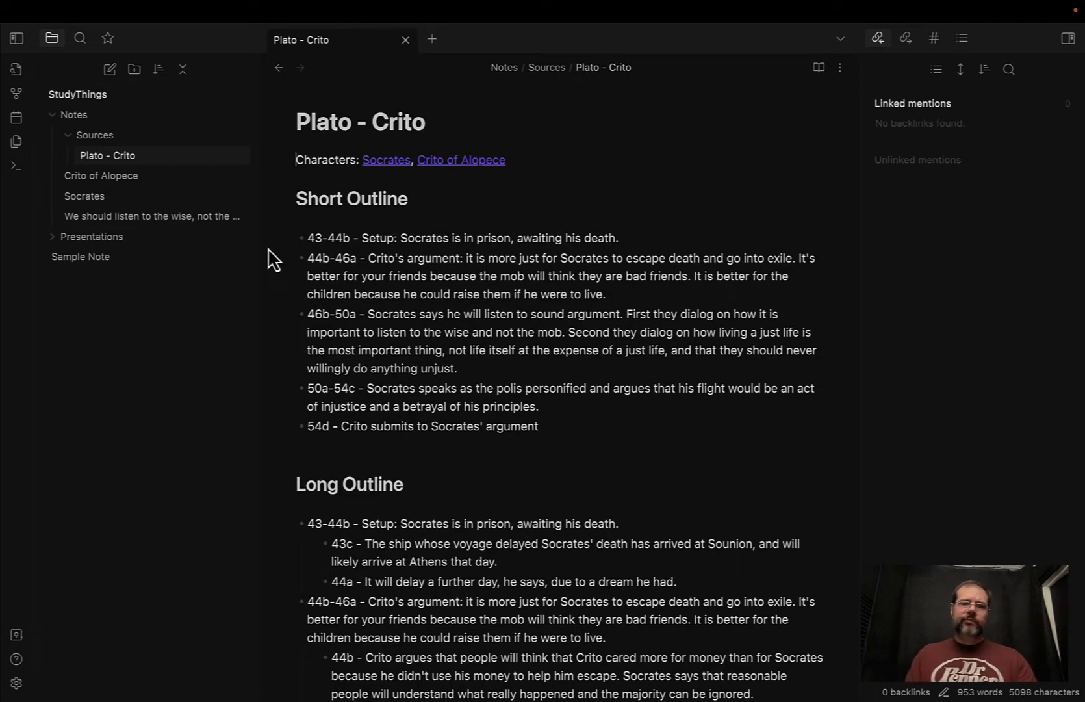
right_click(104, 145)
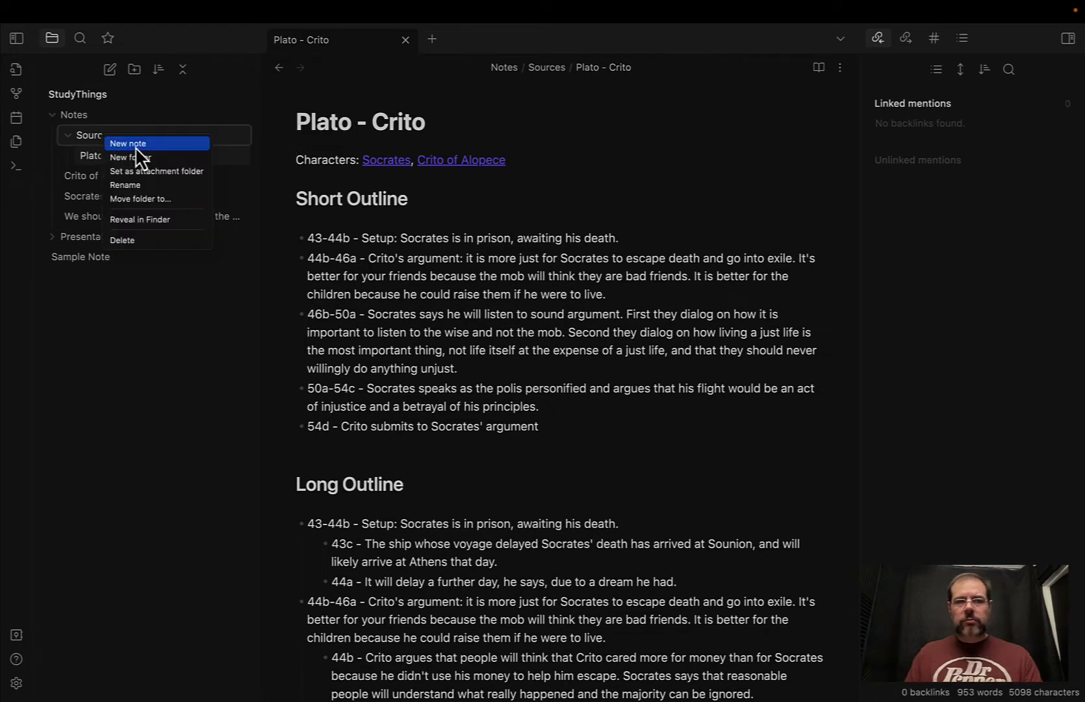
left_click(134, 144)
type("MARTIN")
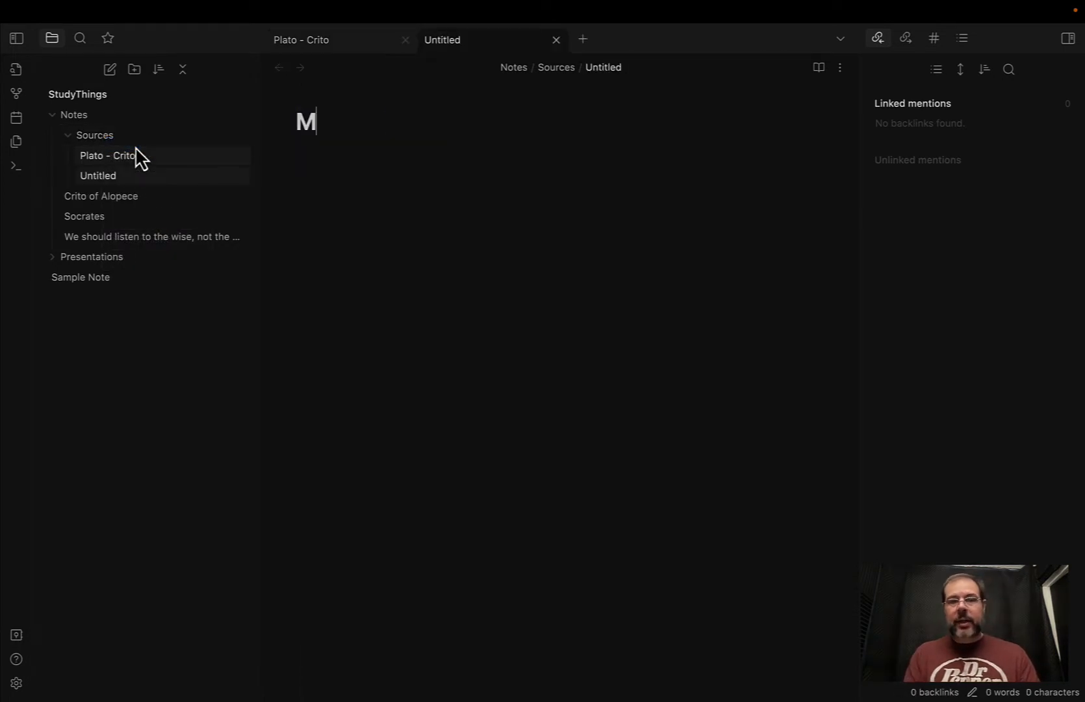
key("BackSpace")
key("BackSpace")
key("BackSpace")
key("BackSpace")
key("BackSpace")
type("ar")
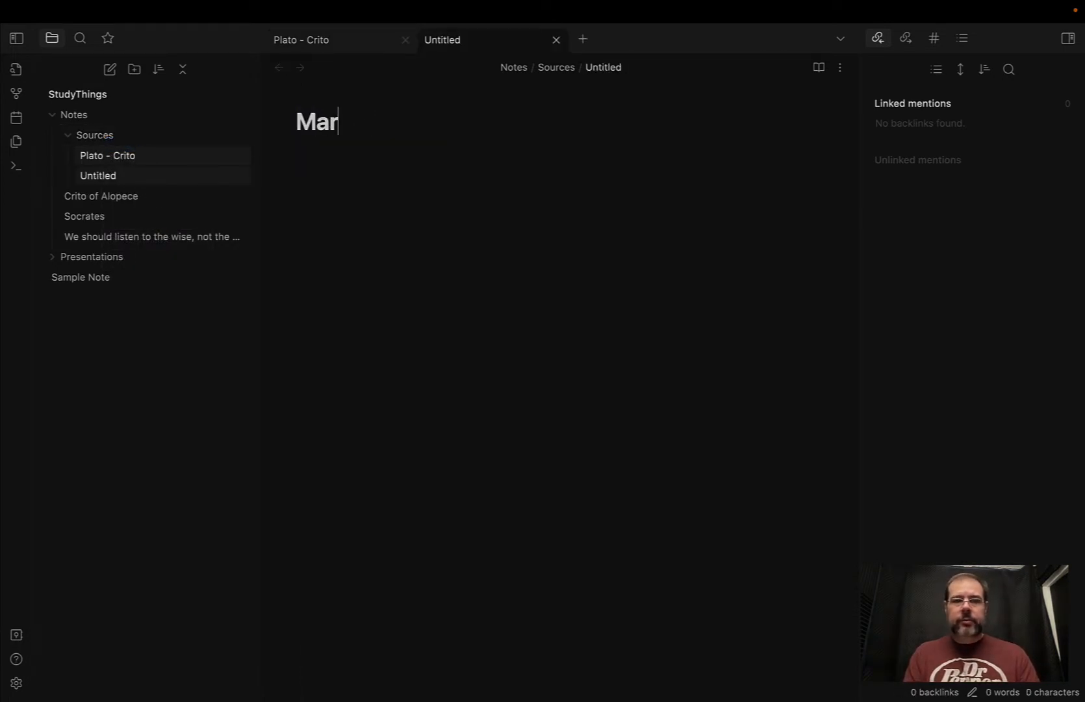
type("tin - Anci")
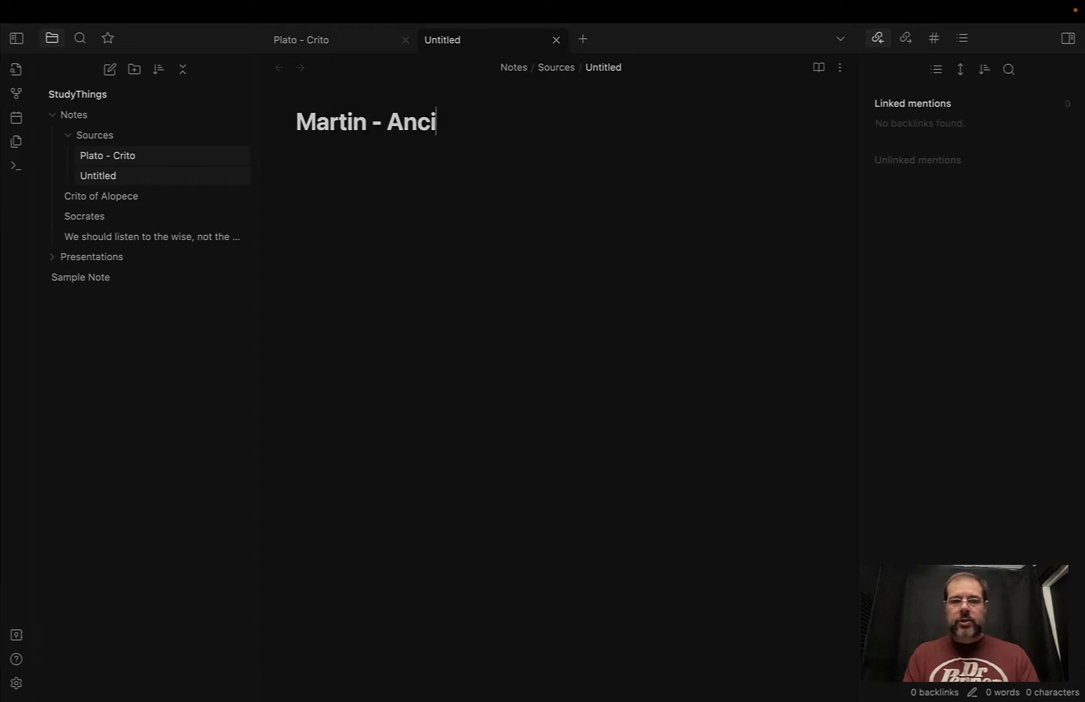
type("ent Greece")
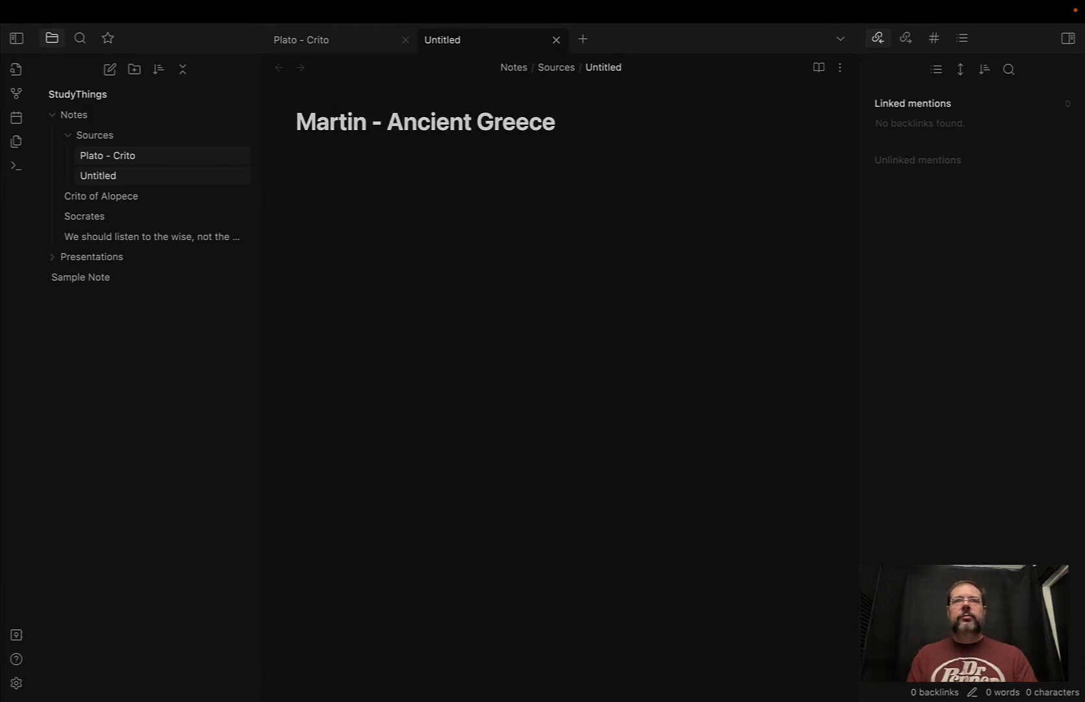
key("Return")
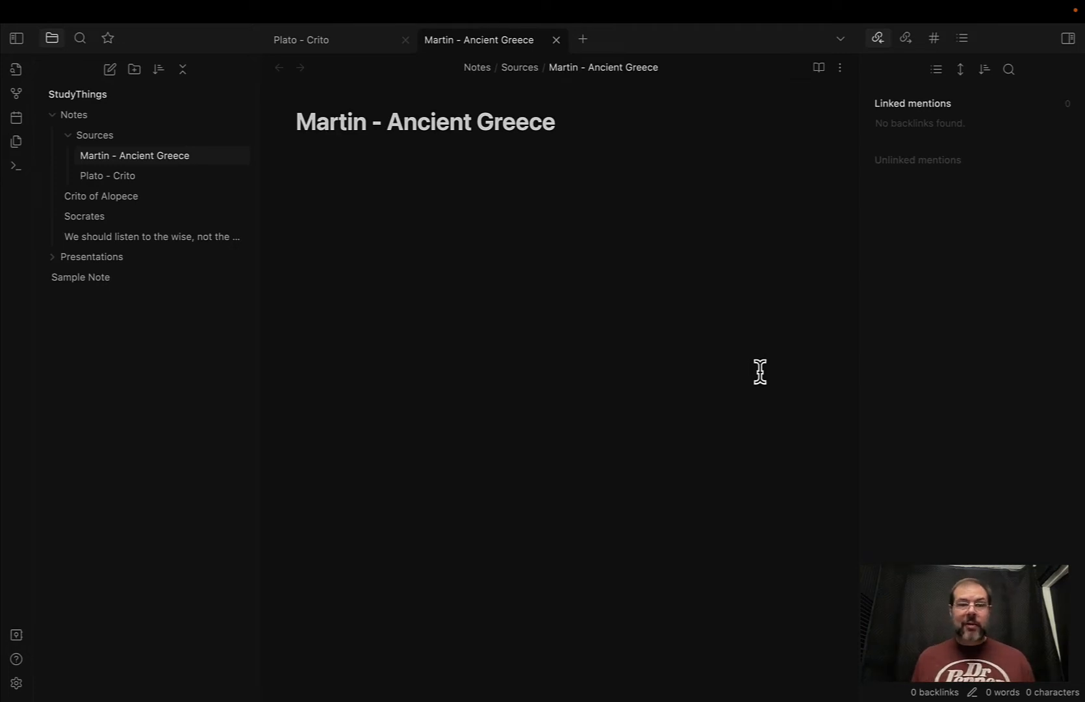
Switch to Firefox and copy the web address of the Ancient Greece book cover image.
key("ctrl+Right")
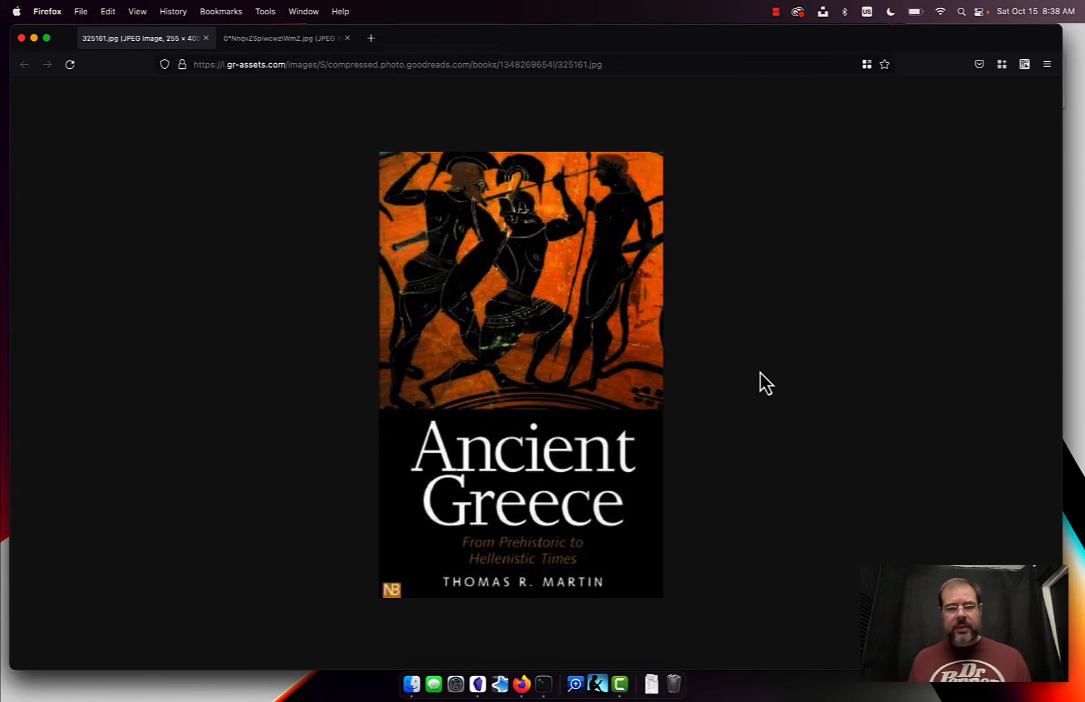
left_click(674, 65)
key("super+c")
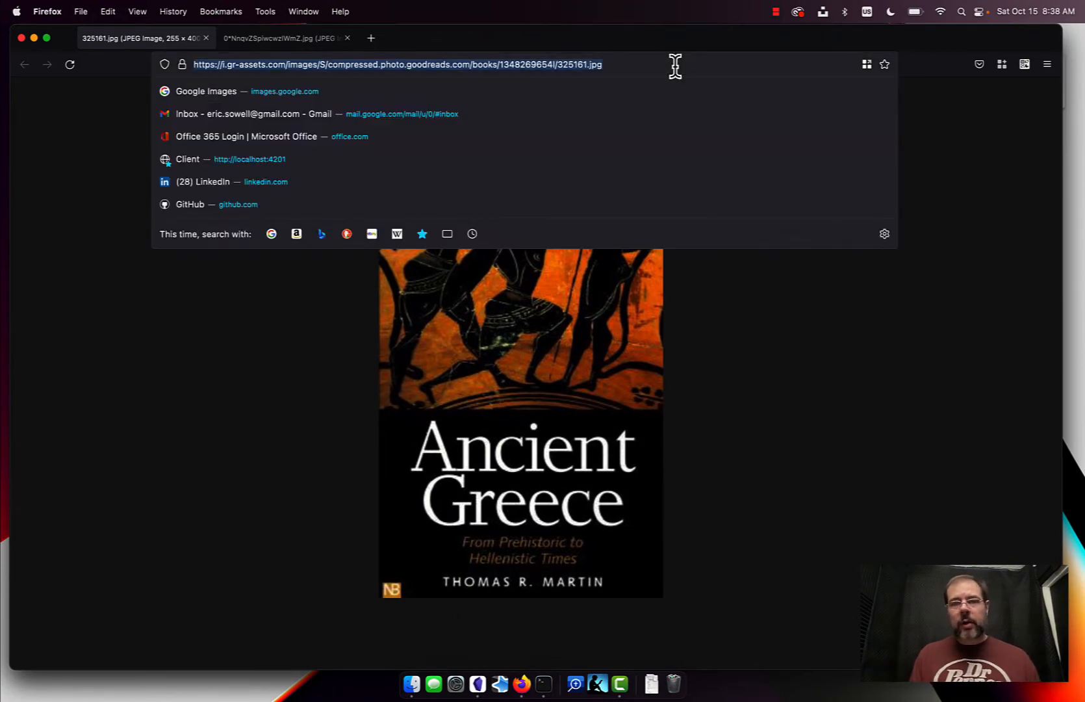
left_click(780, 318)
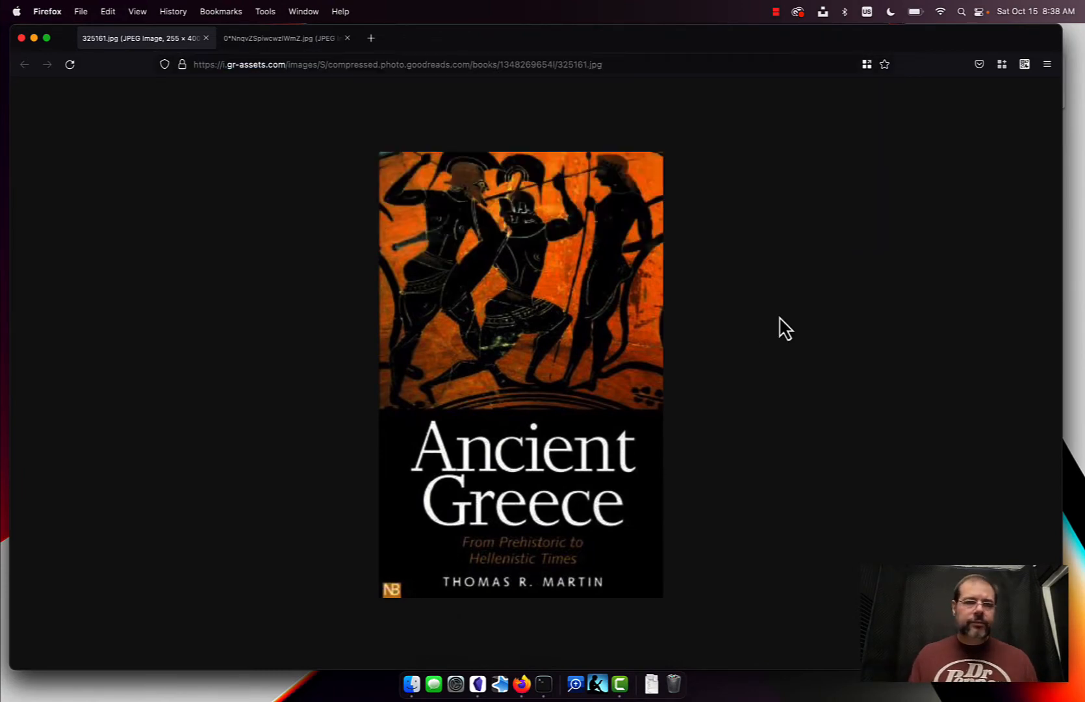
Back in Obsidian, add a Markdown link with empty link text and the copied cover address, one blank line below the note title.
key("ctrl+Left")
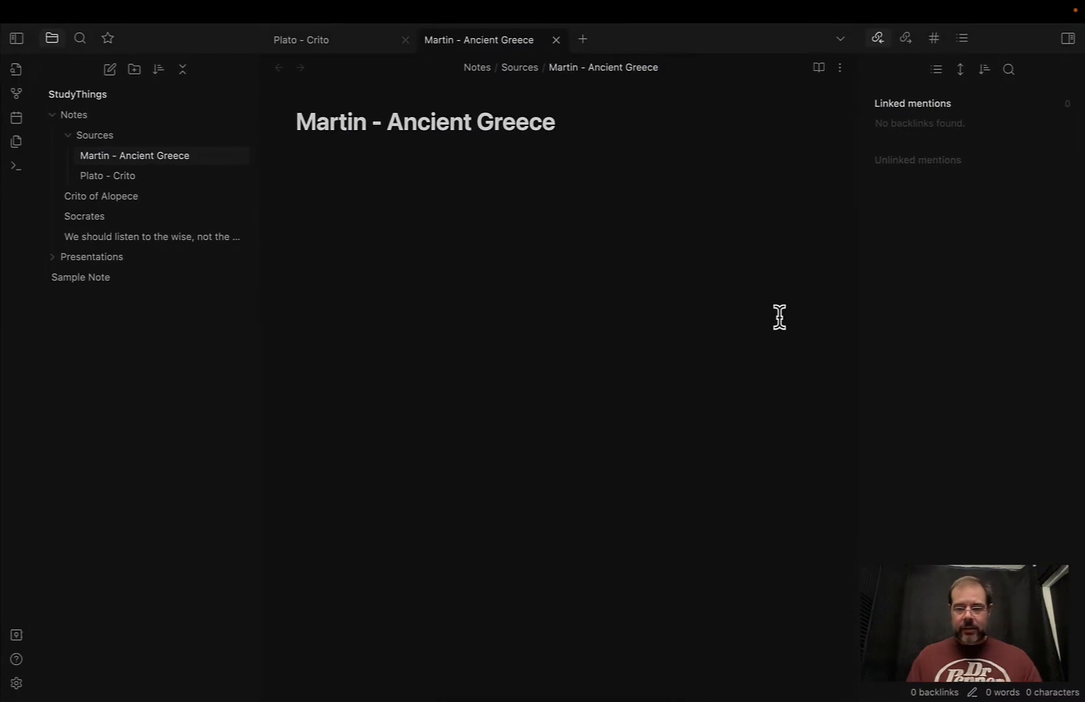
left_click(779, 317)
key("Return")
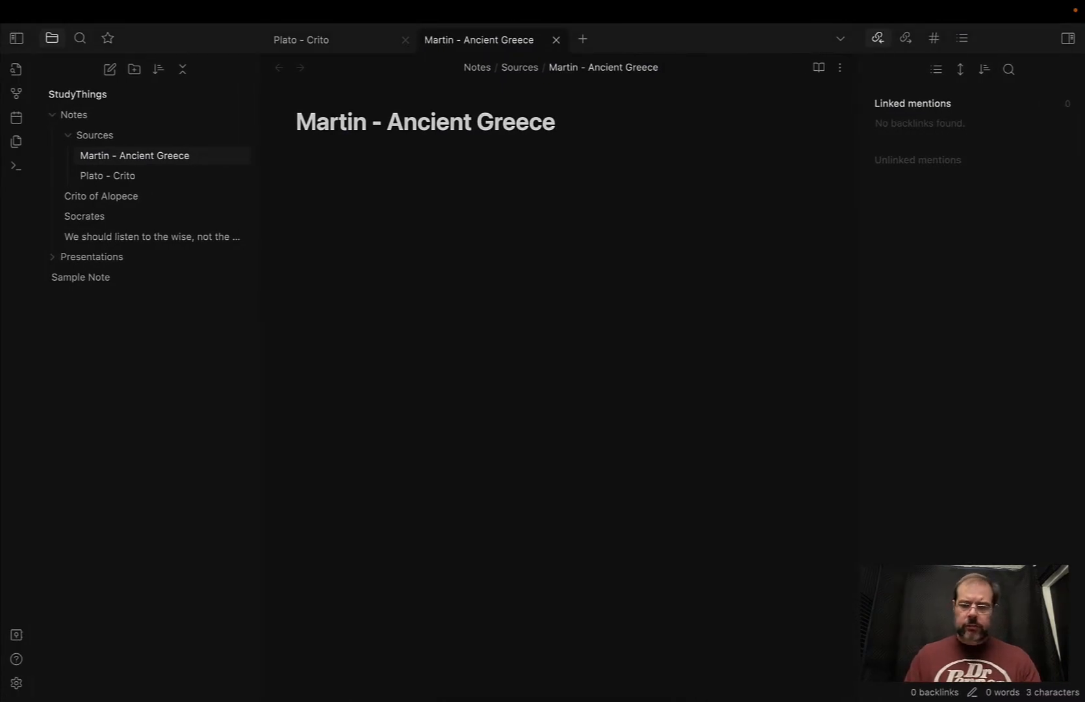
type("[]")
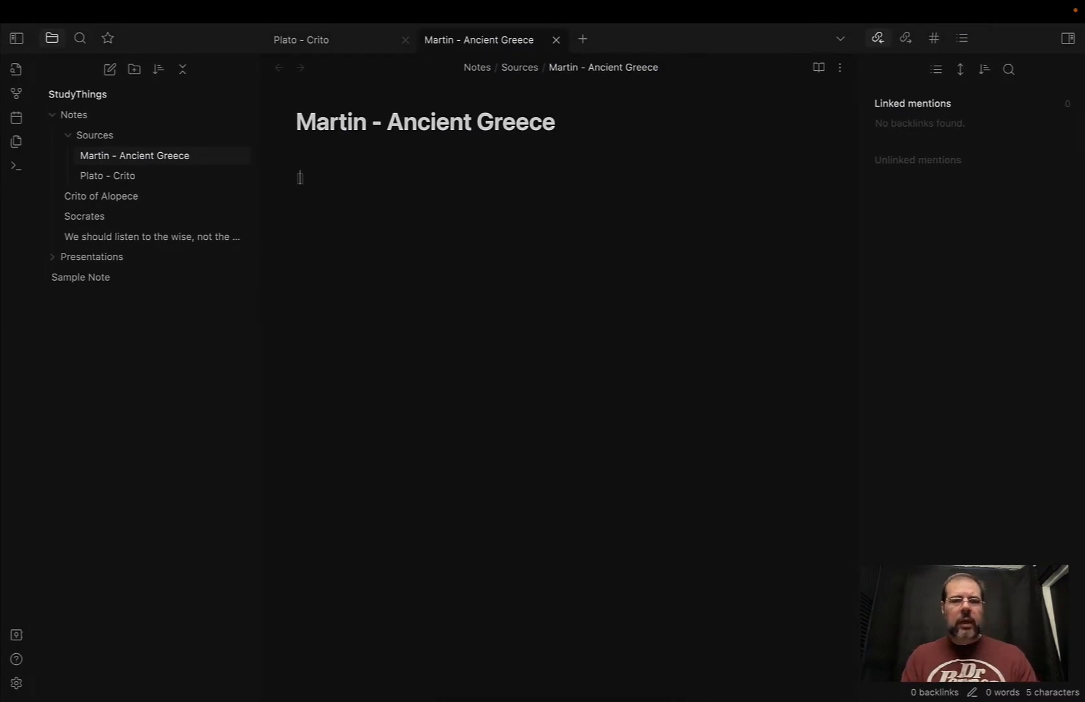
type("(")
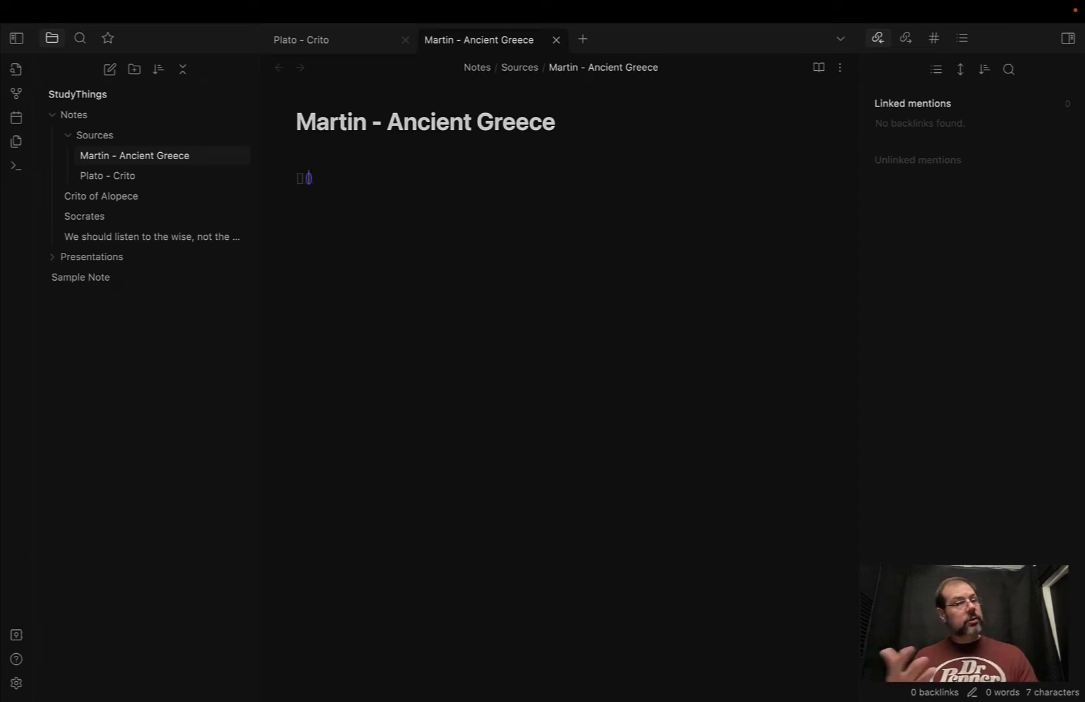
key("super+v")
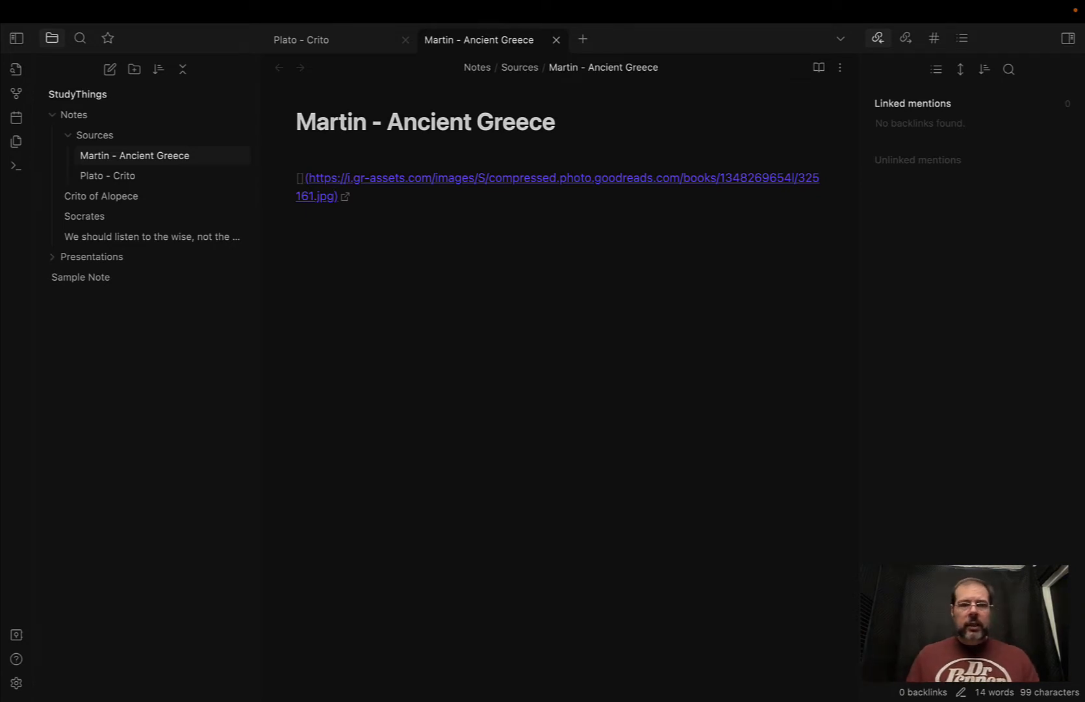
Enter "Martin Ancient Greece" as the link text between the square brackets.
key("Left")
key("Left")
key("Left")
key("Left")
key("Left")
key("Left")
key("Left")
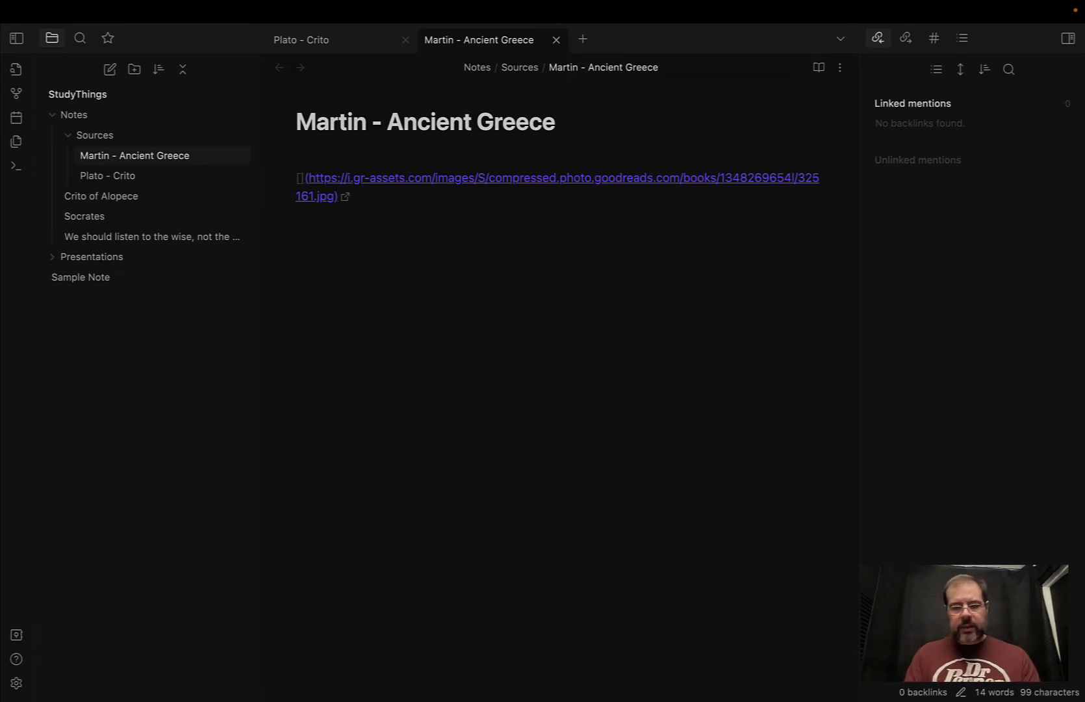
type("Martin")
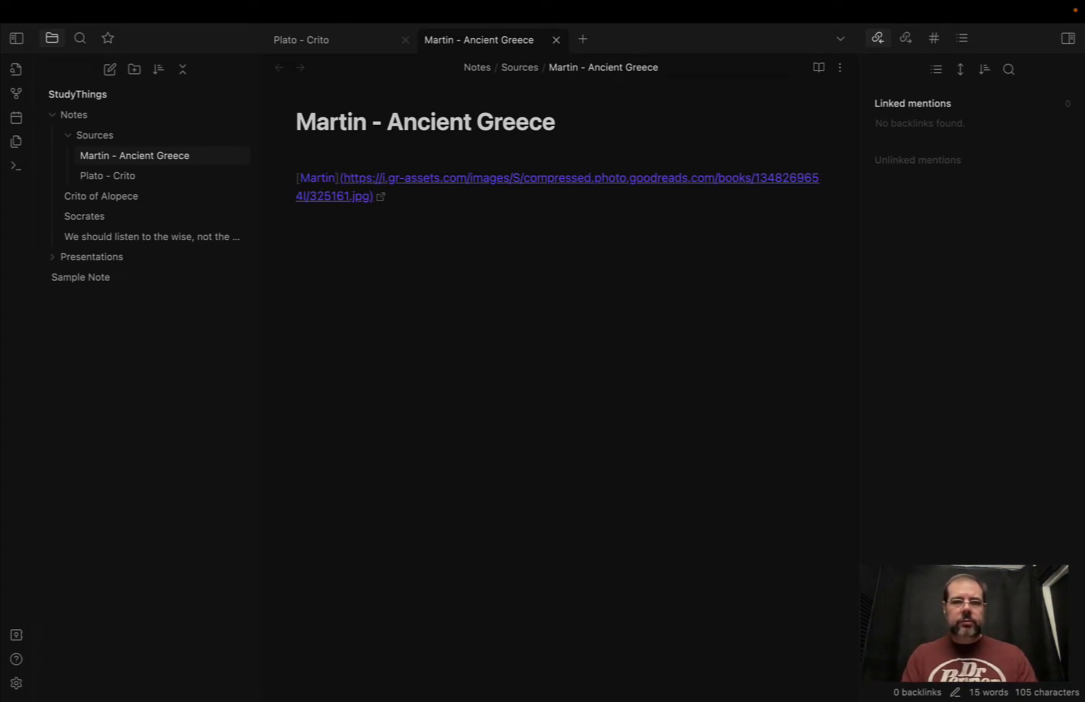
type(" Ancient ")
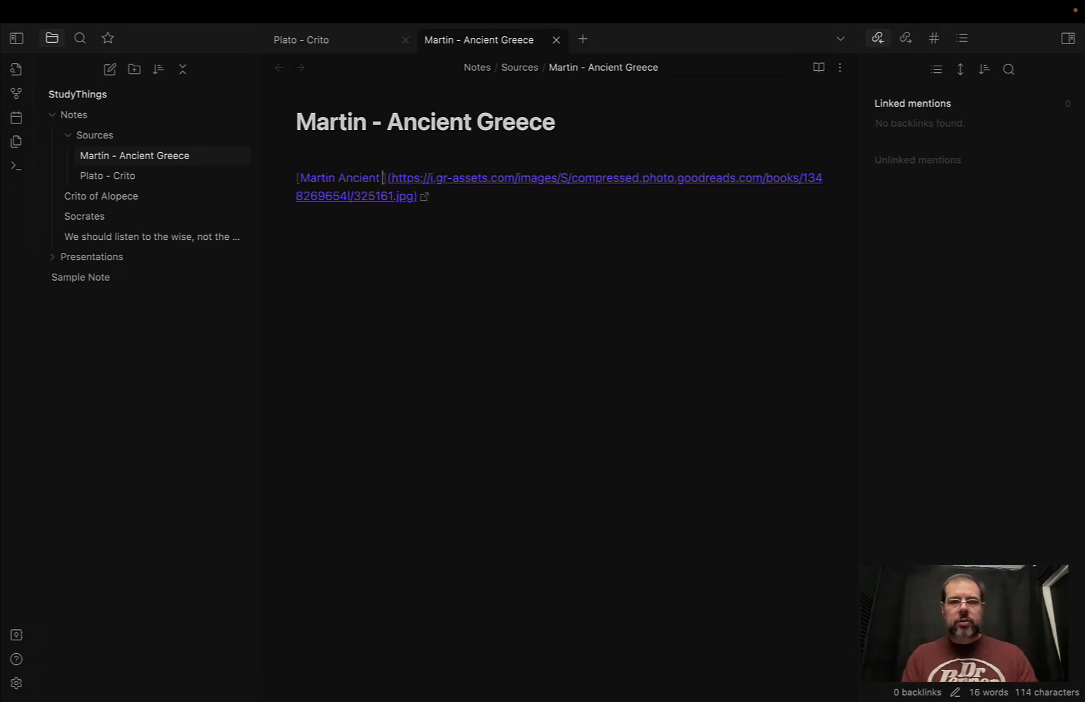
type("Greece")
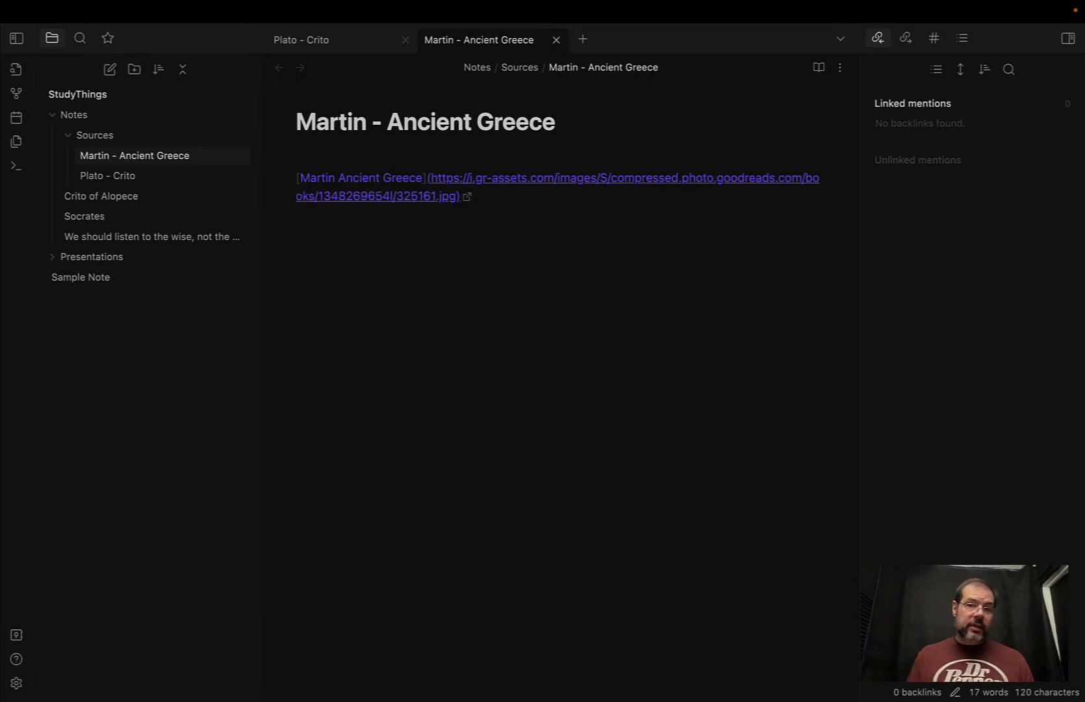
Turn the cover link into an embedded image by adding an exclamation mark in front of it.
left_click(297, 159)
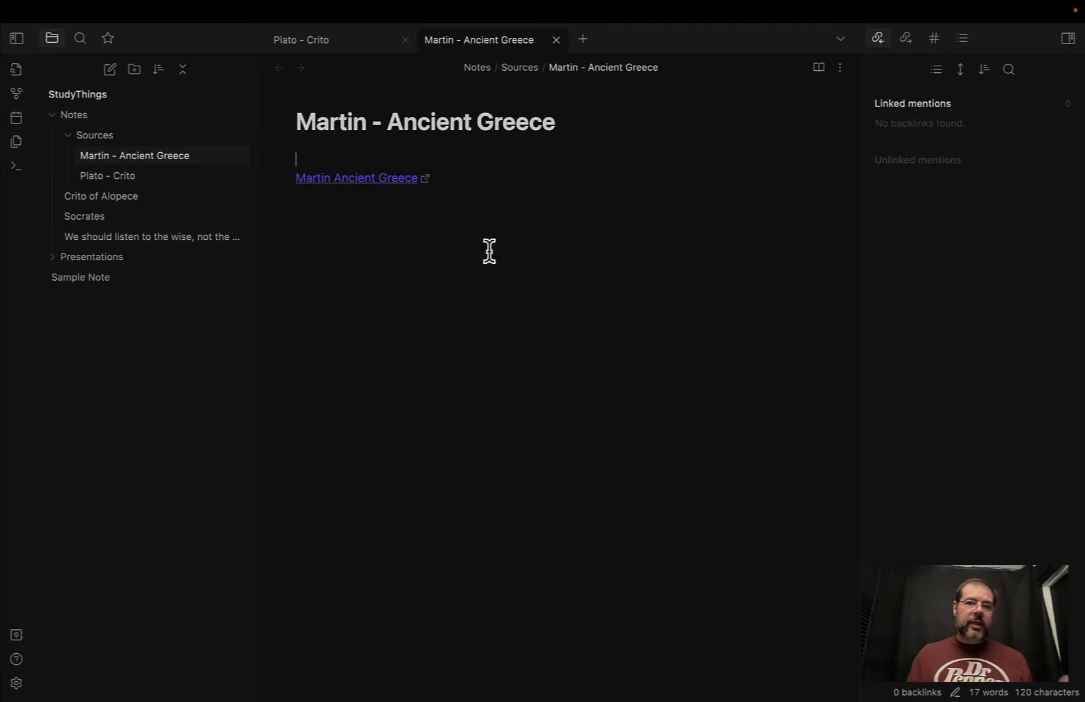
key("Down")
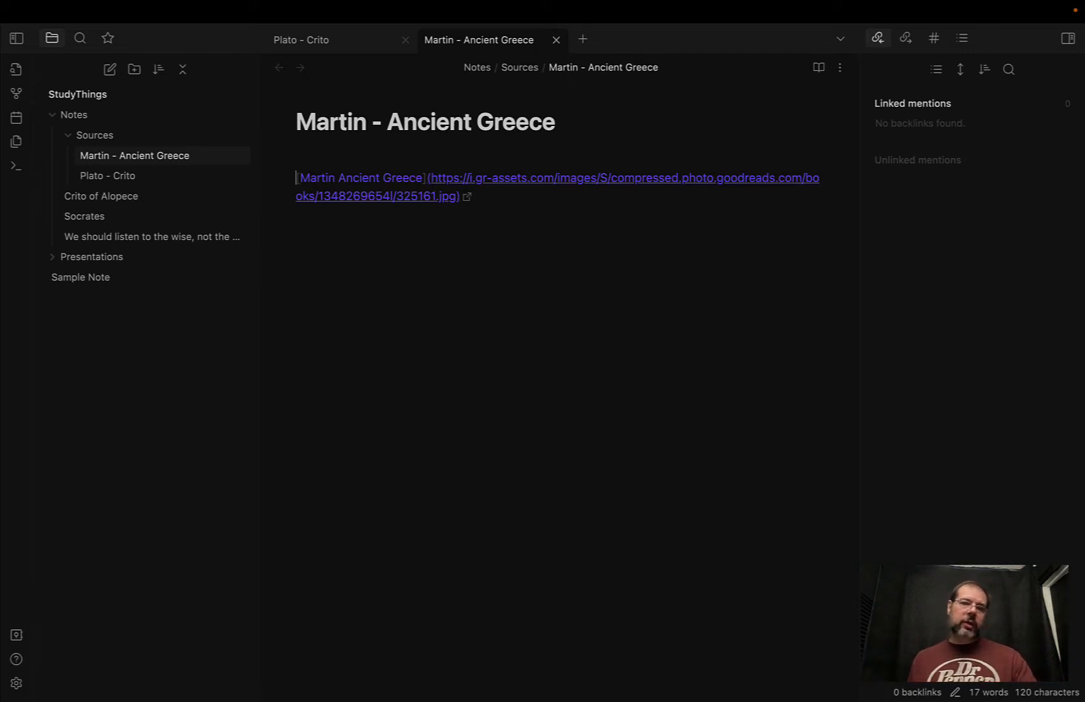
type("!")
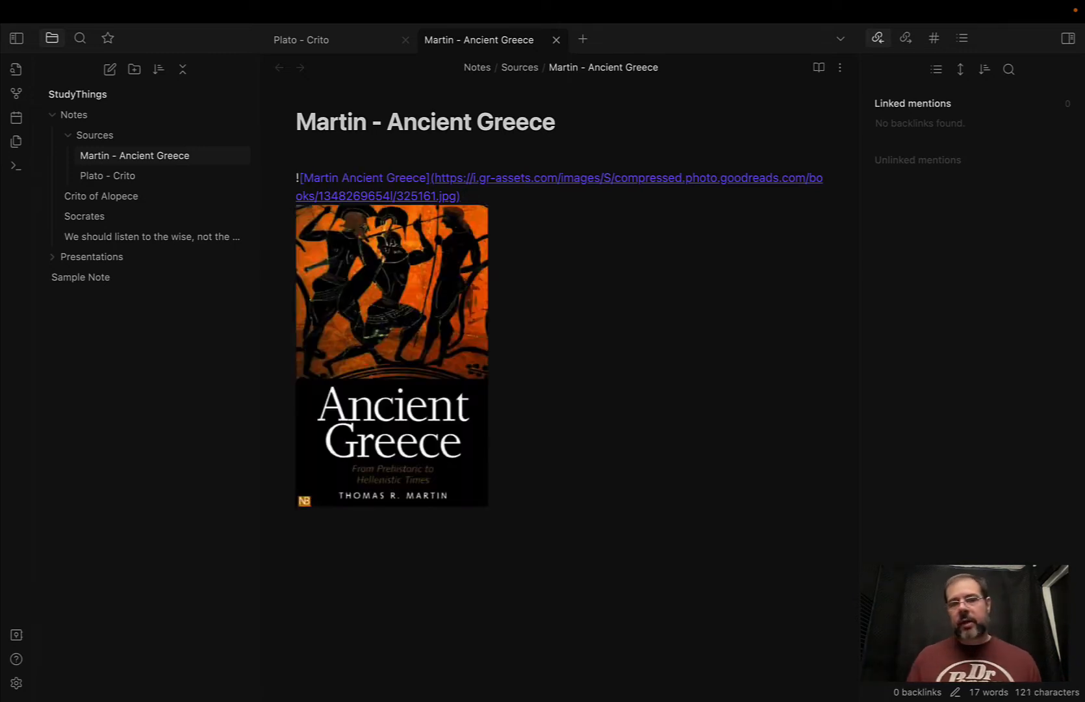
key("Up")
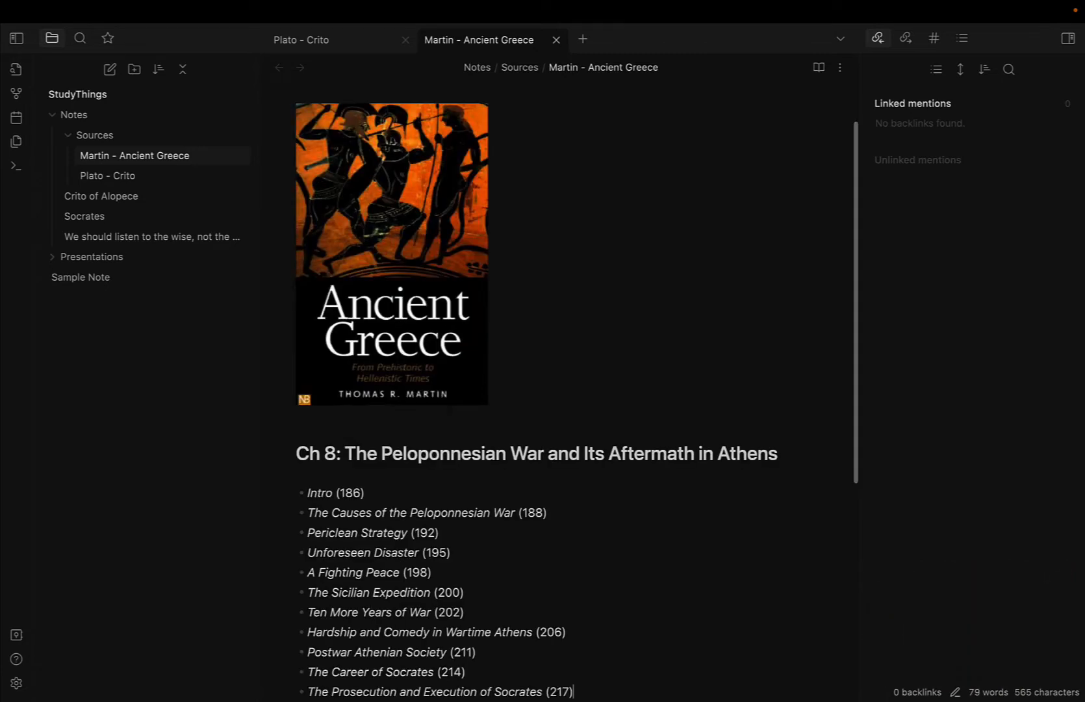
Examine the Chapter 8 outline on the Peloponnesian War, including the sections on the career and prosecution of Socrates.
scroll(559, 389, "down", 2)
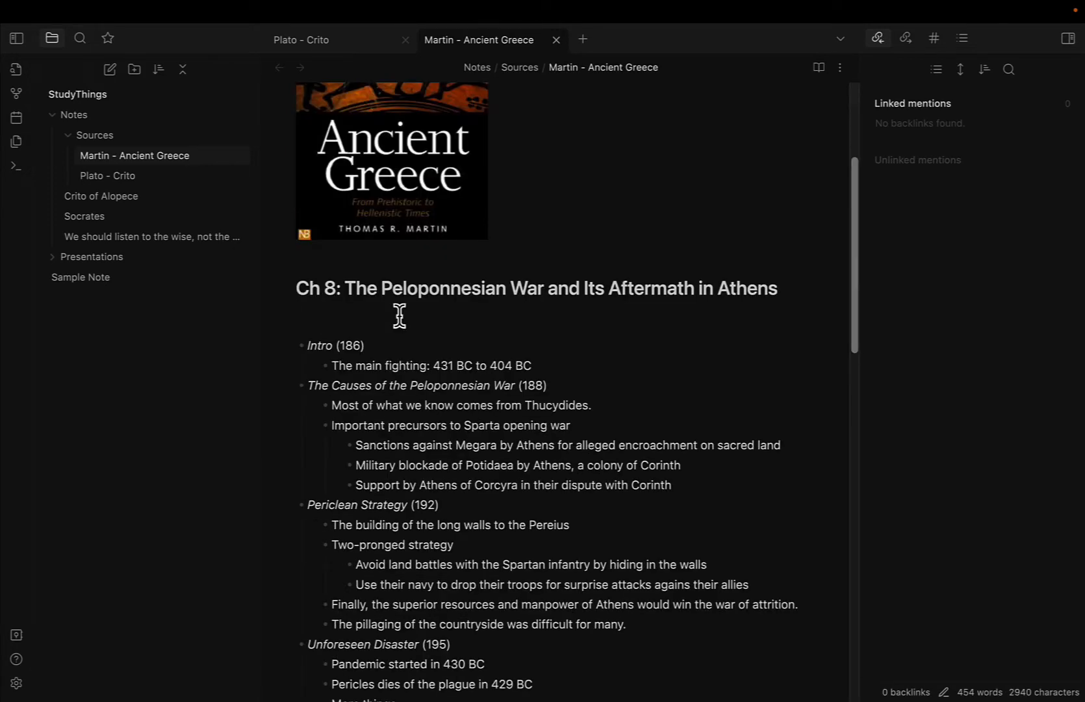
scroll(398, 315, "down", 5)
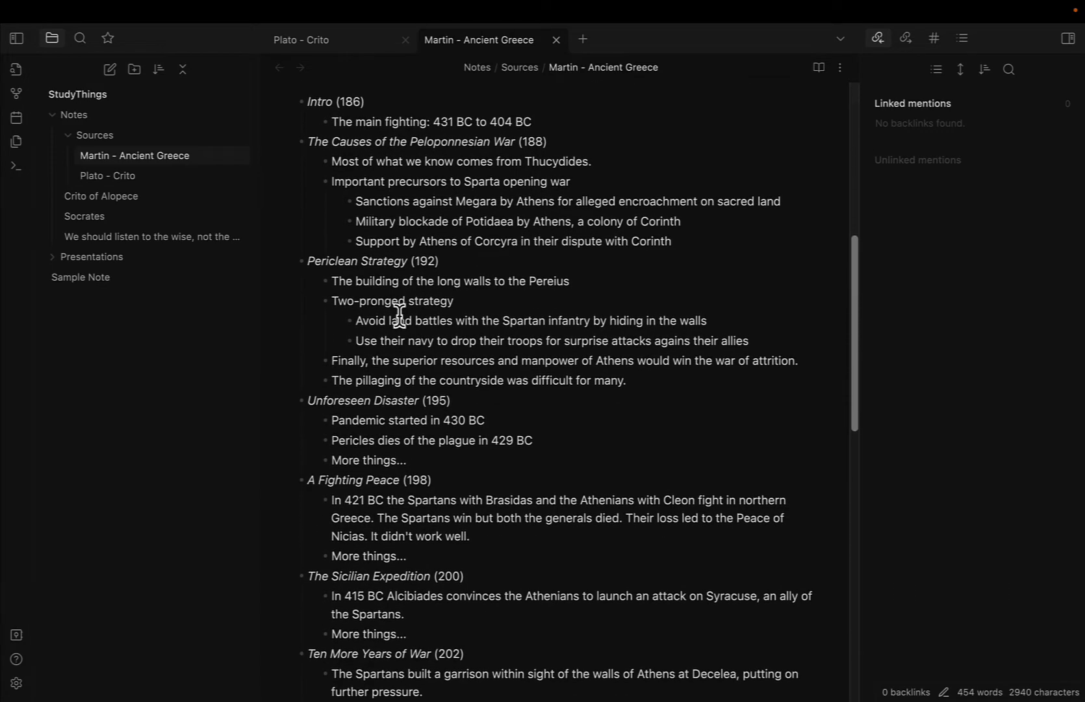
scroll(399, 316, "down", 1)
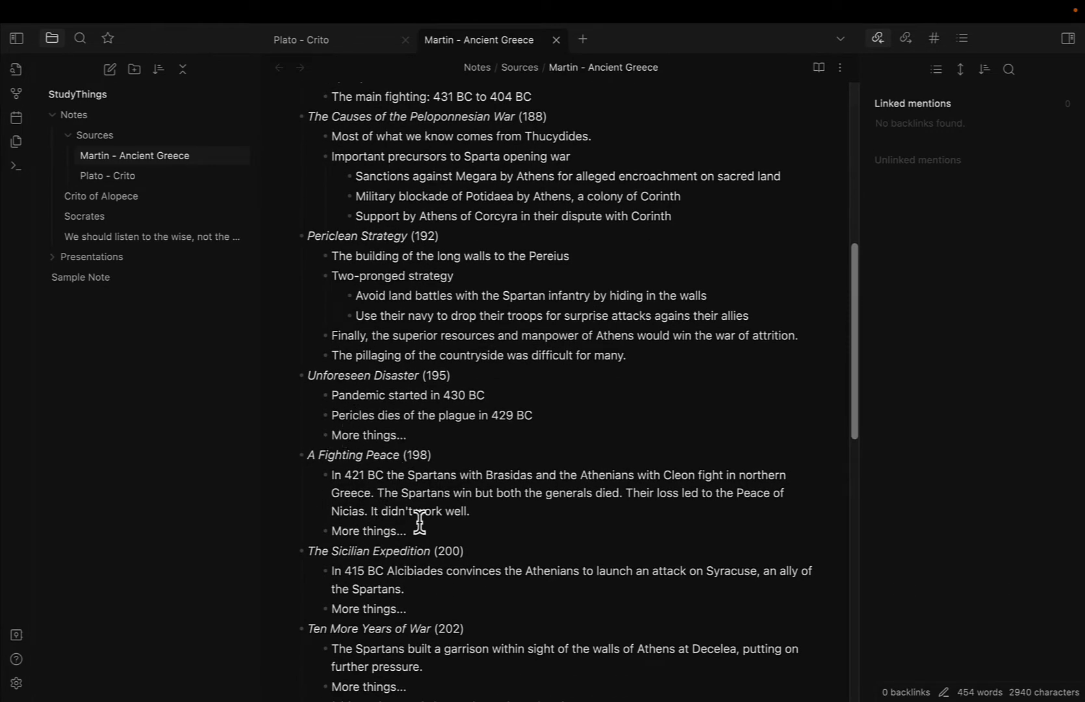
scroll(418, 520, "down", 6)
scroll(413, 538, "down", 7)
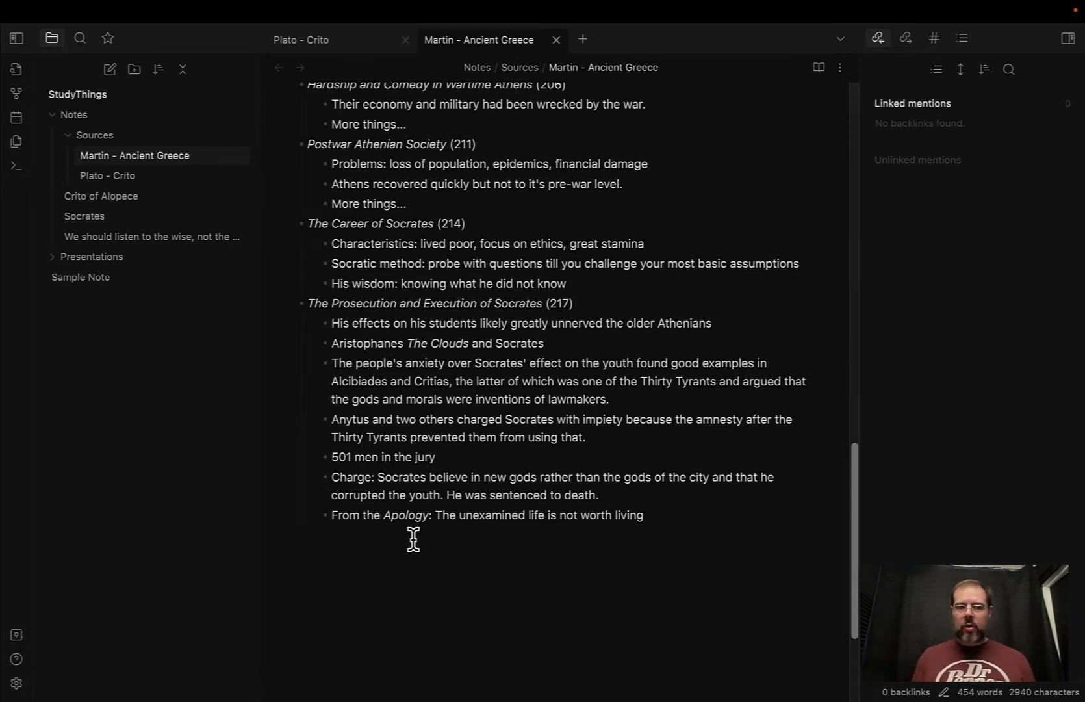
left_click(472, 298)
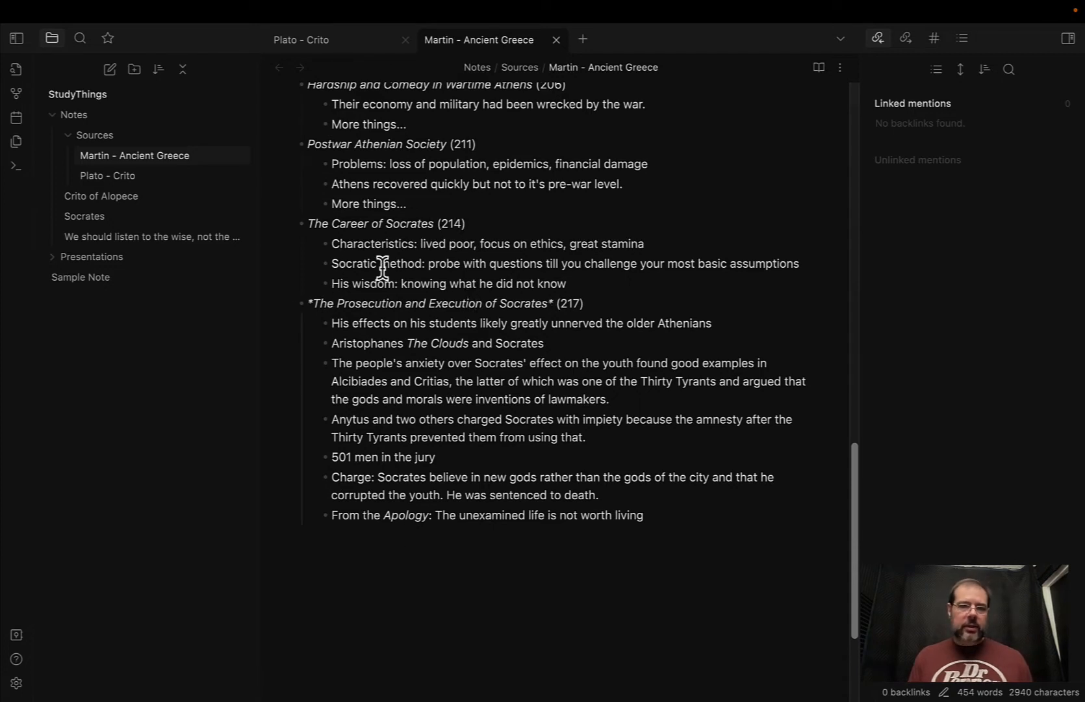
left_click(401, 244)
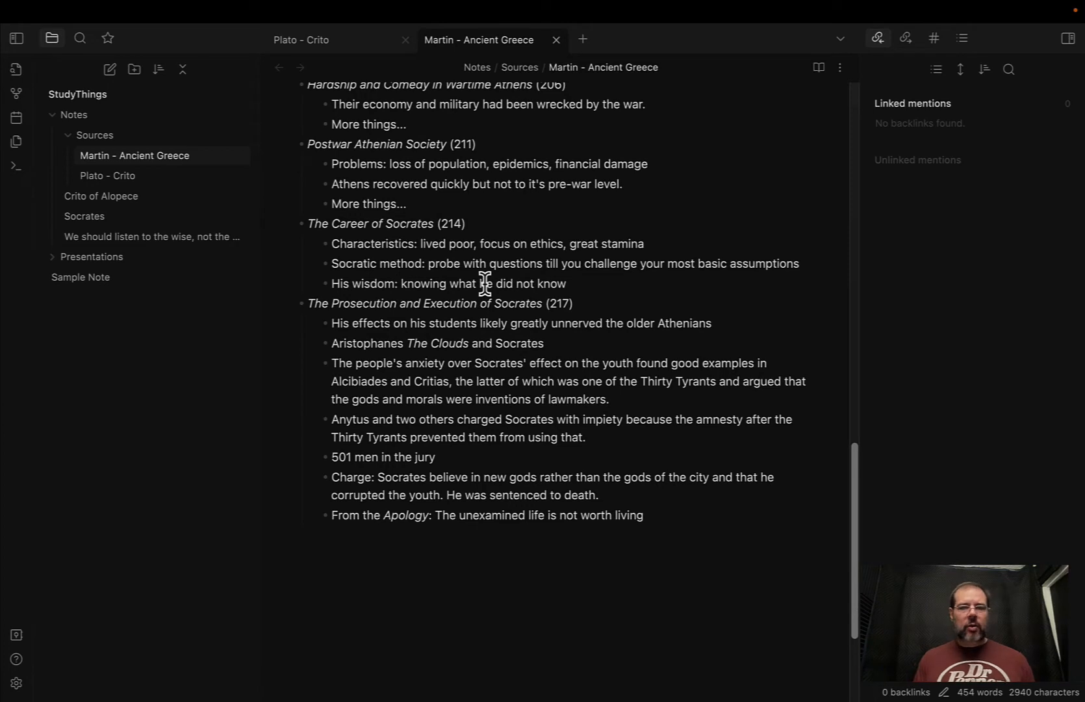
left_click(449, 223)
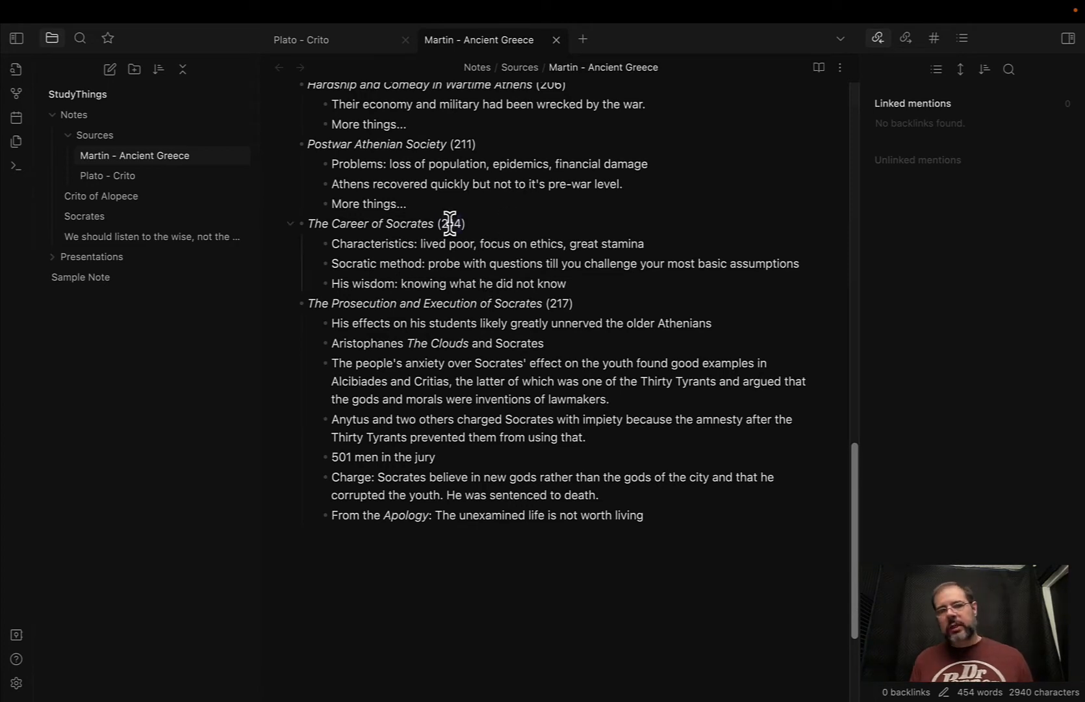
left_click(491, 223)
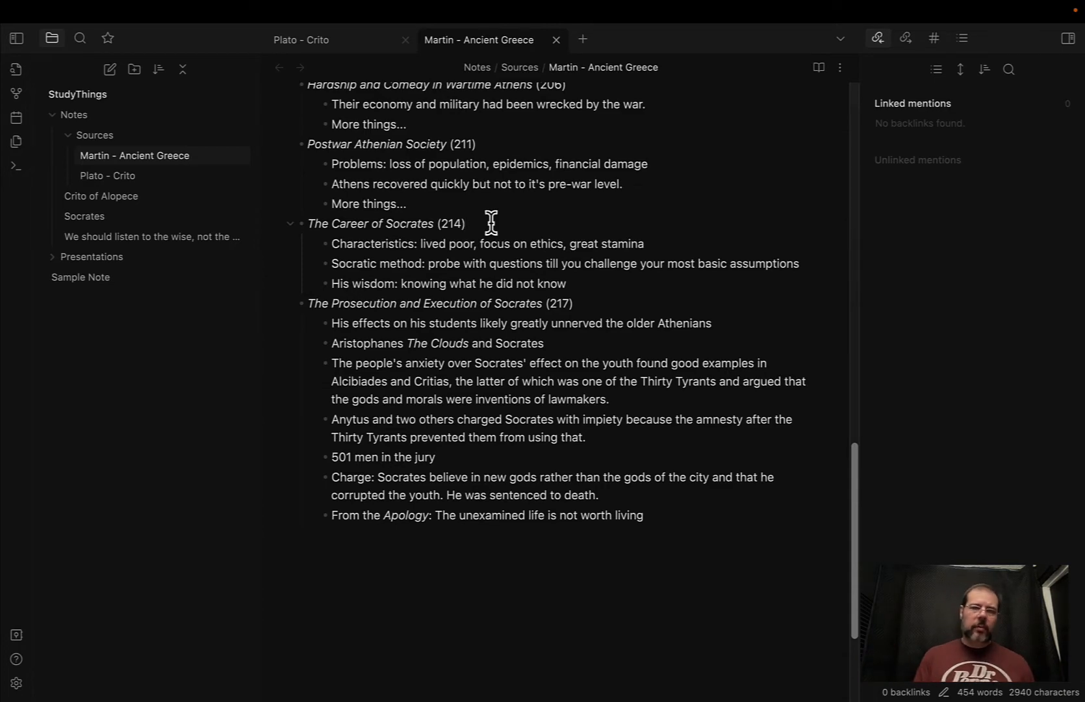
scroll(491, 223, "down", 2)
scroll(491, 223, "up", 3)
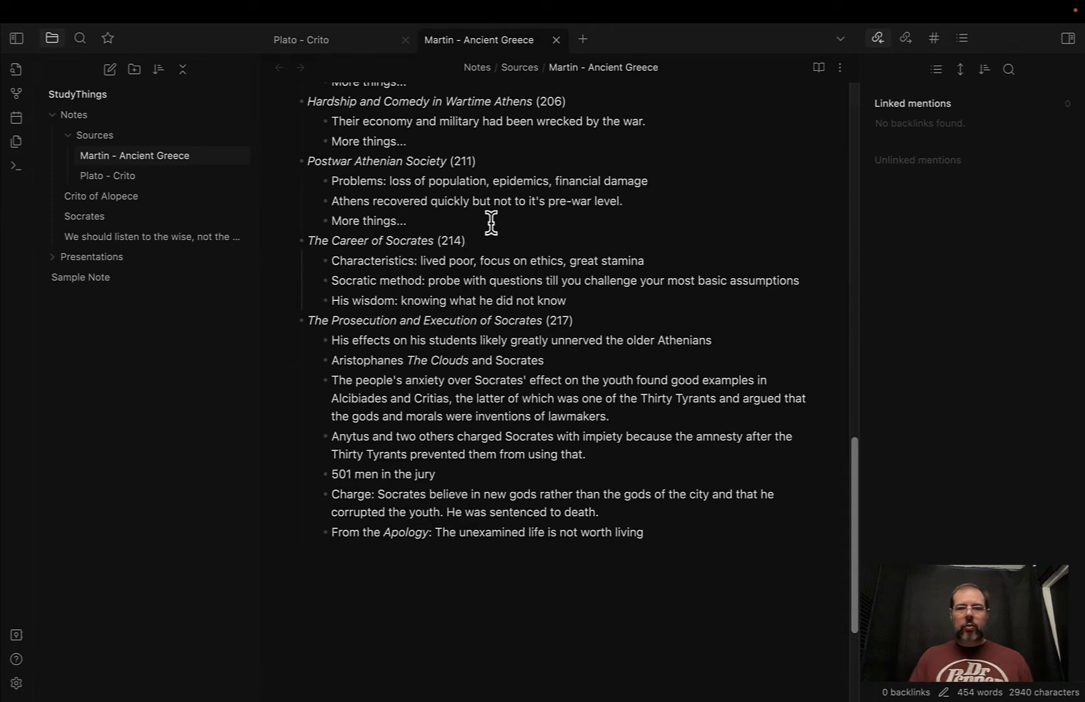
scroll(491, 222, "up", 10)
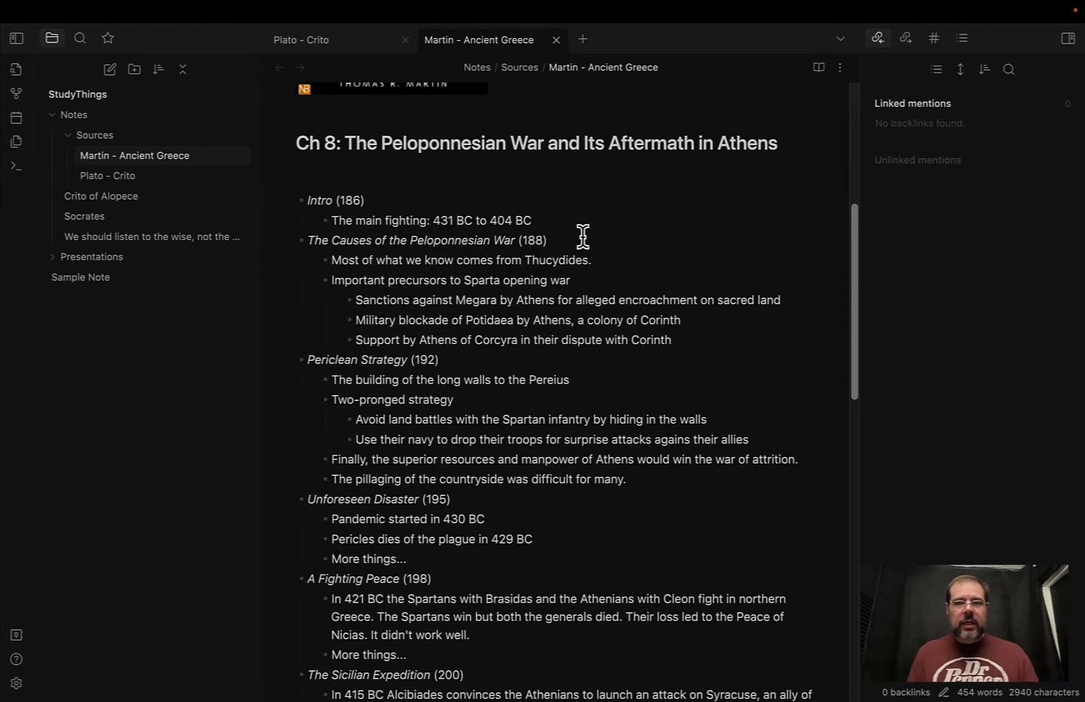
Search the Martin - Ancient Greece note for "Socrates".
key("super+f")
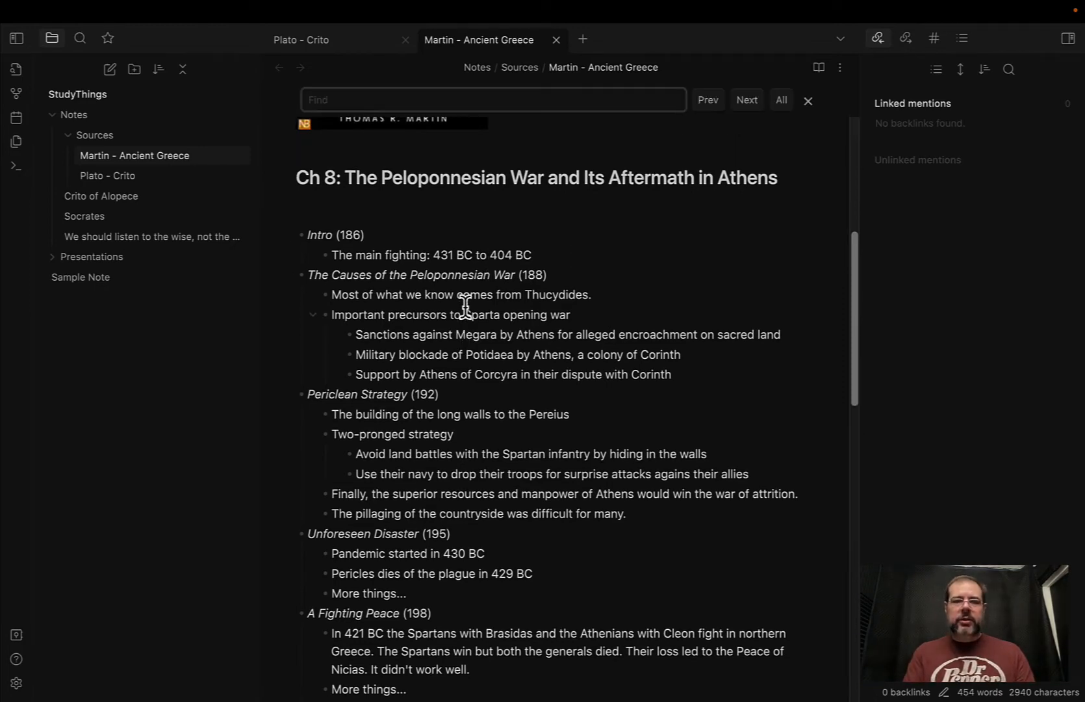
type("Socrates")
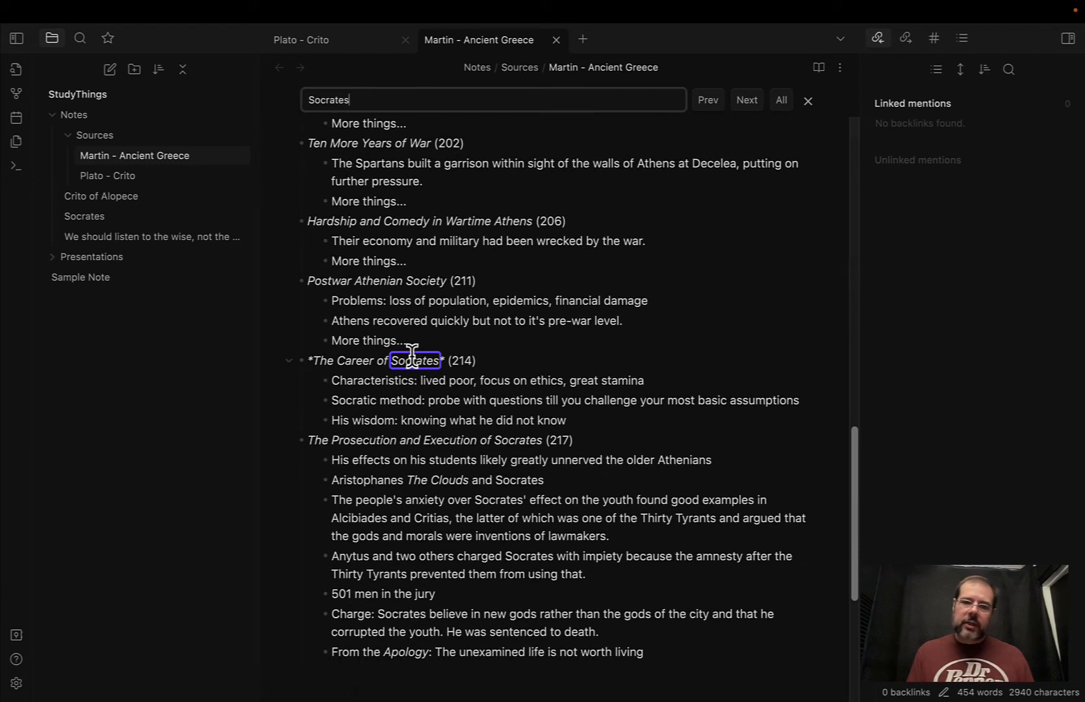
Turn "Socrates" in the "The Career of Socrates" item into a note link, follow it, and return to the Martin - Ancient Greece note.
left_click(411, 359)
type("[[")
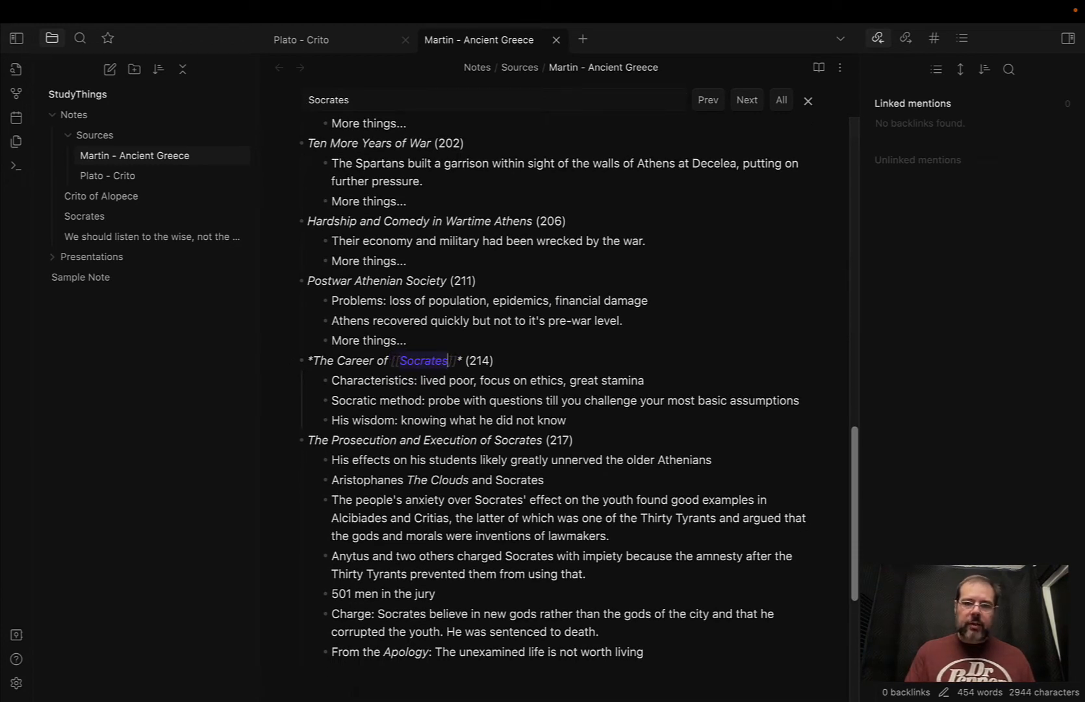
left_click(487, 430)
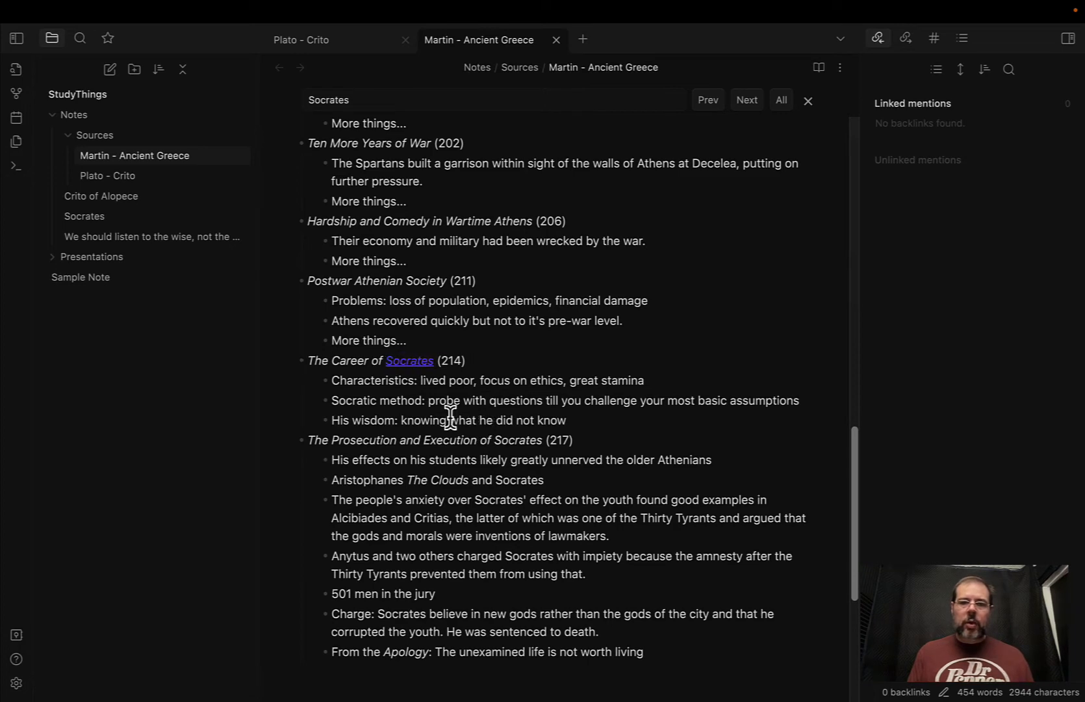
left_click(420, 360)
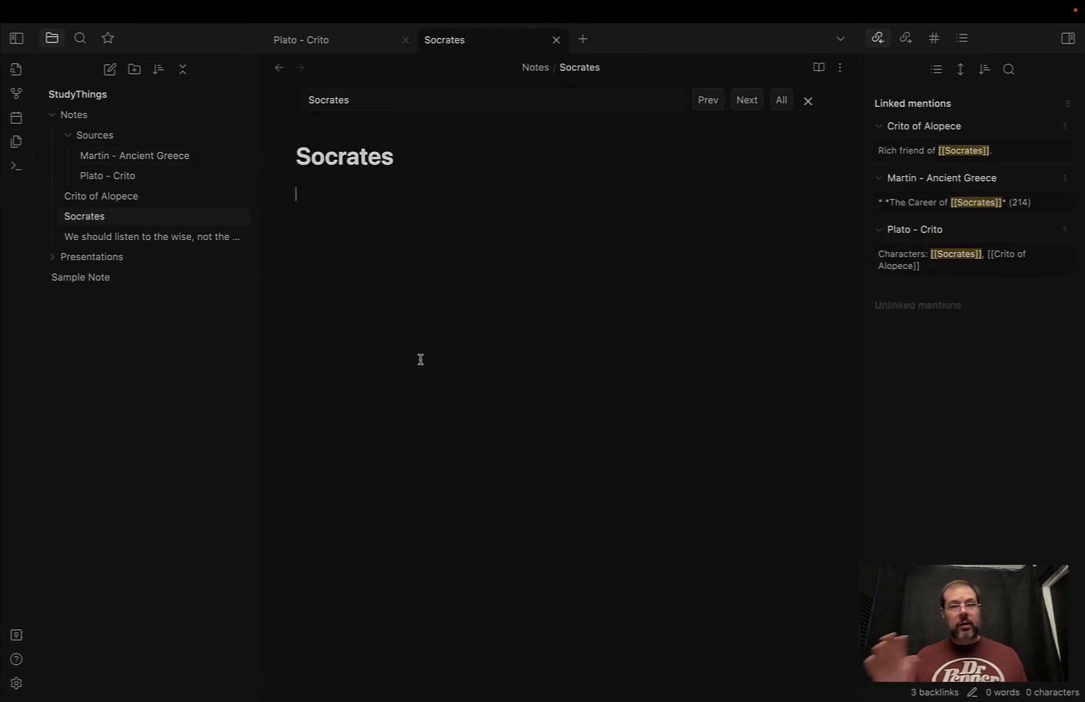
key("ctrl+alt+Left")
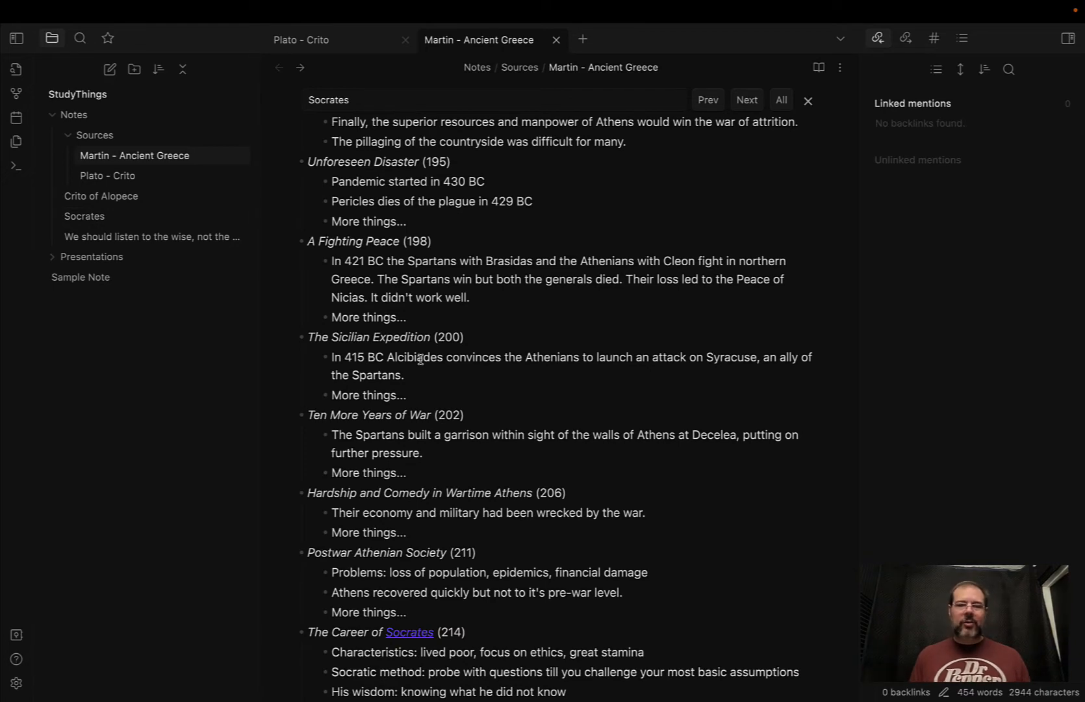
Find "Alcibiad" in the note, copy "Alcibiades" under The Sicilian Expedition and turn that name into a note link.
key("ctrl+f")
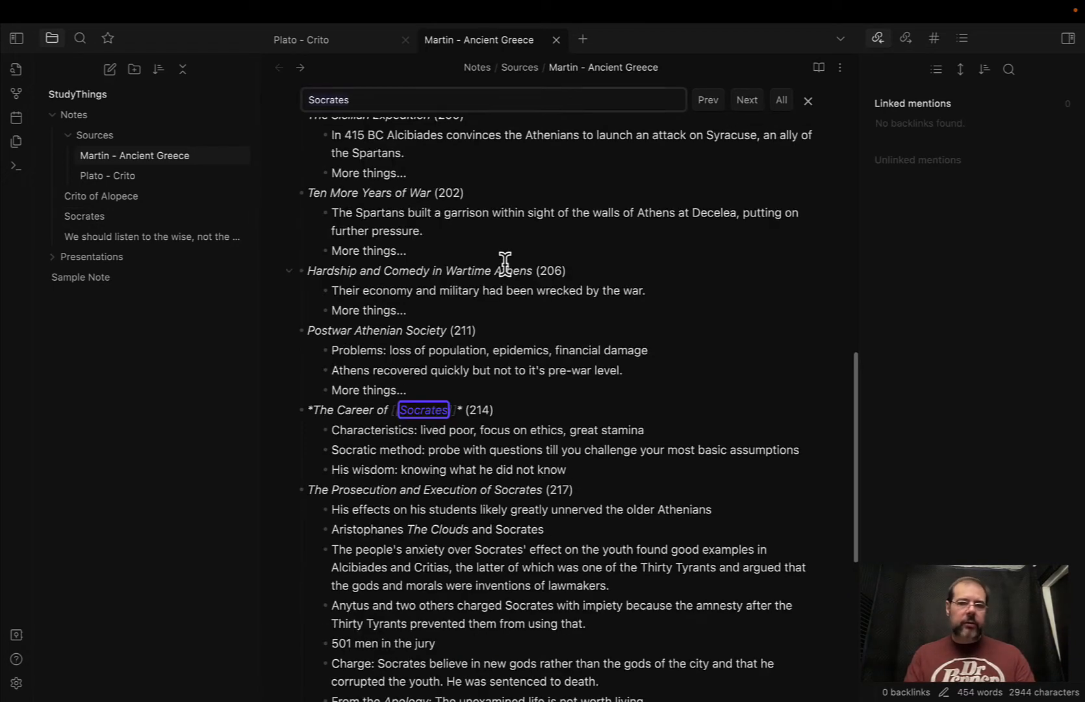
type("Alcibiad")
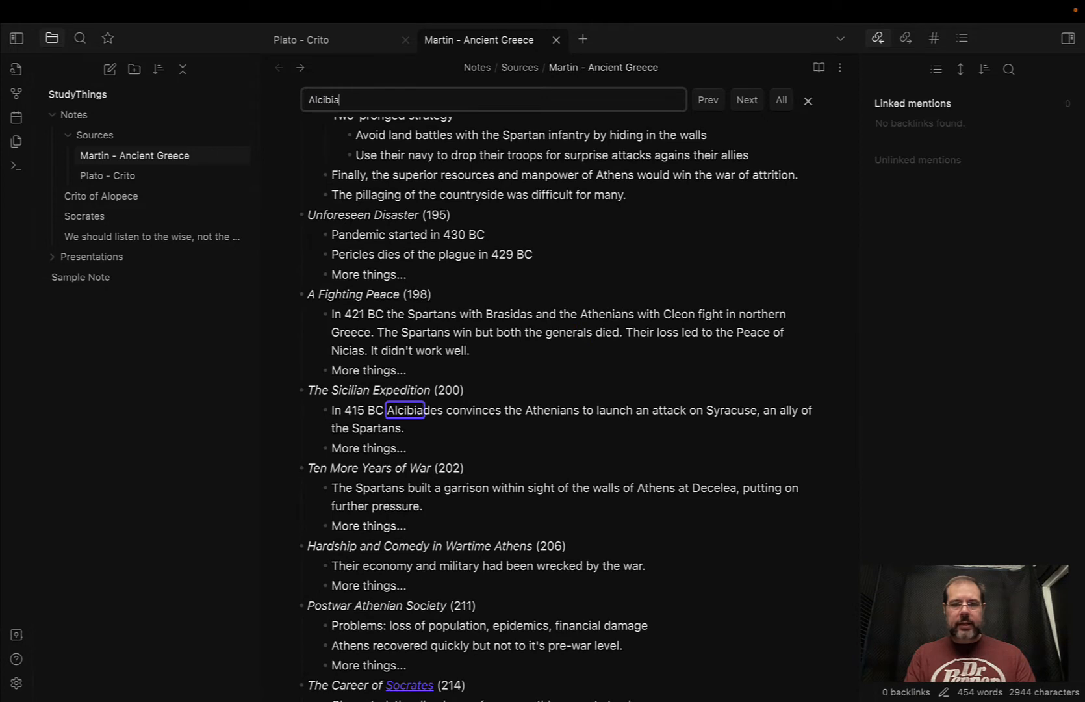
left_click(525, 417)
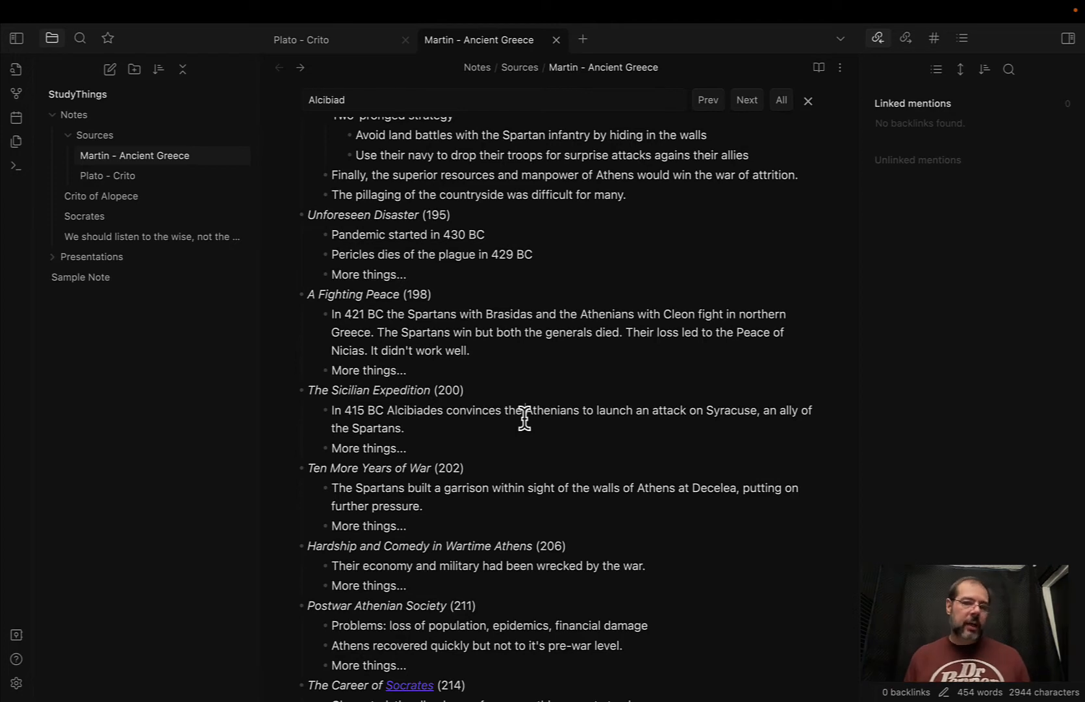
double_click(417, 408)
key("ctrl+c")
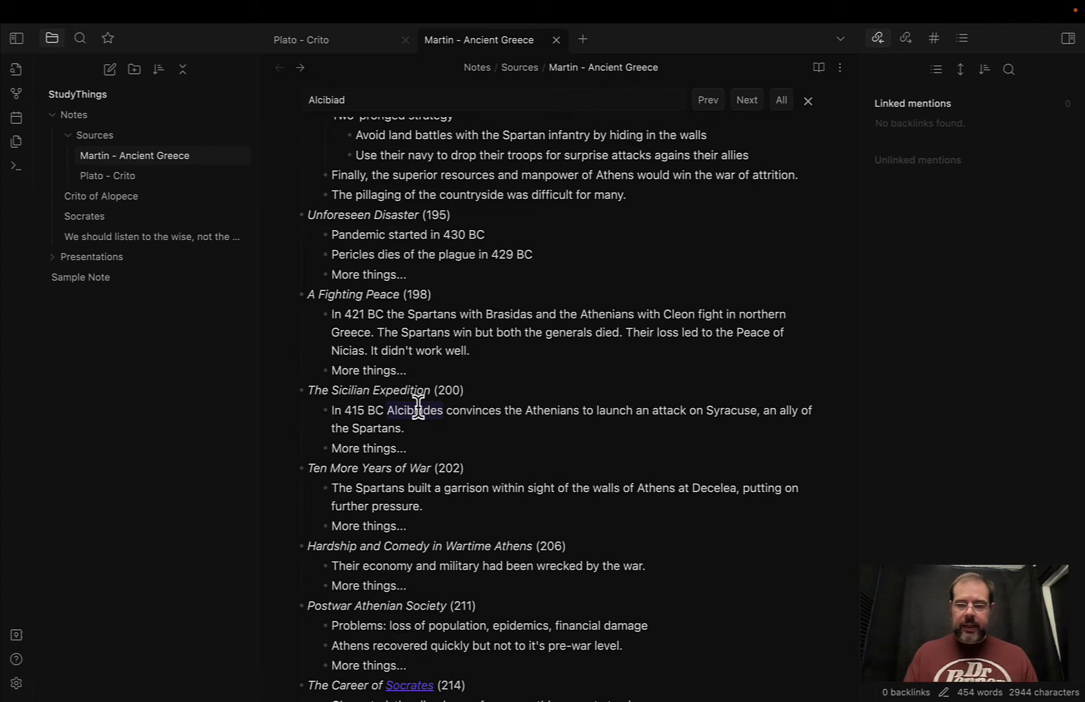
type("[[")
left_click(497, 410)
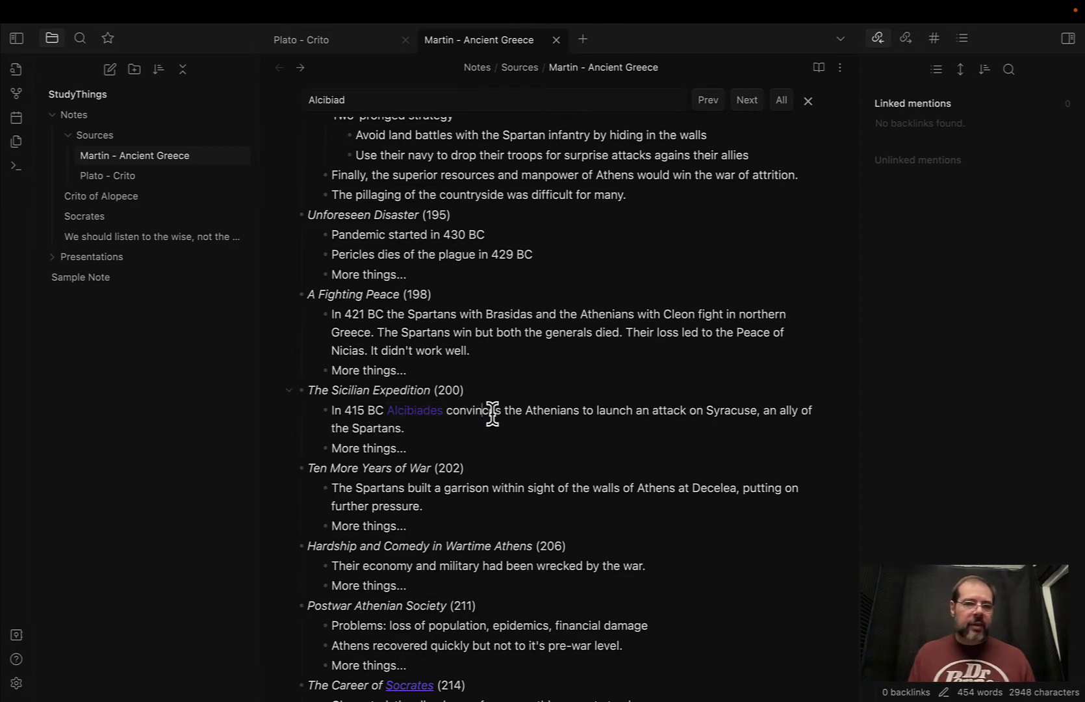
Create a new note in the Notes folder titled with the copied name "Alcibiades".
right_click(81, 120)
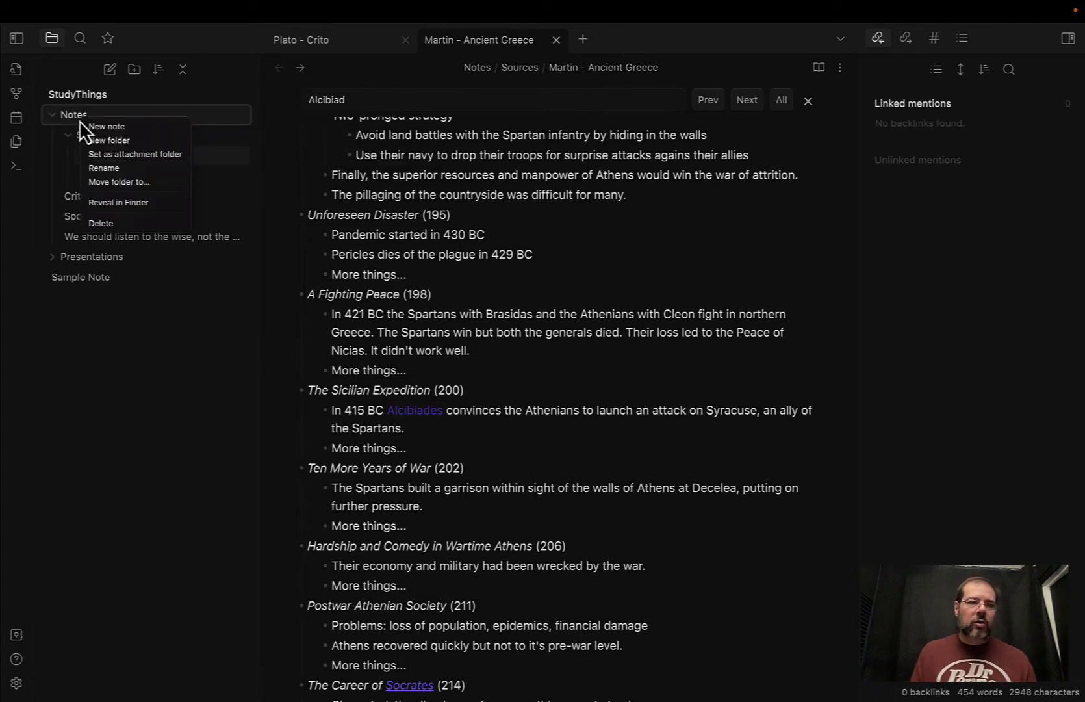
left_click(105, 129)
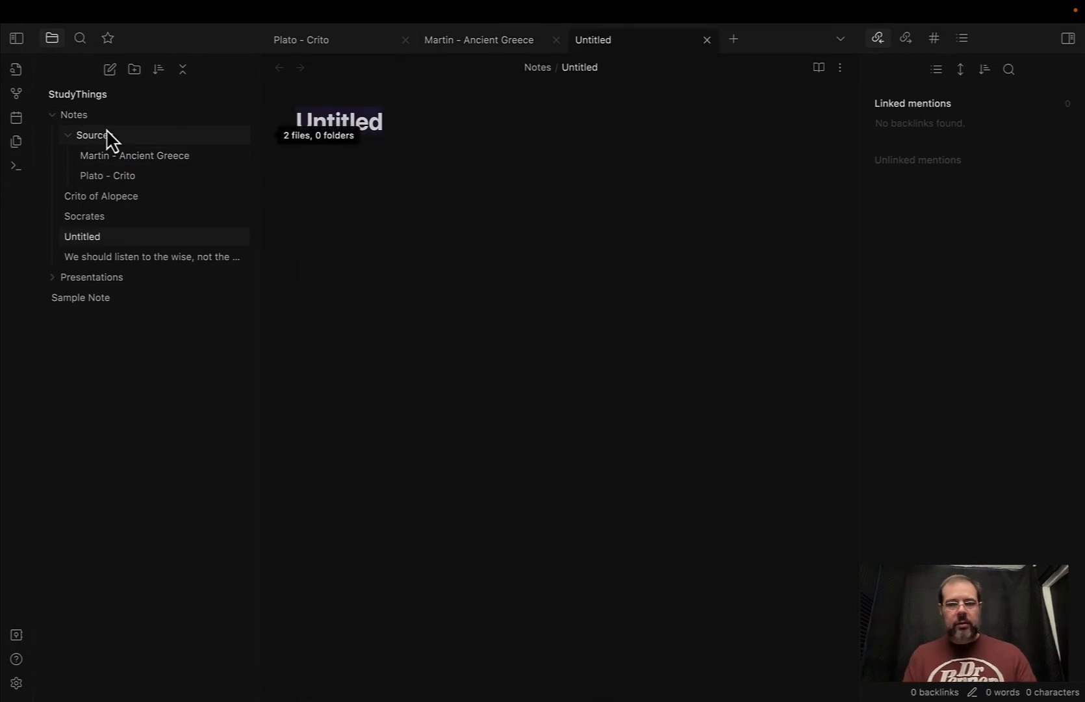
key("ctrl+v")
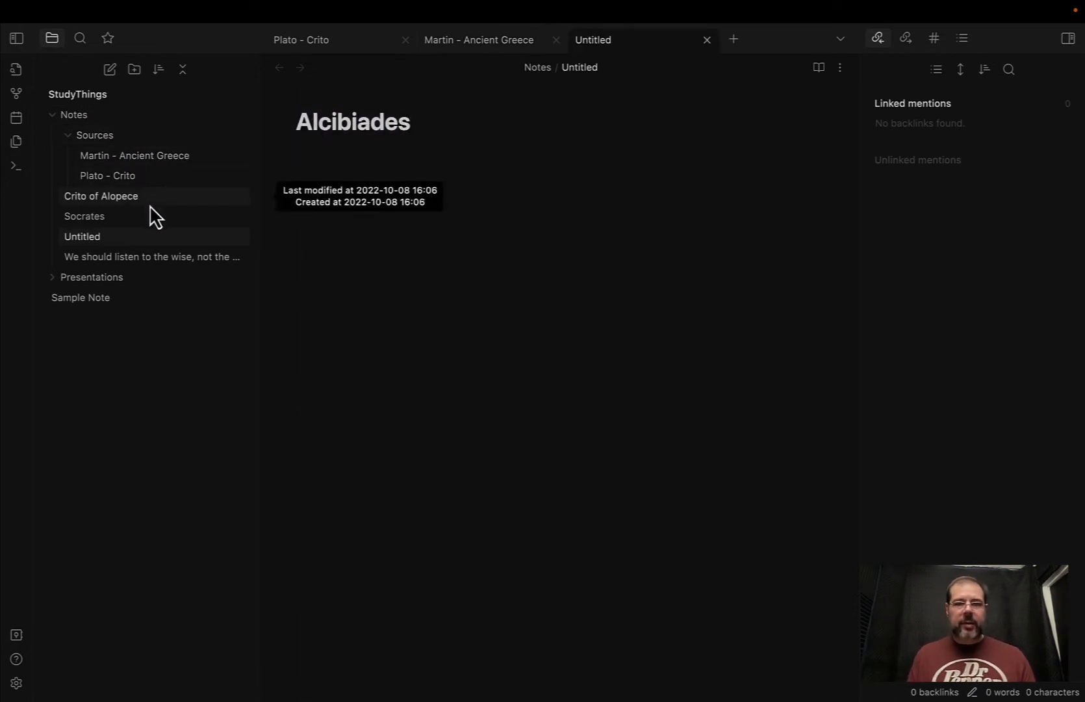
left_click(403, 184)
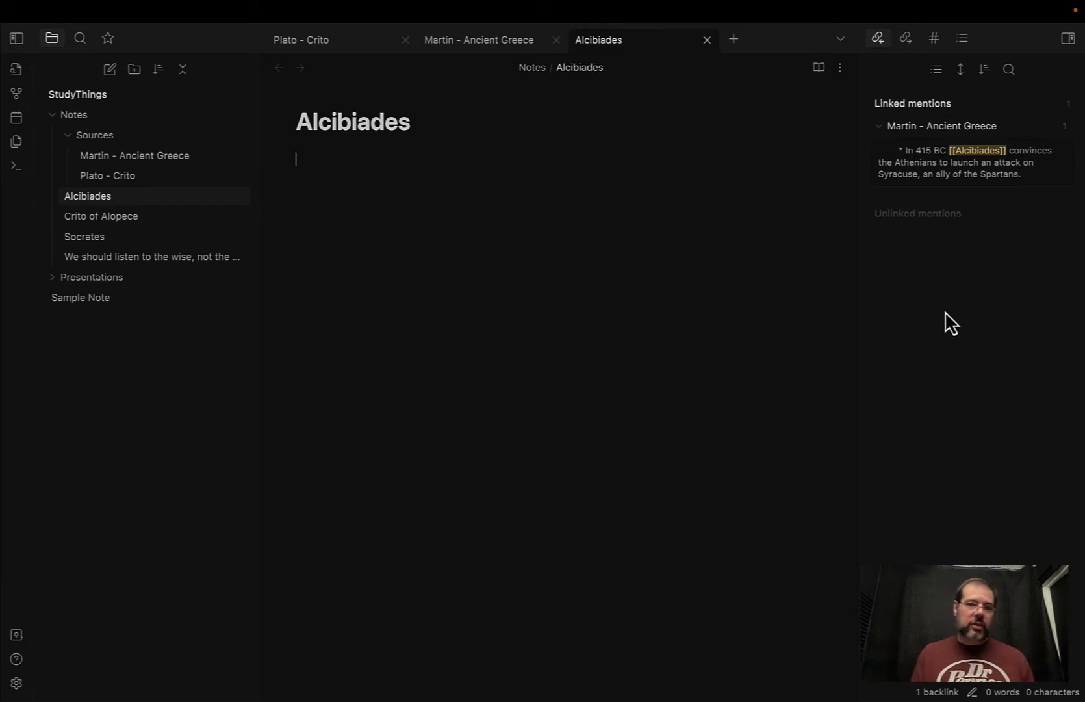
Review the linked mentions of the Socrates note, and reopen Martin - Ancient Greece at the causes of the Peloponnesian War.
left_click(138, 237)
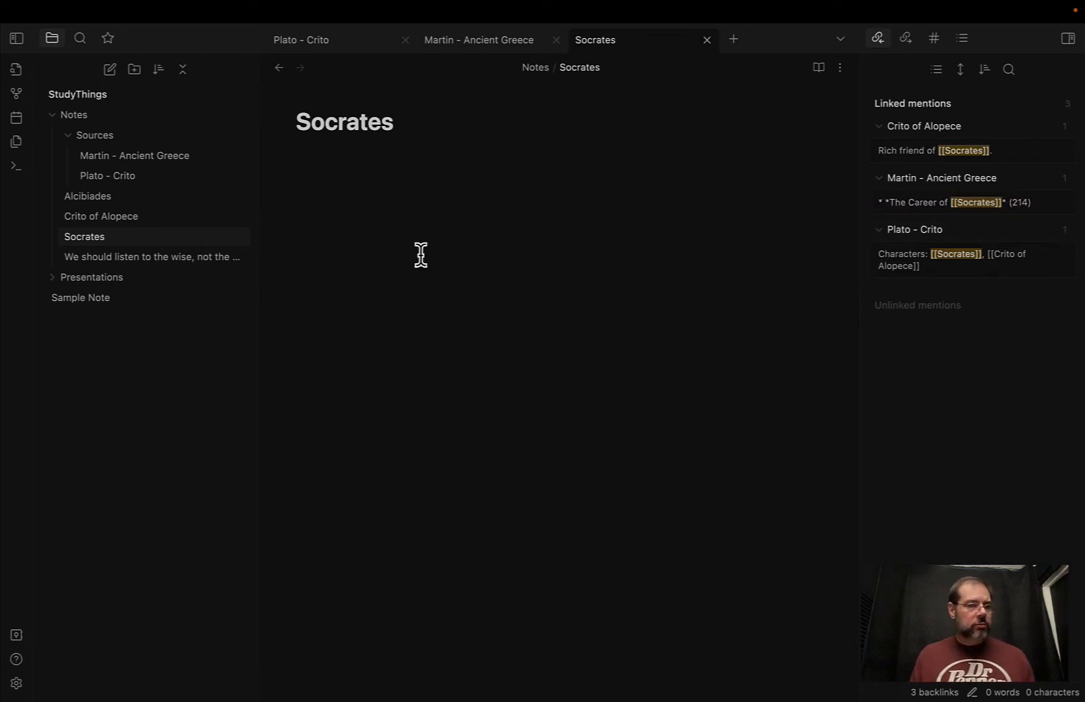
left_click(159, 163)
scroll(553, 458, "down", 7)
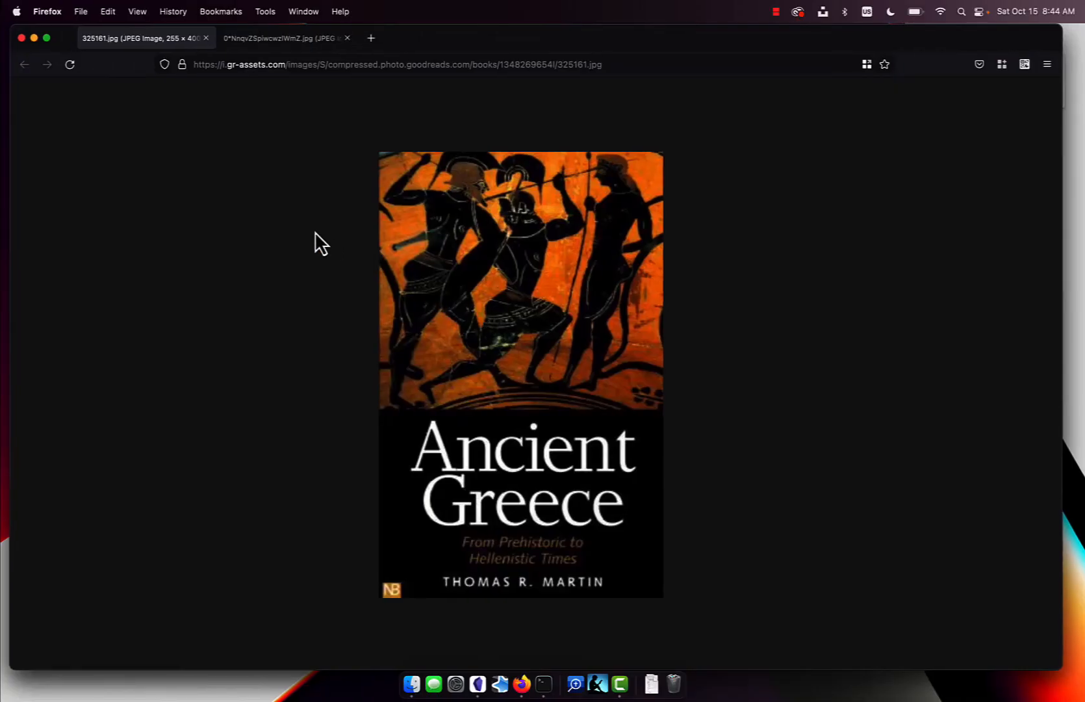
Open images.google.com in a new Firefox tab and search for "map corcyra".
key("super+t")
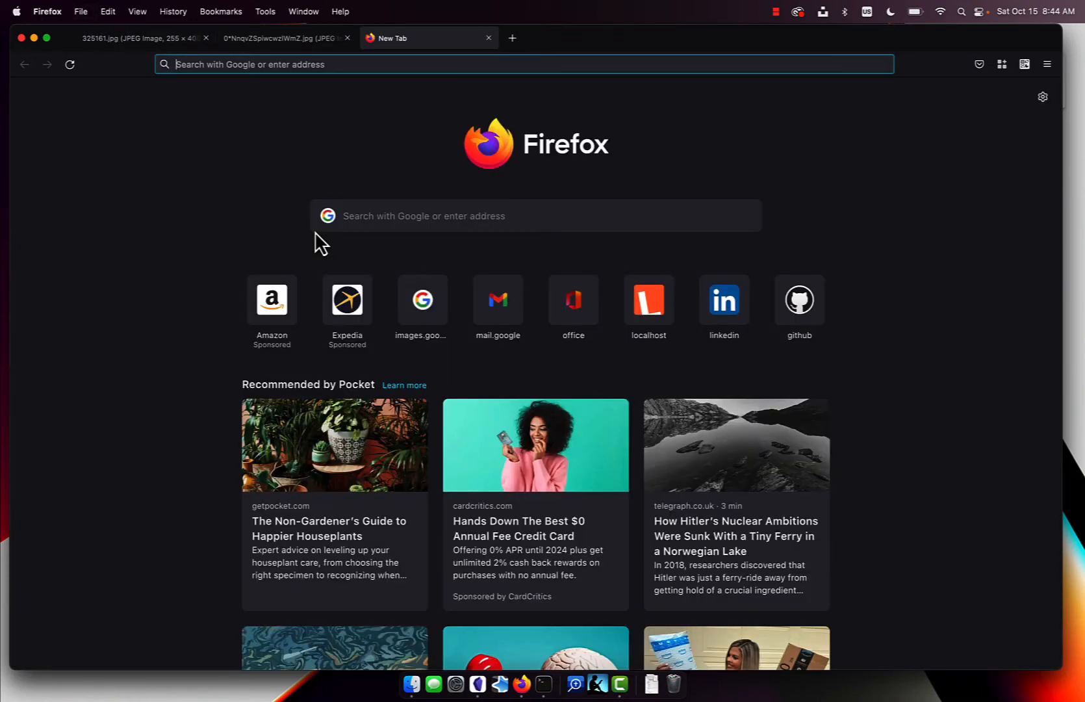
type("images.google.com")
key("Return")
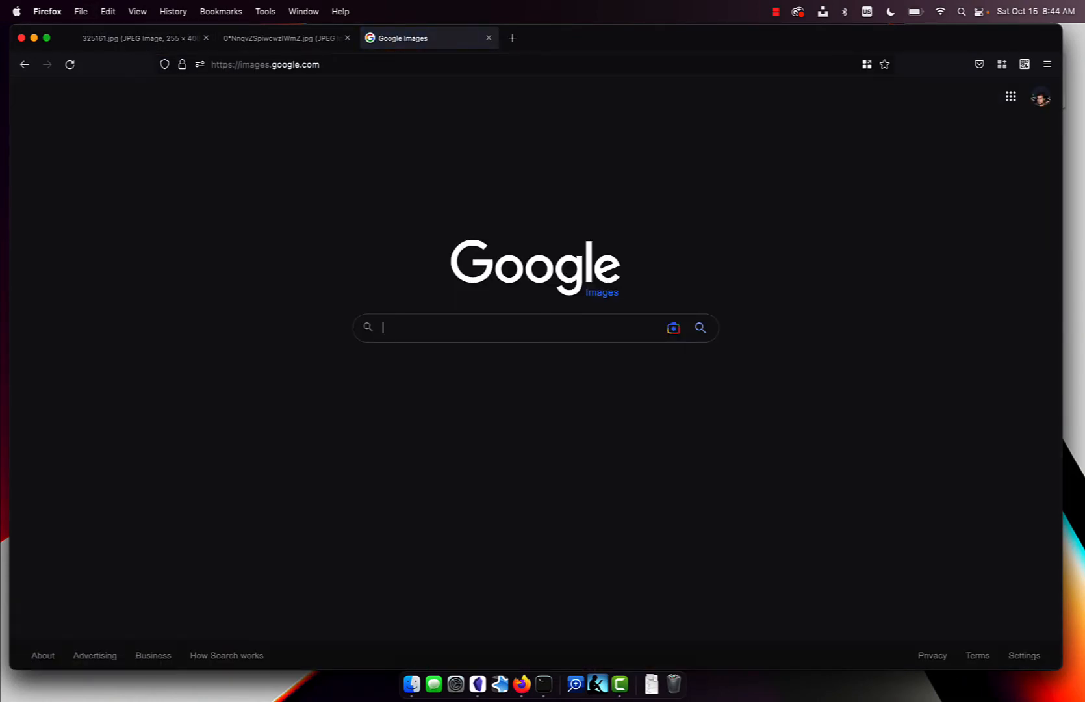
type("map c")
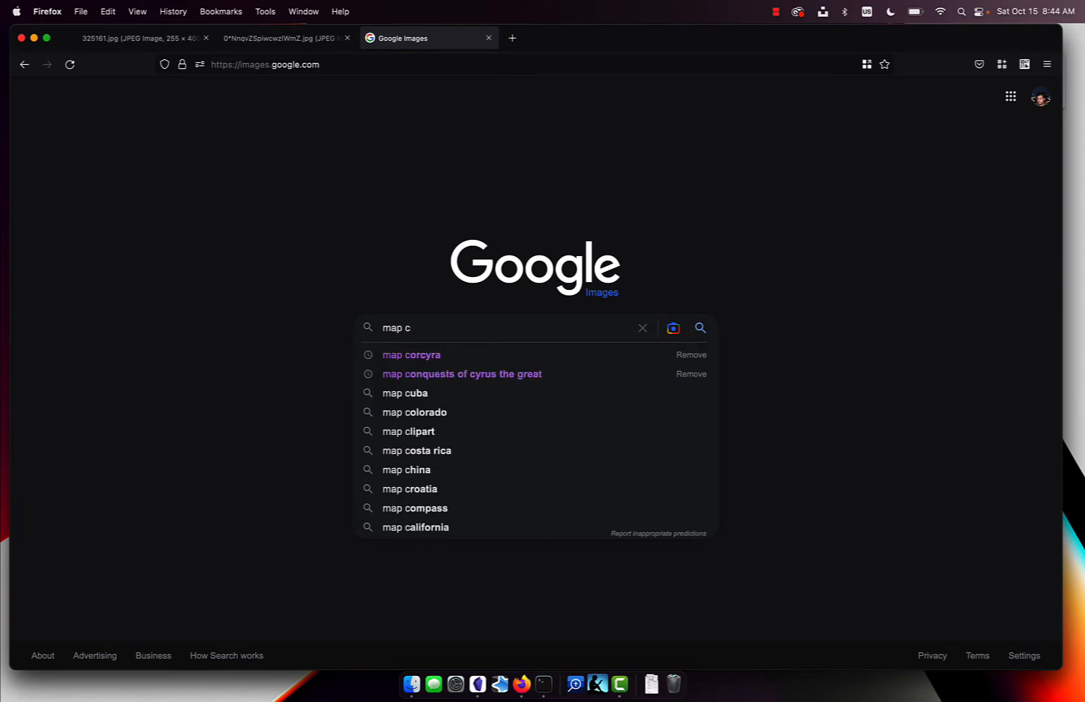
type("orcyra")
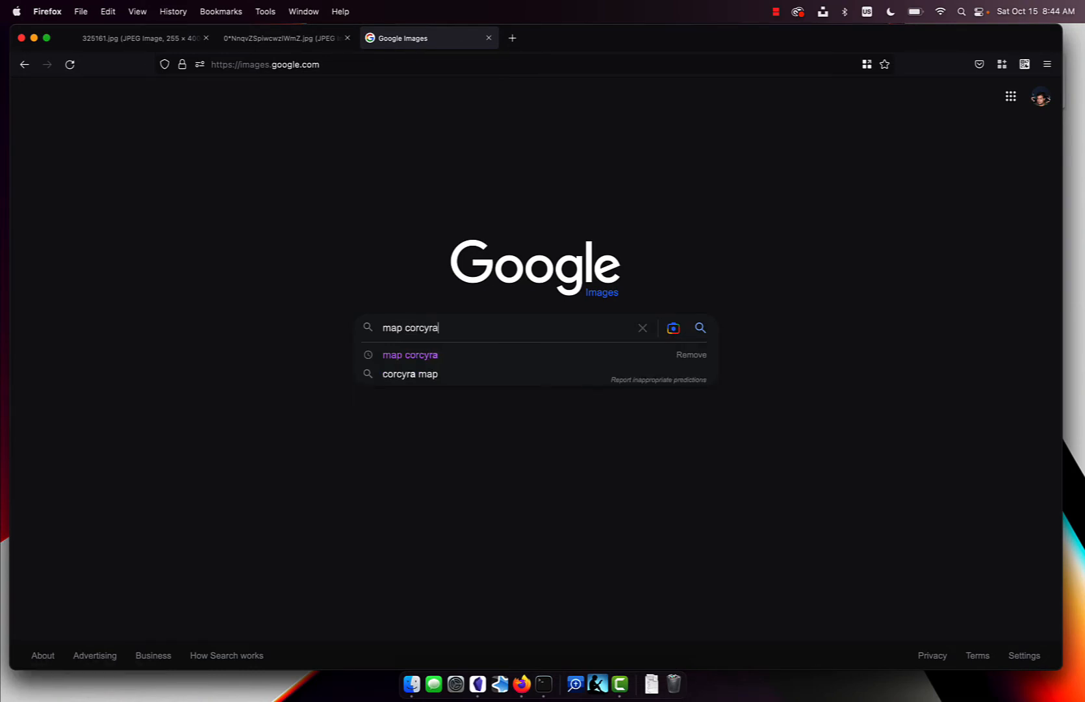
key("Return")
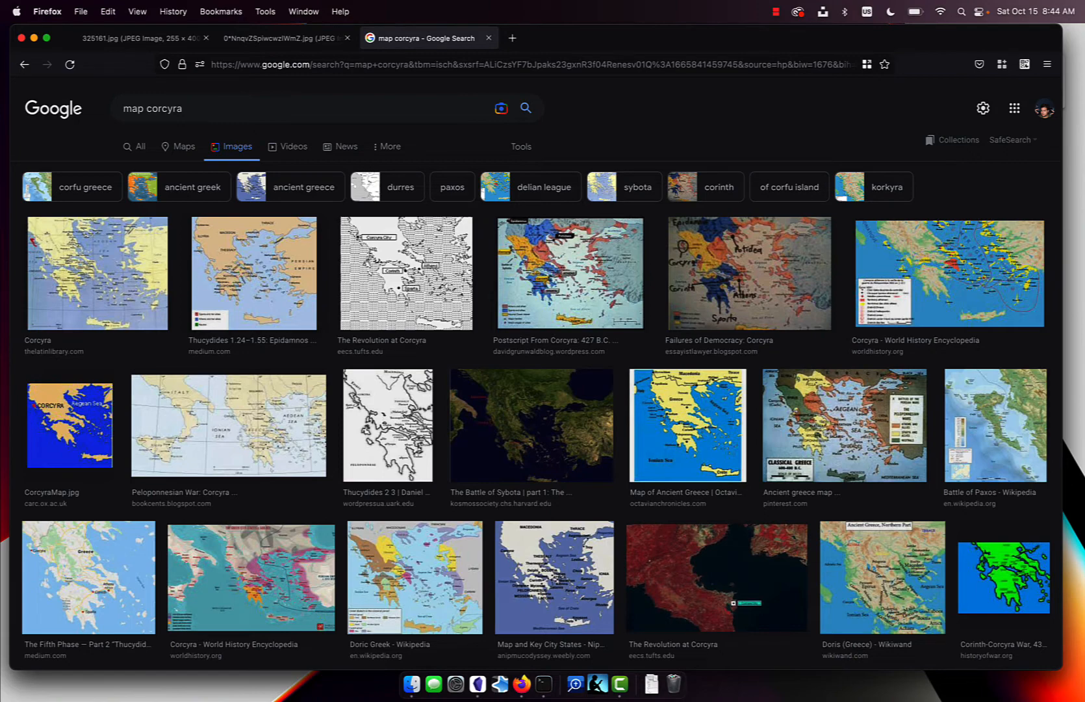
Preview the "The Fifth Phase" map showing Corcyra, Corinth, Athens and Sparta, and capture the map area as a screenshot.
left_click(262, 328)
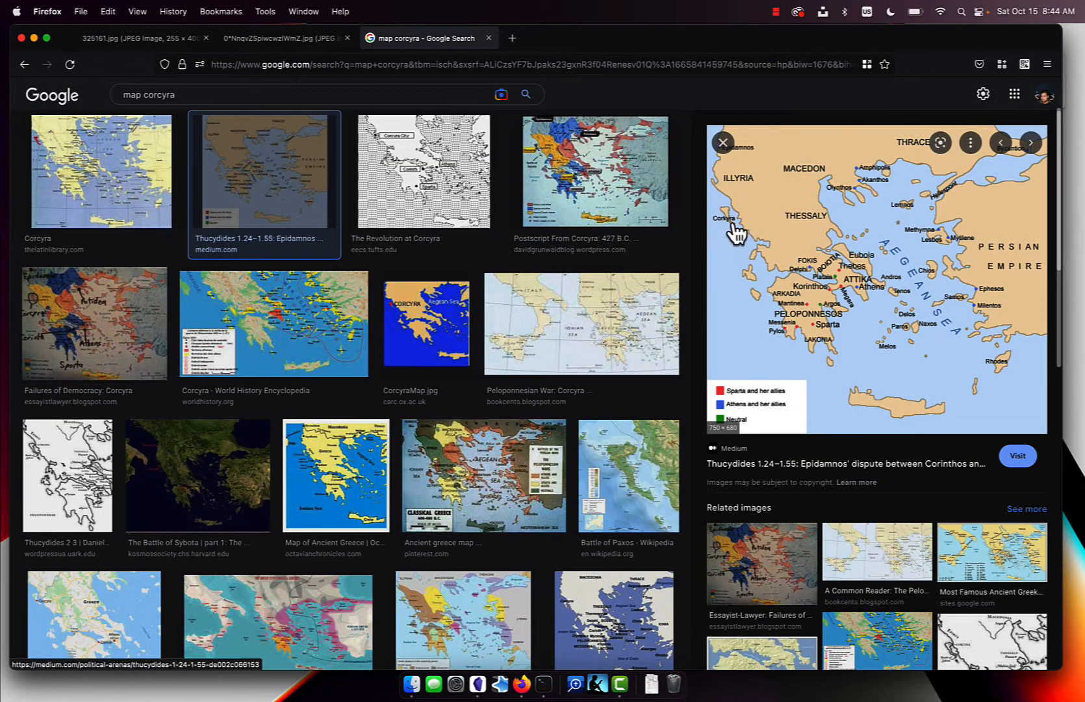
scroll(275, 498, "down", 3)
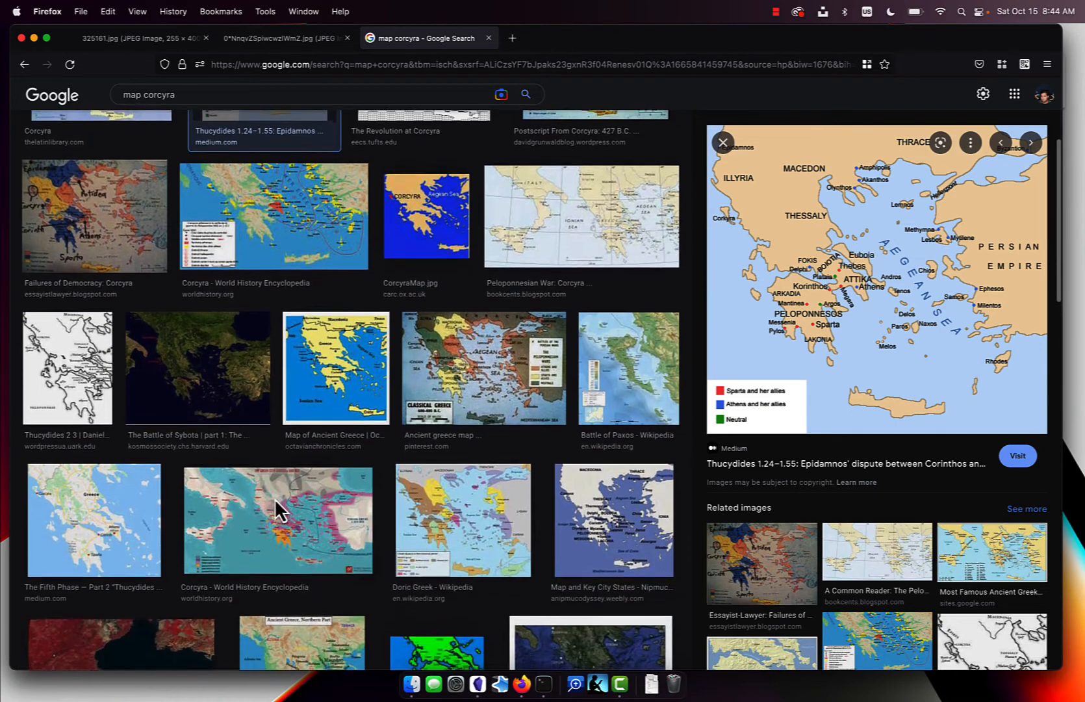
scroll(275, 499, "down", 2)
left_click(91, 456)
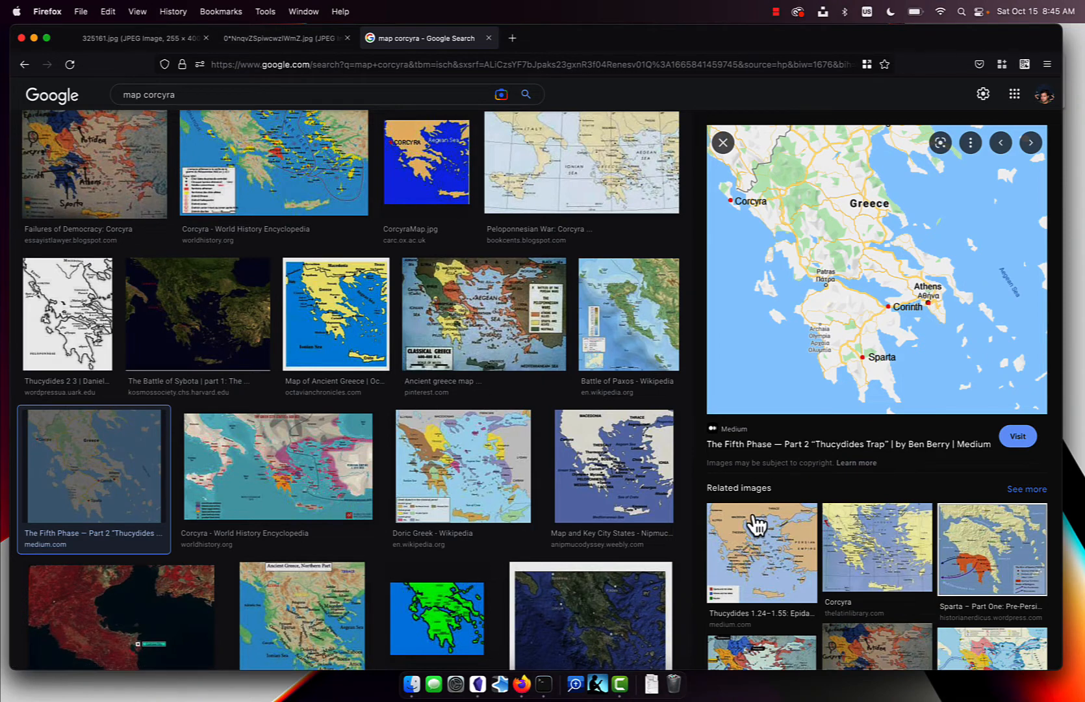
key("super+shift+4")
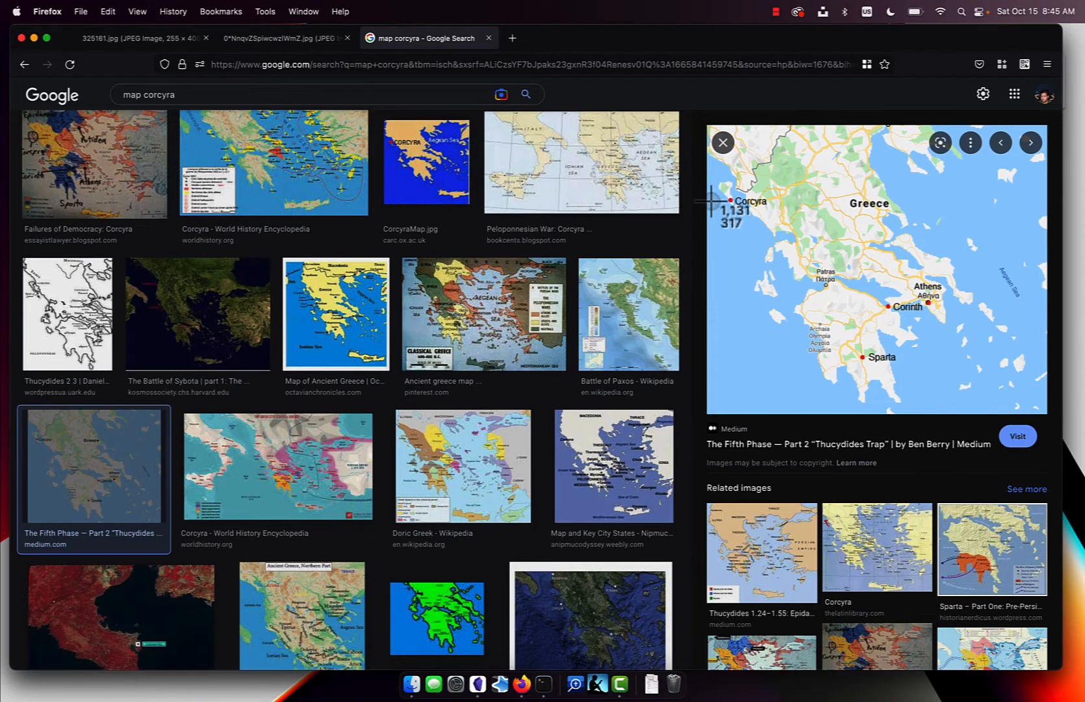
left_click_drag(708, 165, 1045, 413)
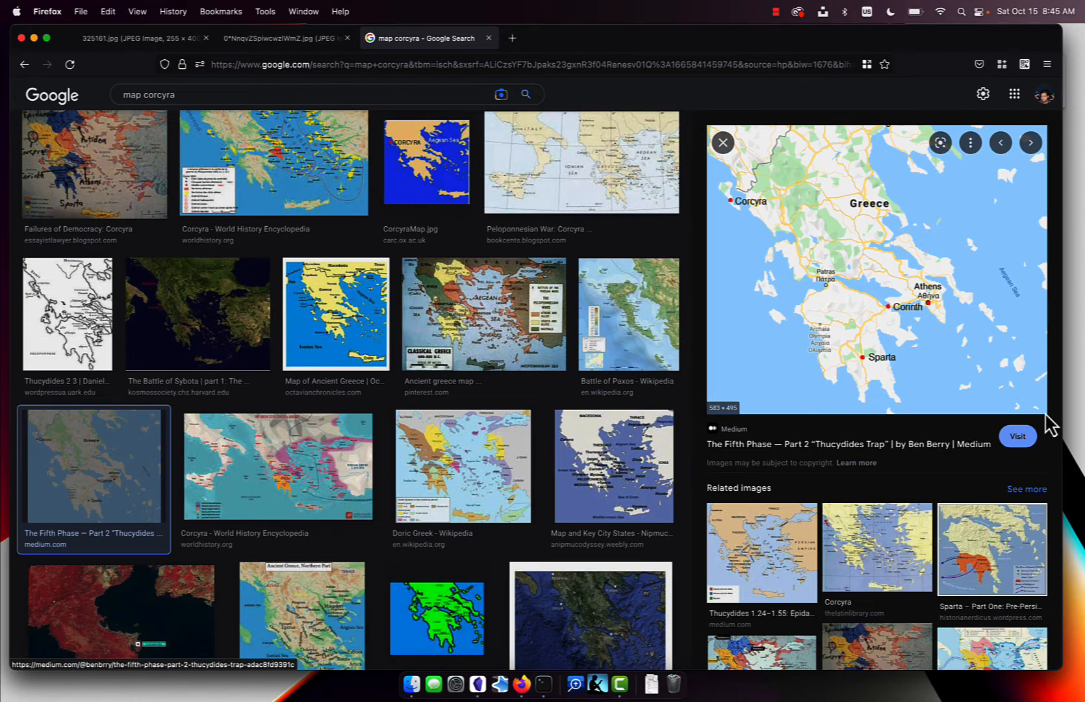
Switch back to Obsidian, create a note titled "Corcyra" in the Notes folder and expand that folder.
key("ctrl+Left")
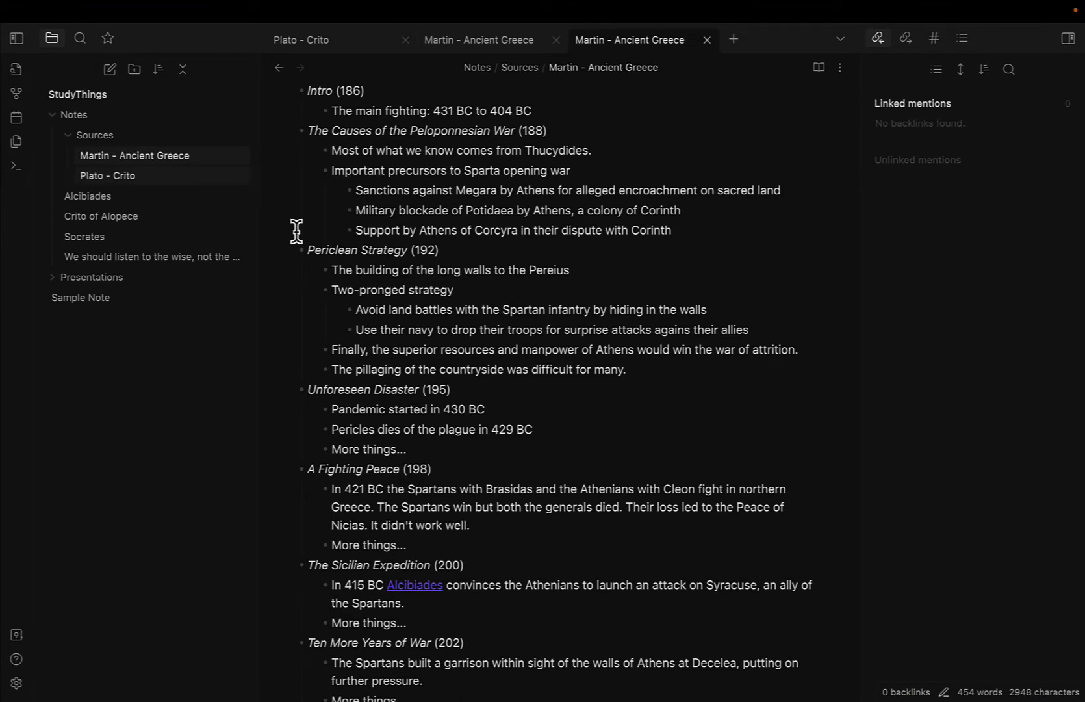
left_click(85, 120)
right_click(86, 121)
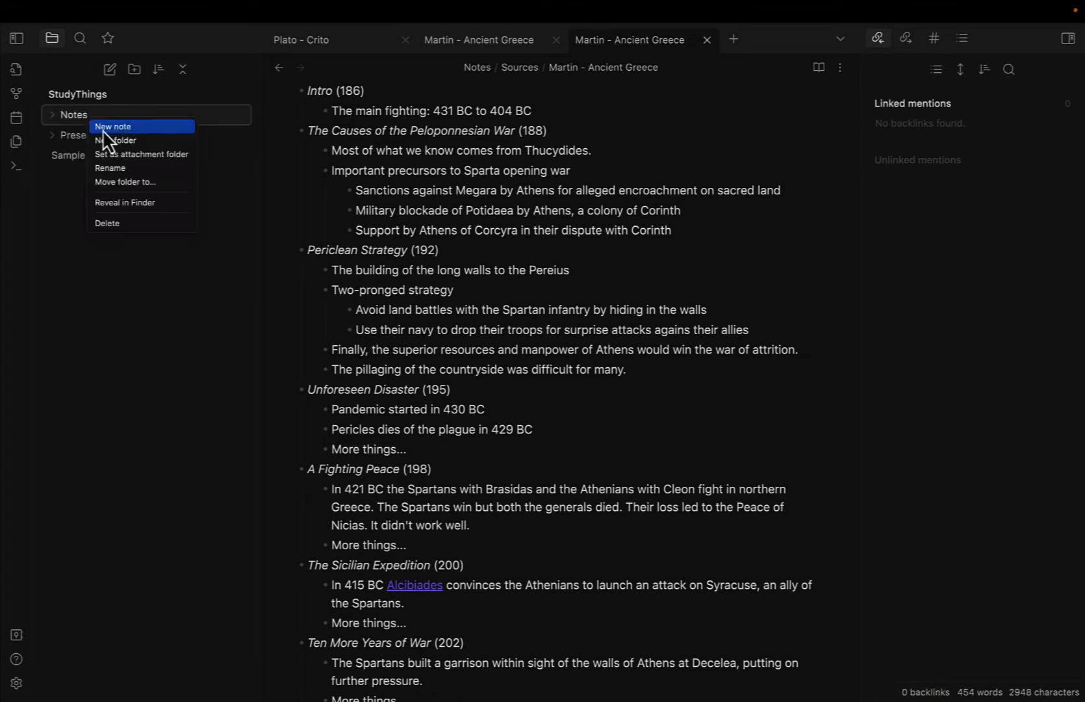
left_click(102, 128)
type("Corcyra")
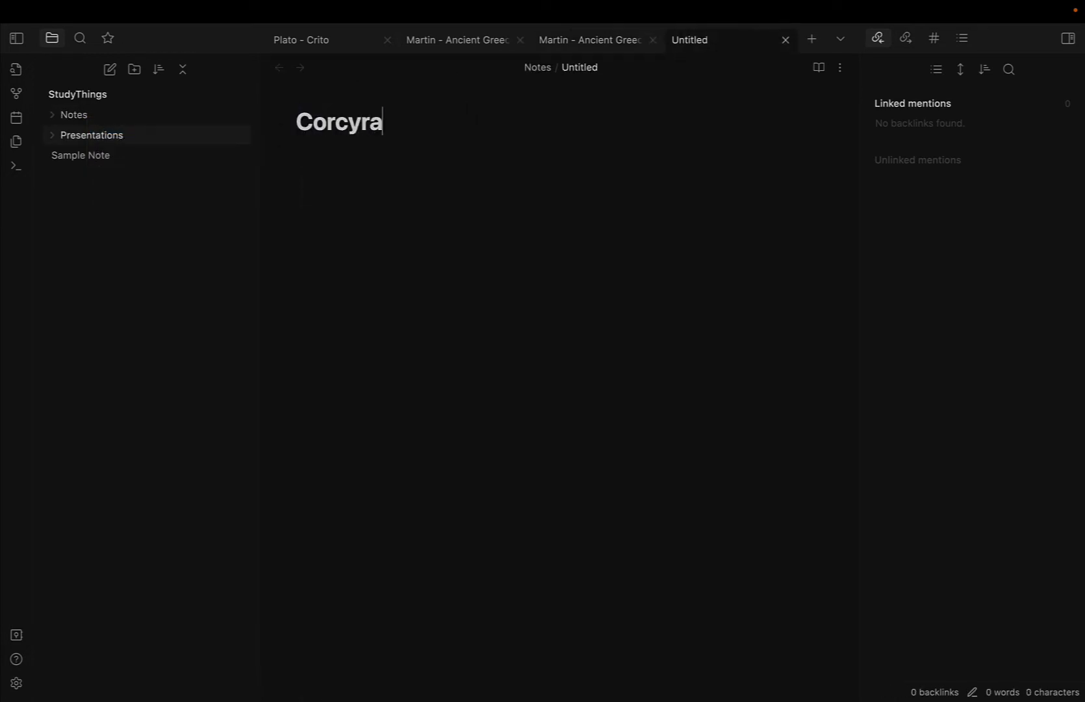
key("Return")
left_click(60, 117)
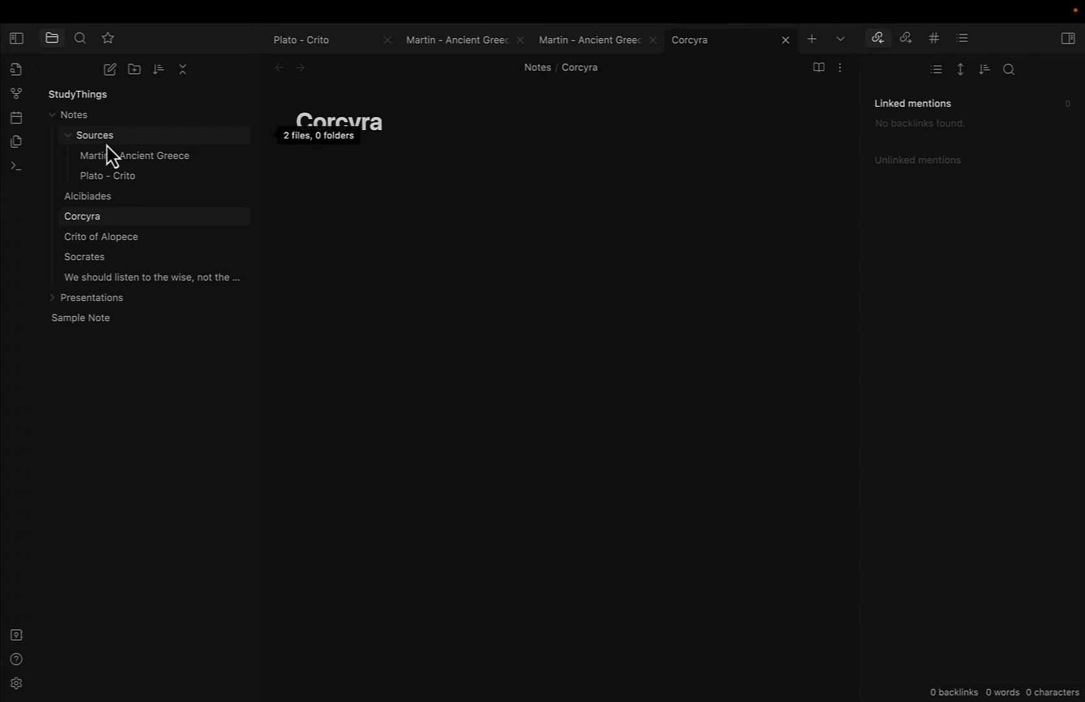
Paste the captured map into the body of the Corcyra note as an embedded image.
left_click(372, 203)
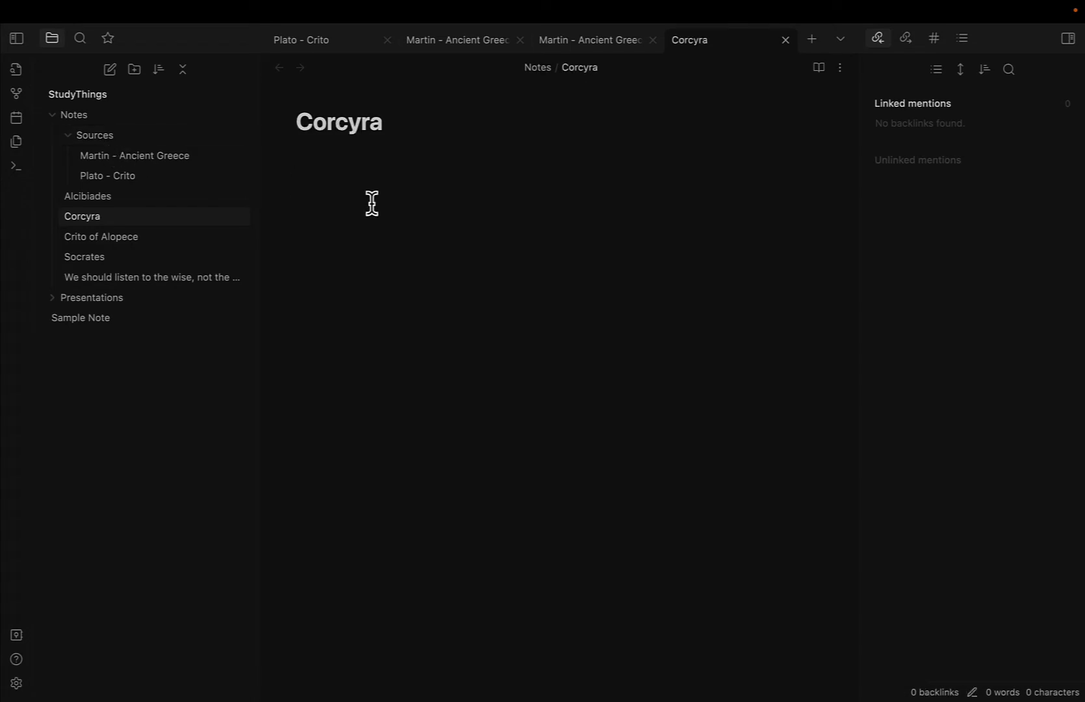
type("![[Pasted image 20221015084539.png]]")
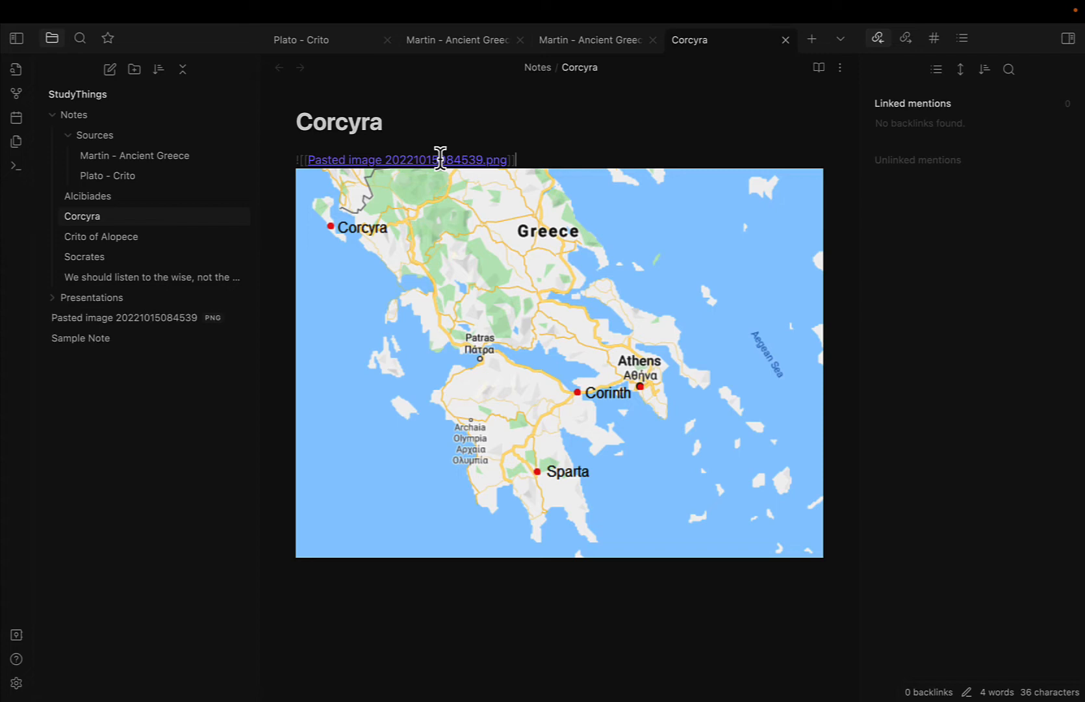
left_click(426, 129)
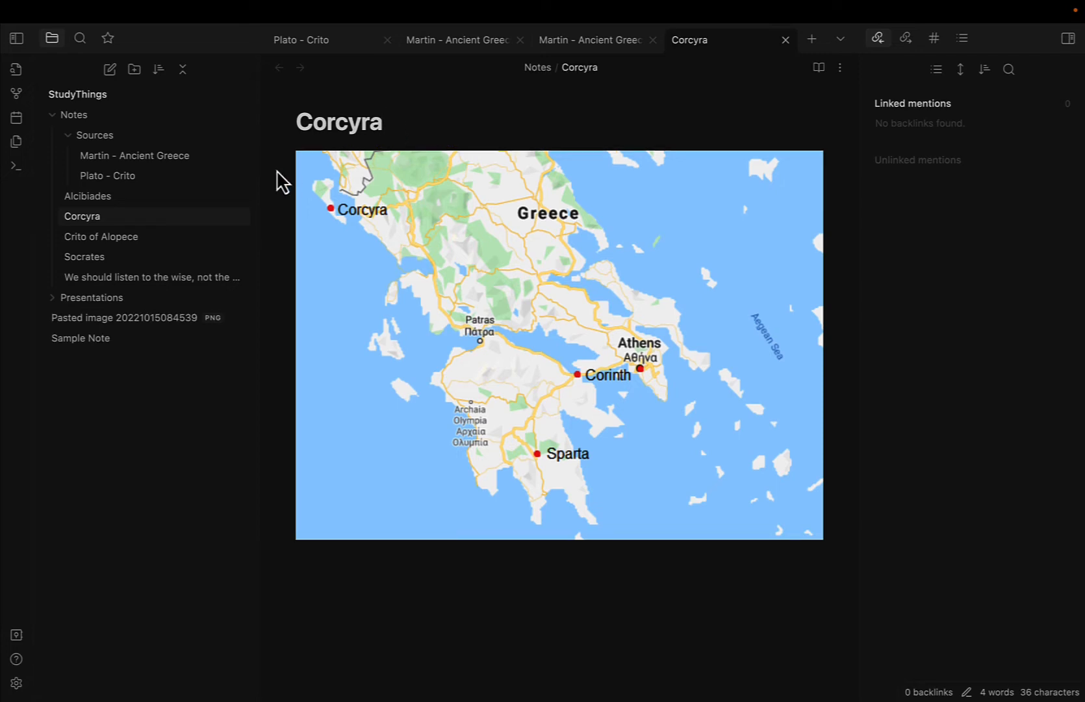
Rename the pasted image "Map including Corcyra Athens Sparta and Corinth" with internal links always updated, and check its embed in the Corcyra note.
left_click(146, 326)
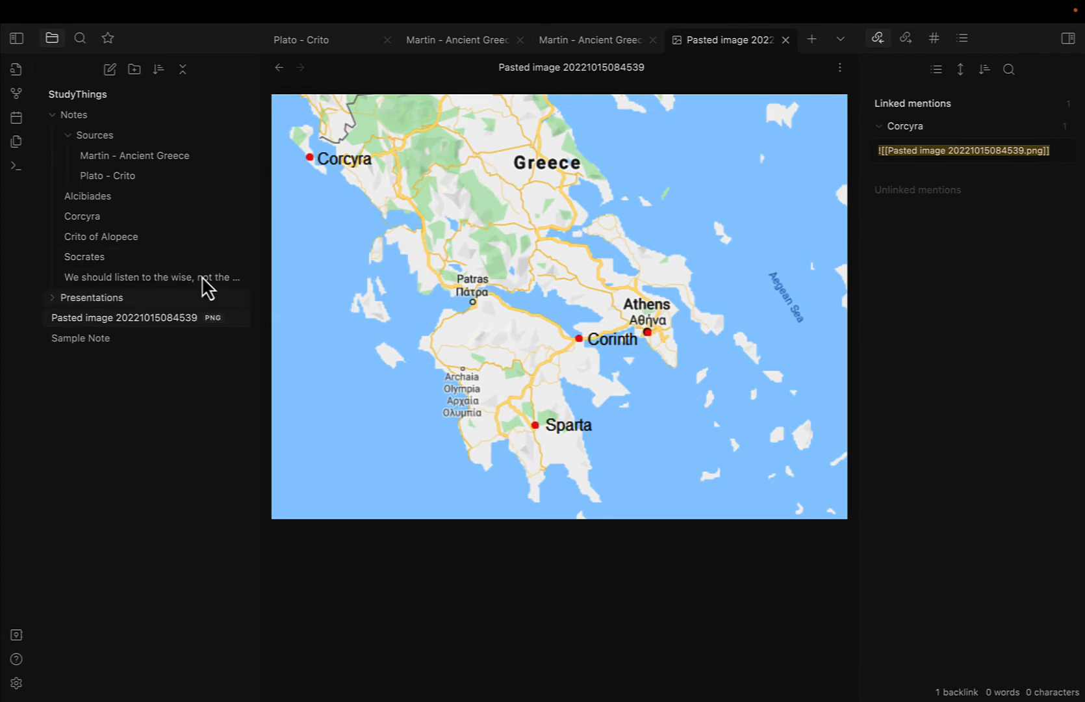
right_click(177, 316)
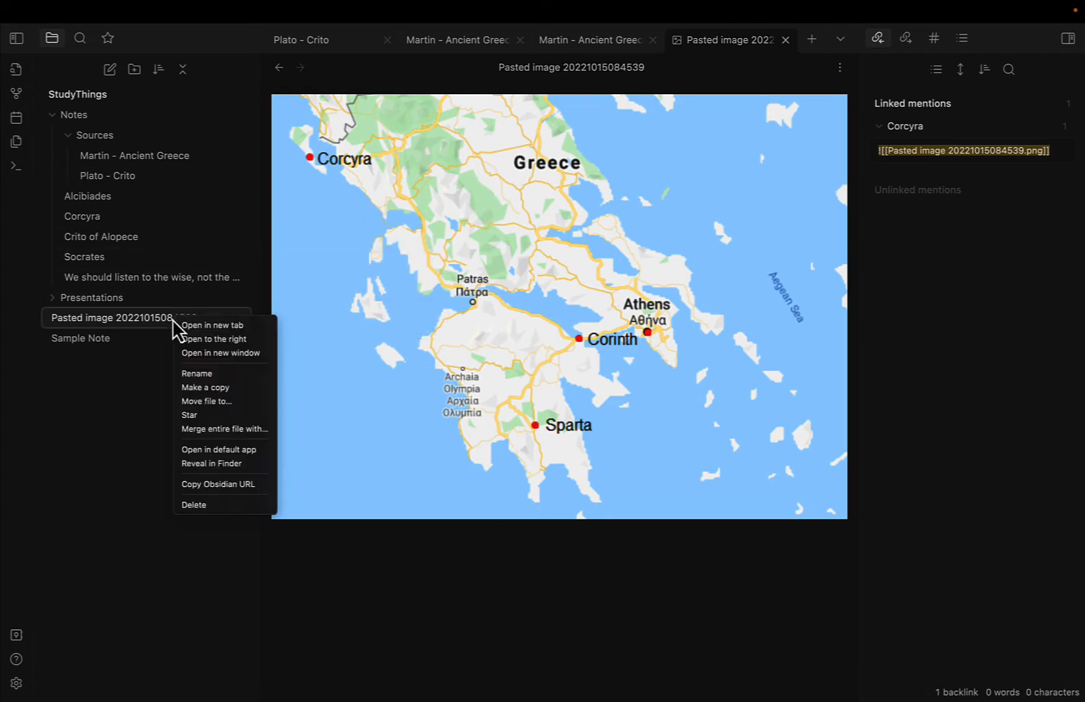
left_click(208, 372)
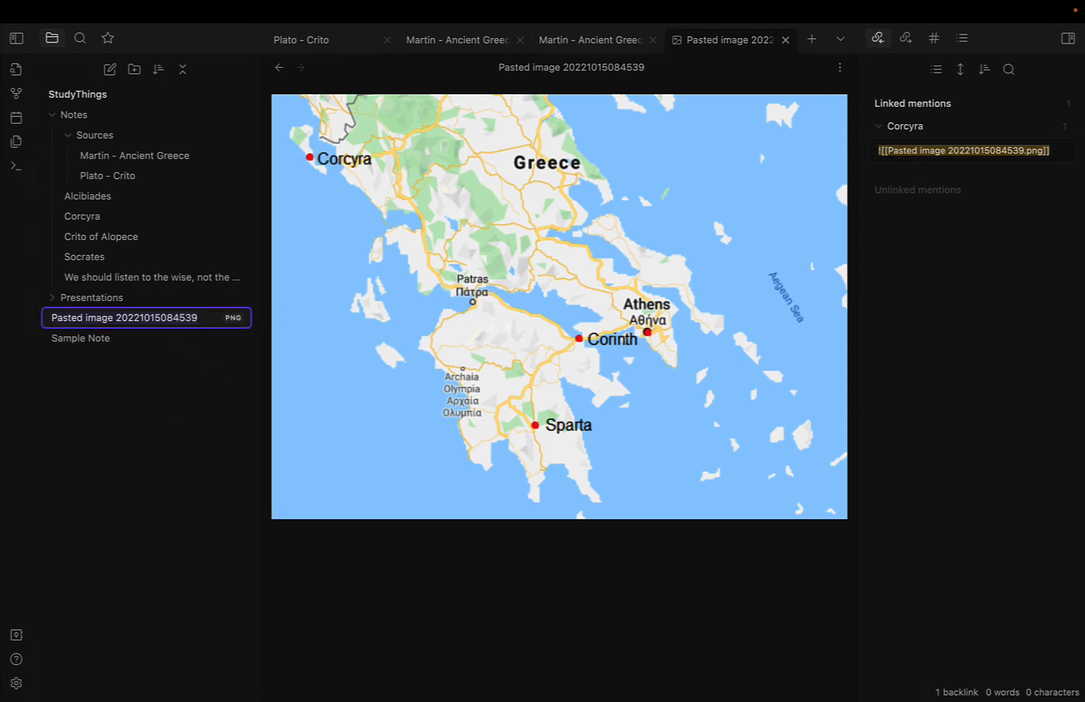
type("Map includi")
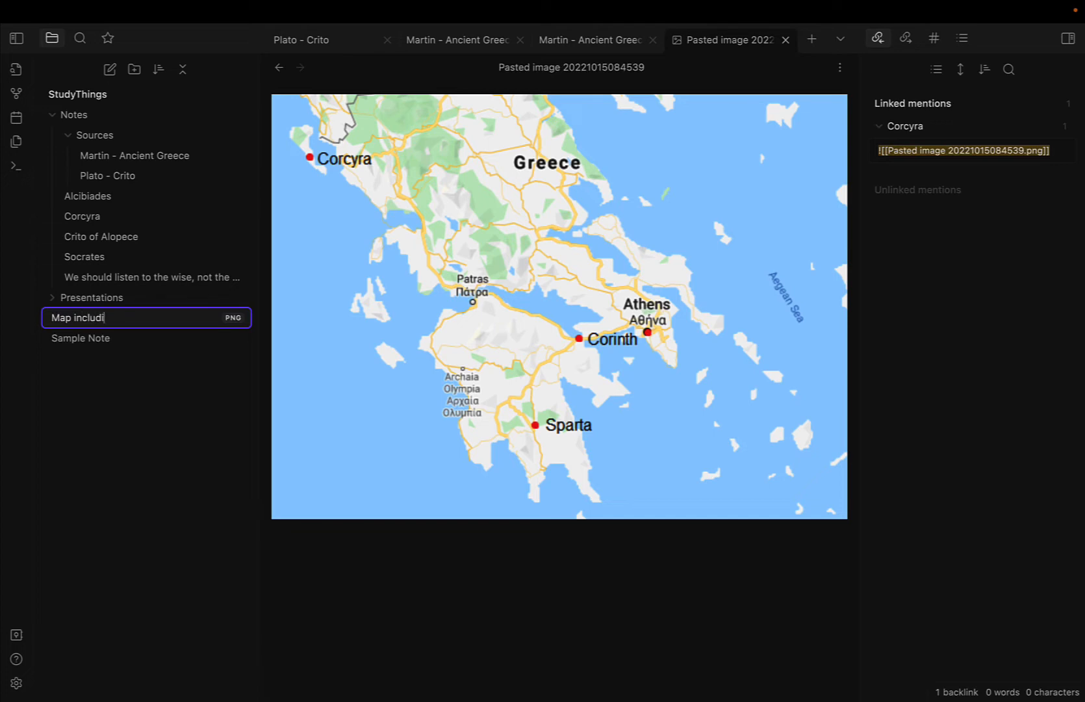
type("ng Corcyra Athens Sparta and ")
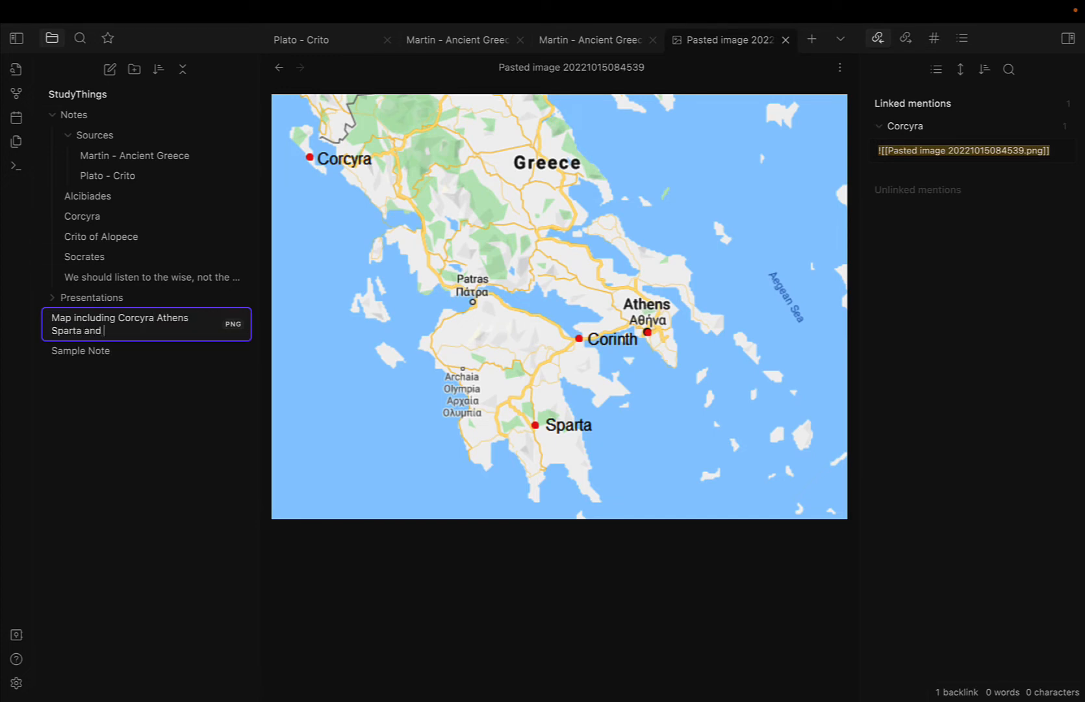
type("Corinth")
key("Return")
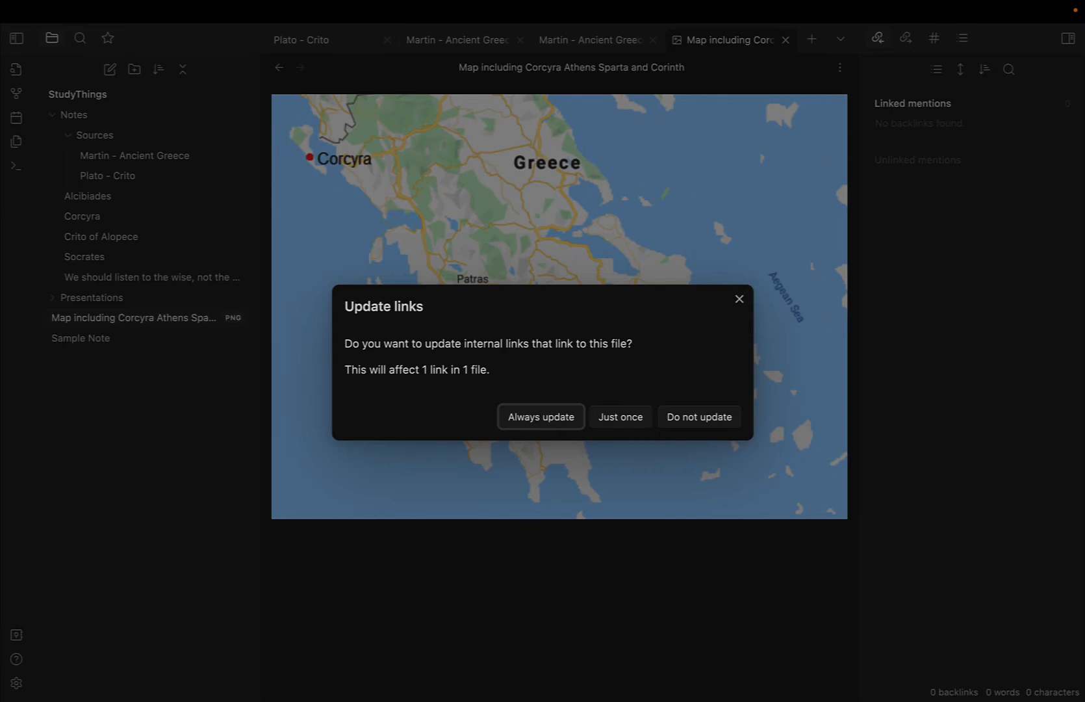
left_click(551, 419)
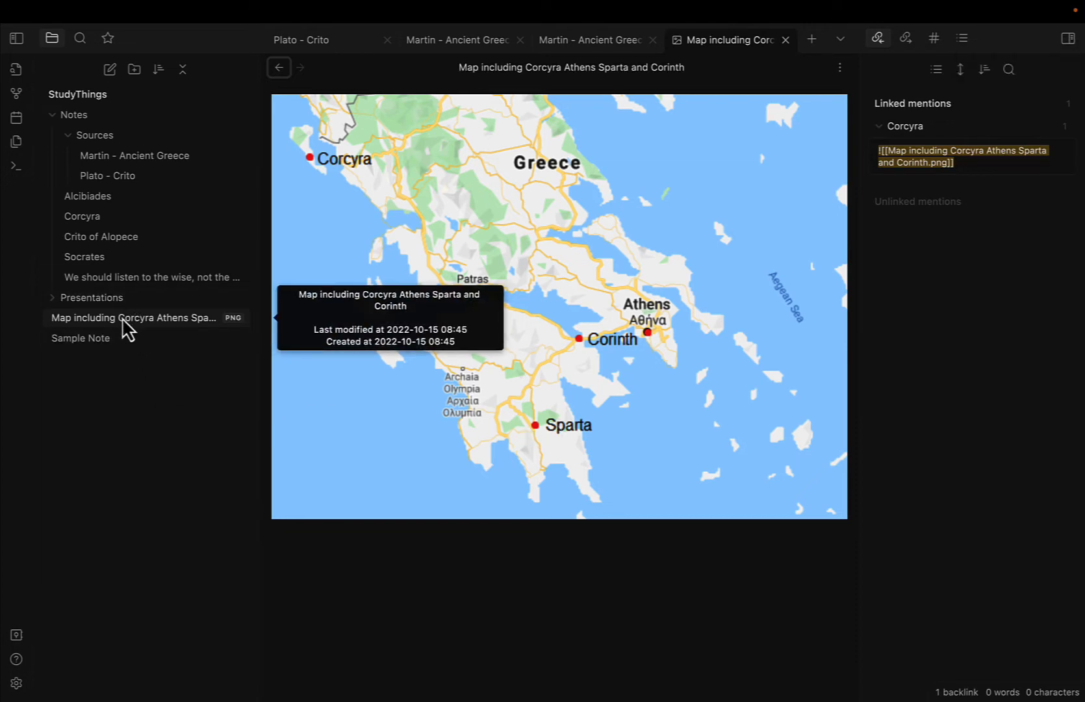
left_click(116, 224)
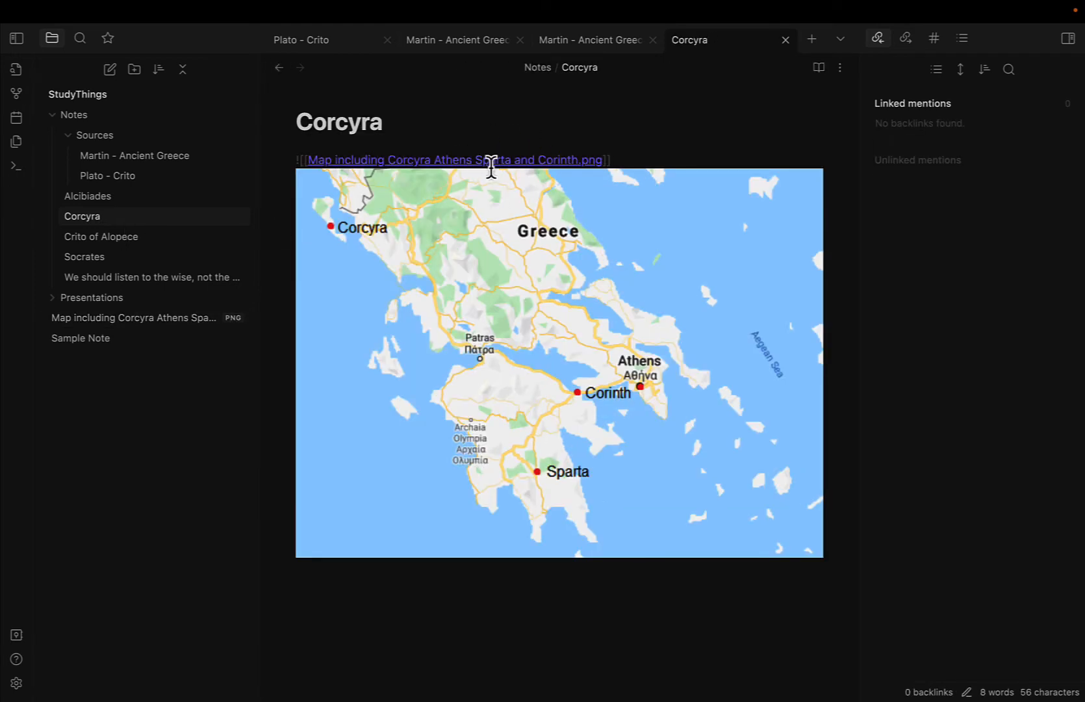
left_click(477, 135)
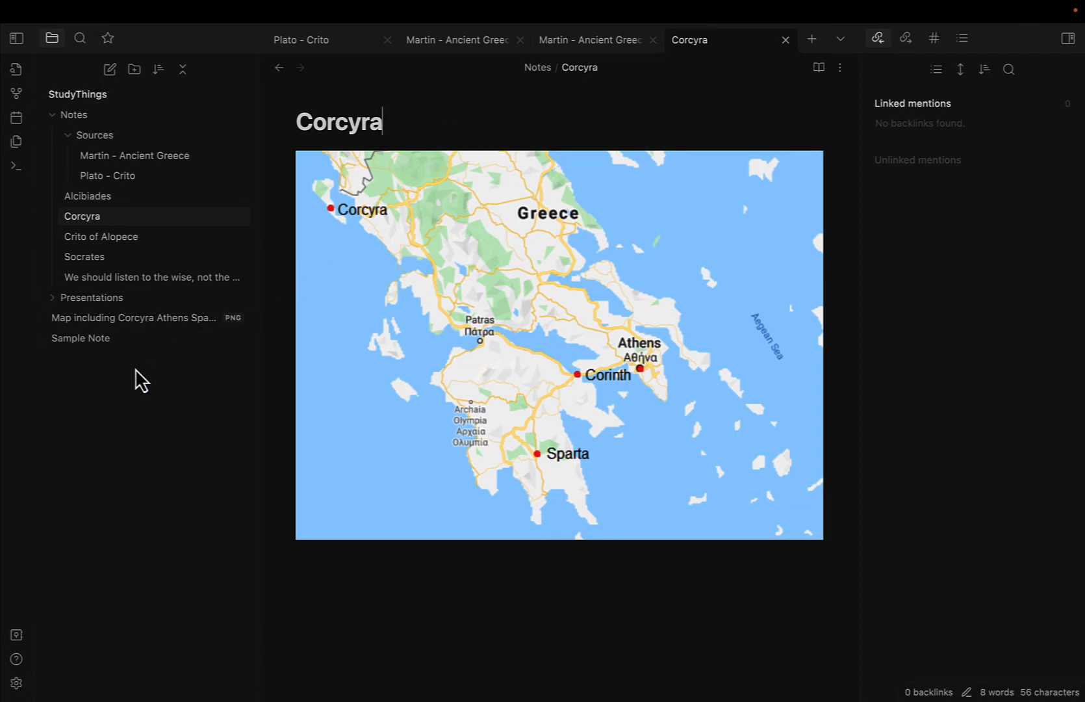
Create a top-level folder named "Embedded" and move the Corcyra map image into it.
left_click(135, 70)
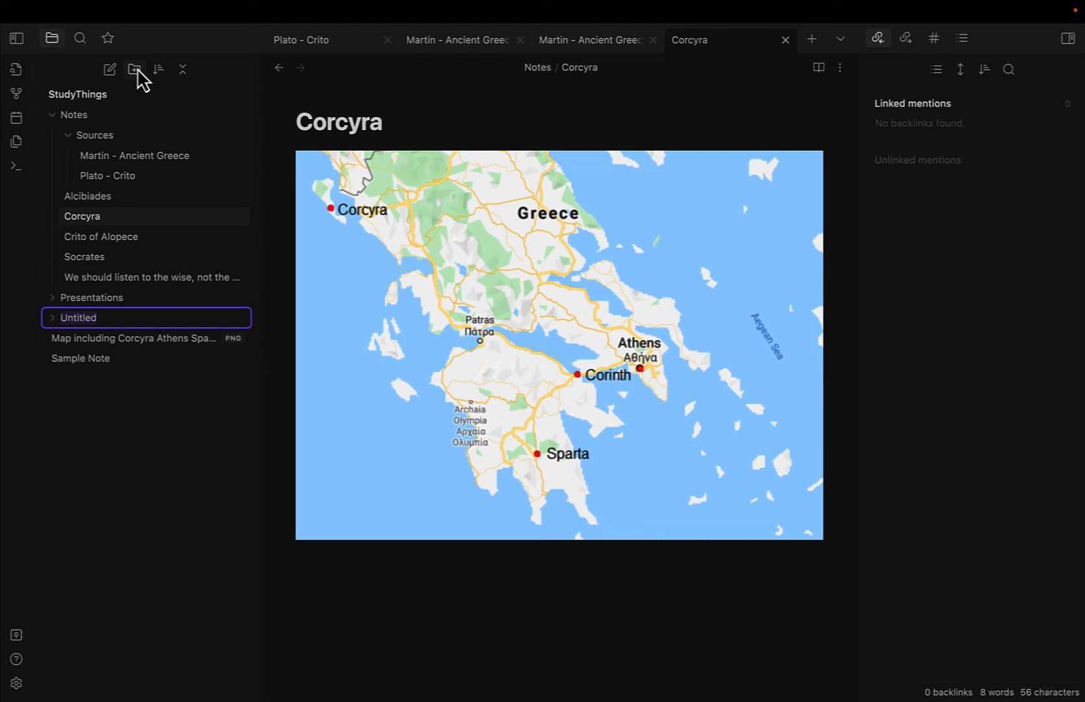
type("Embedded")
key("Return")
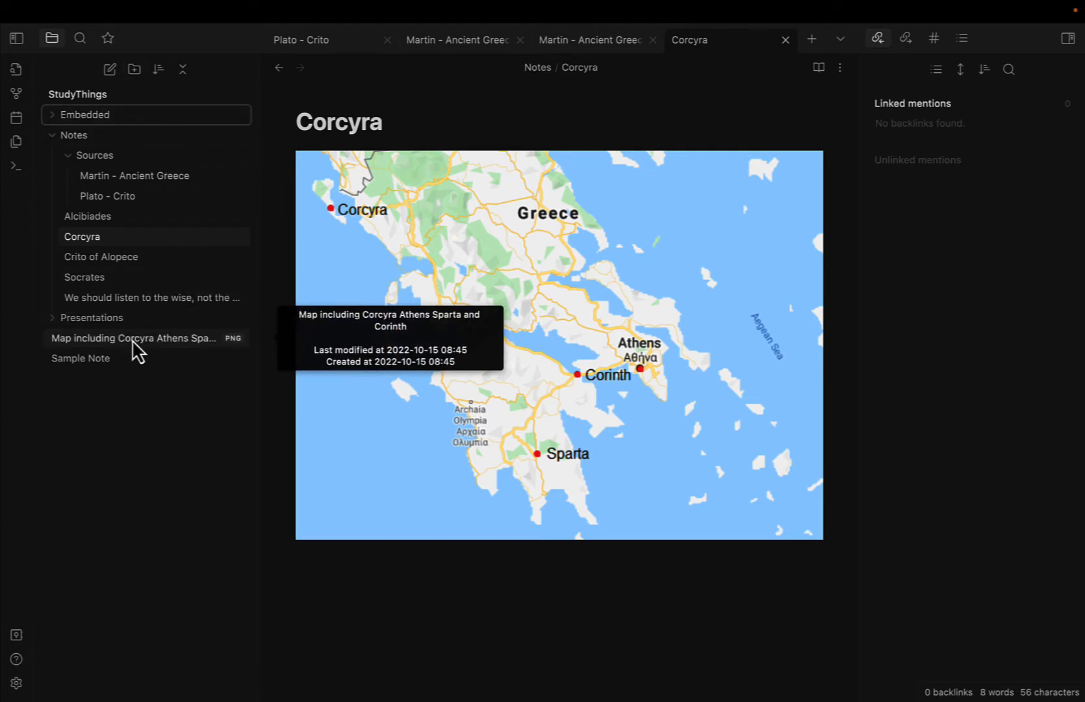
left_click_drag(136, 351, 102, 125)
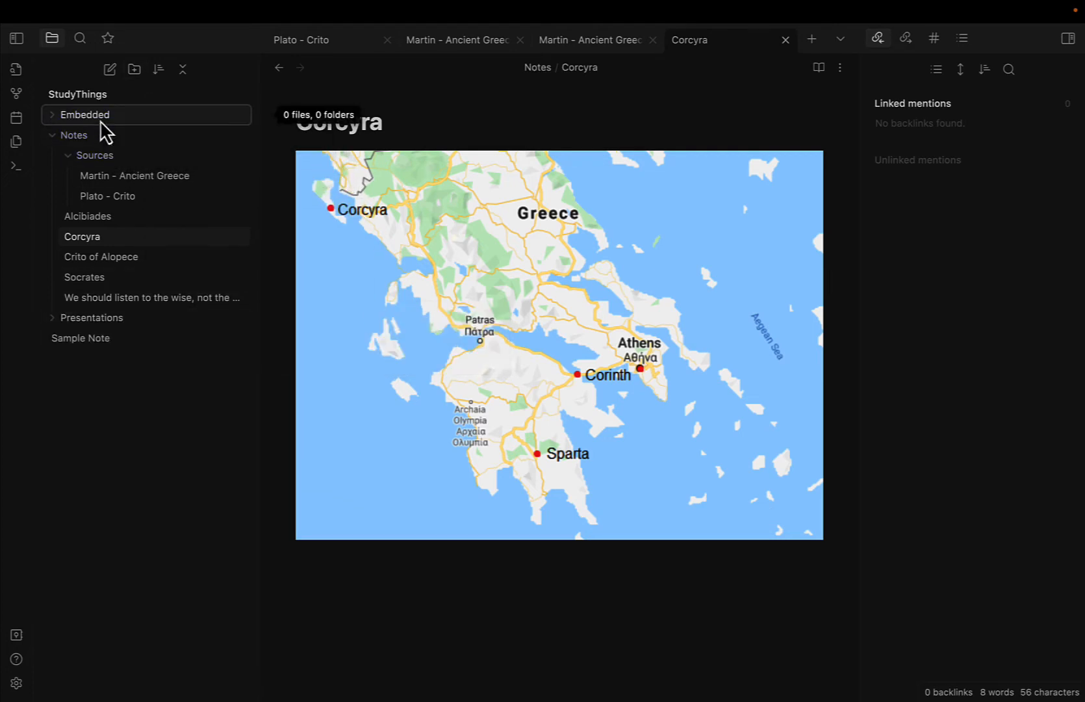
left_click(49, 115)
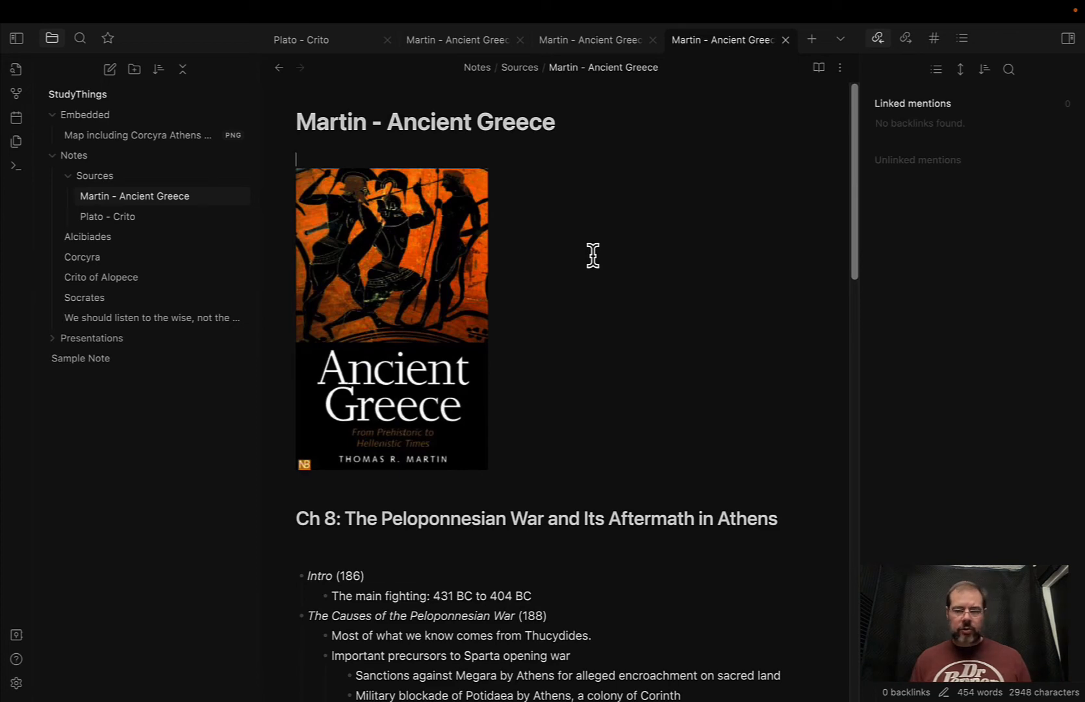
Find the Apology quotation about the unexamined life at the end of the Martin - Ancient Greece note.
scroll(592, 254, "down", 15)
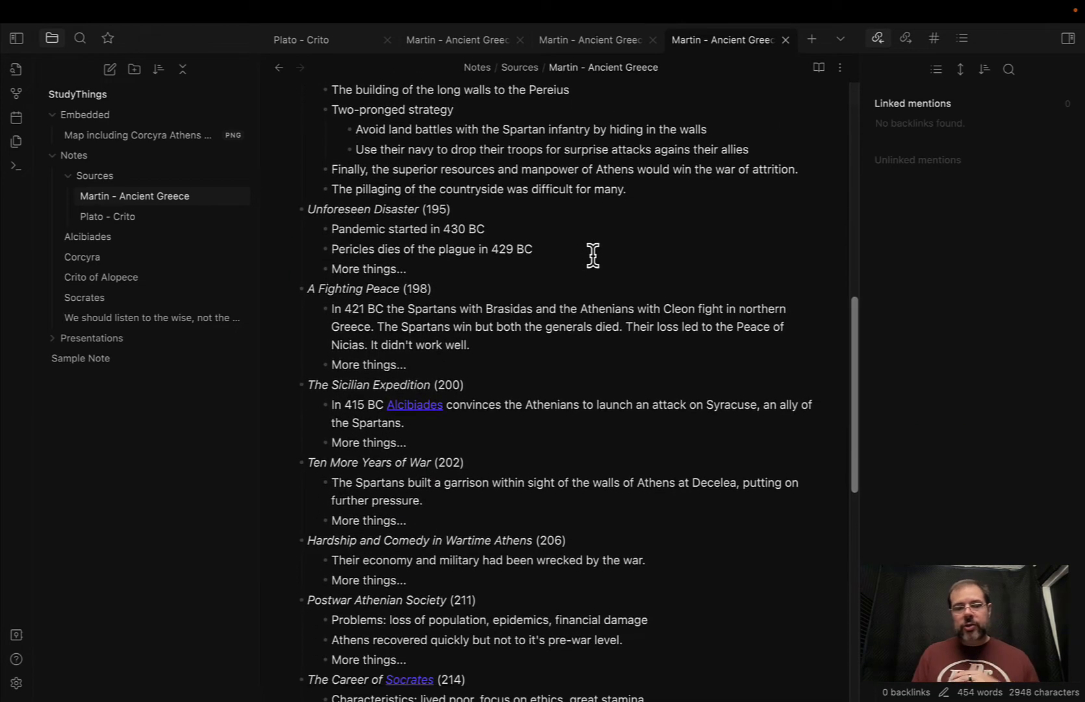
scroll(592, 255, "down", 1)
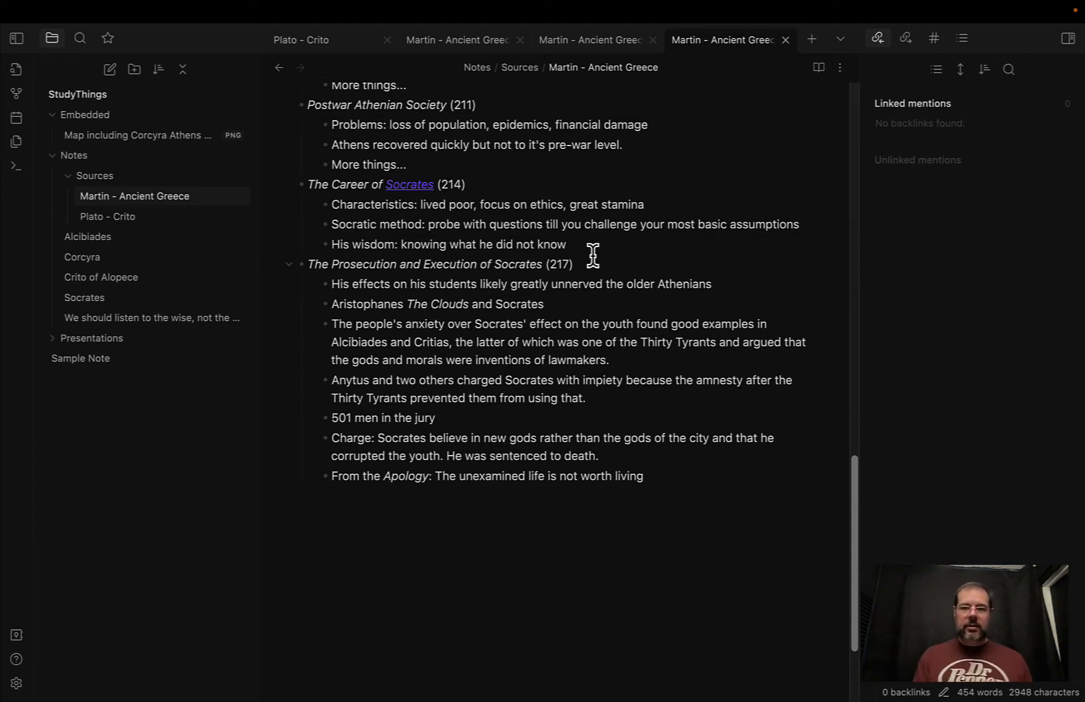
left_click(443, 476)
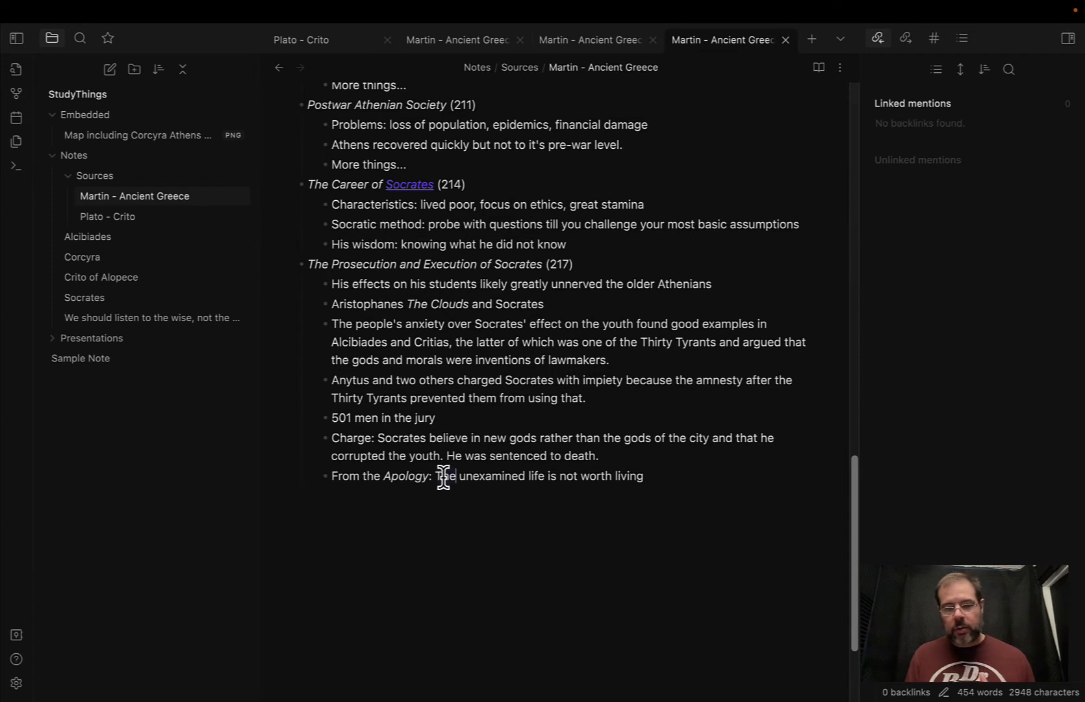
left_click_drag(443, 477, 667, 476)
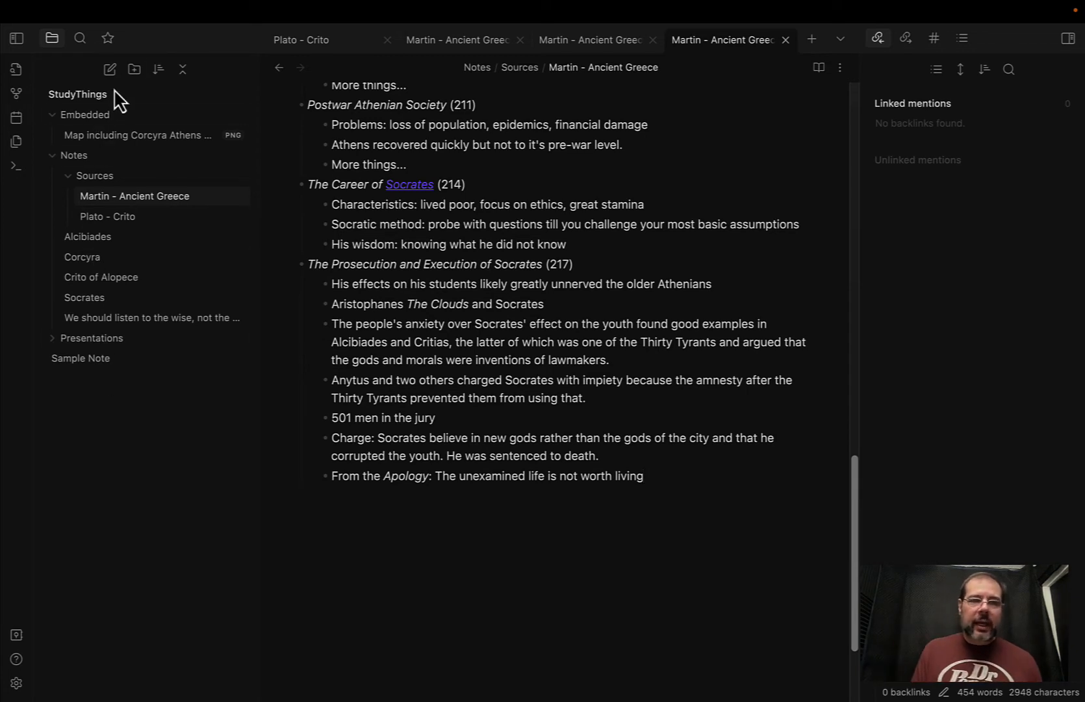
Create a top-level folder named "TextRef" in the vault.
left_click(137, 72)
type("T")
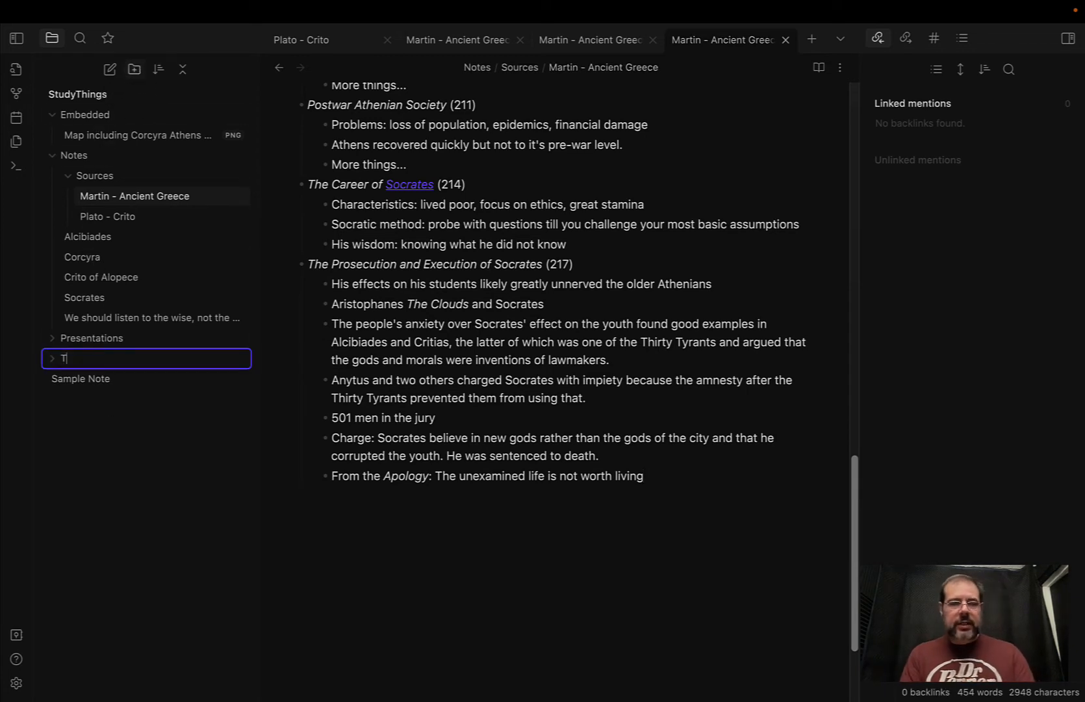
type("extRef")
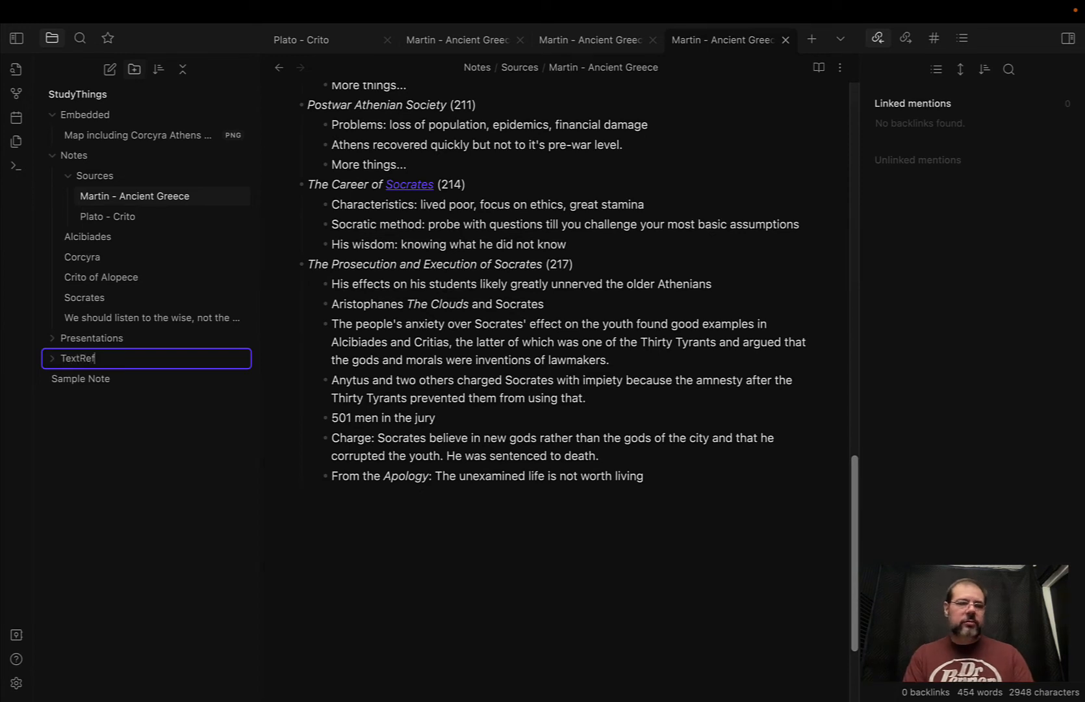
key("Return")
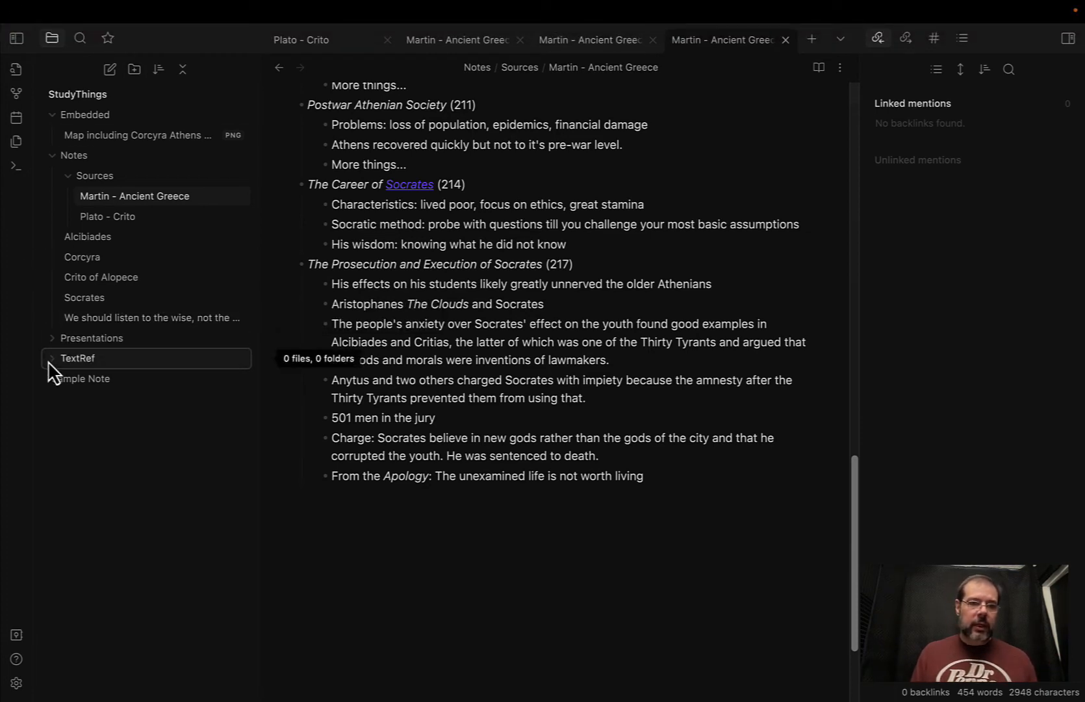
Create a note titled "Plat. Apol. 38a" inside the TextRef folder.
left_click(78, 361)
right_click(79, 363)
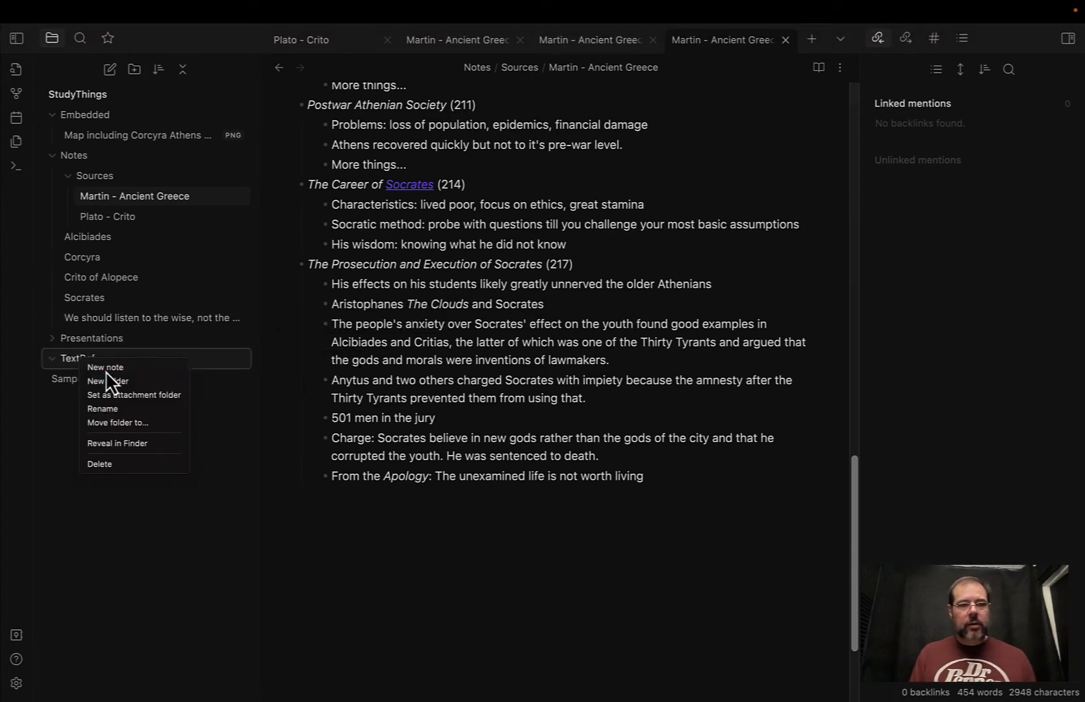
left_click(105, 370)
type("Plato")
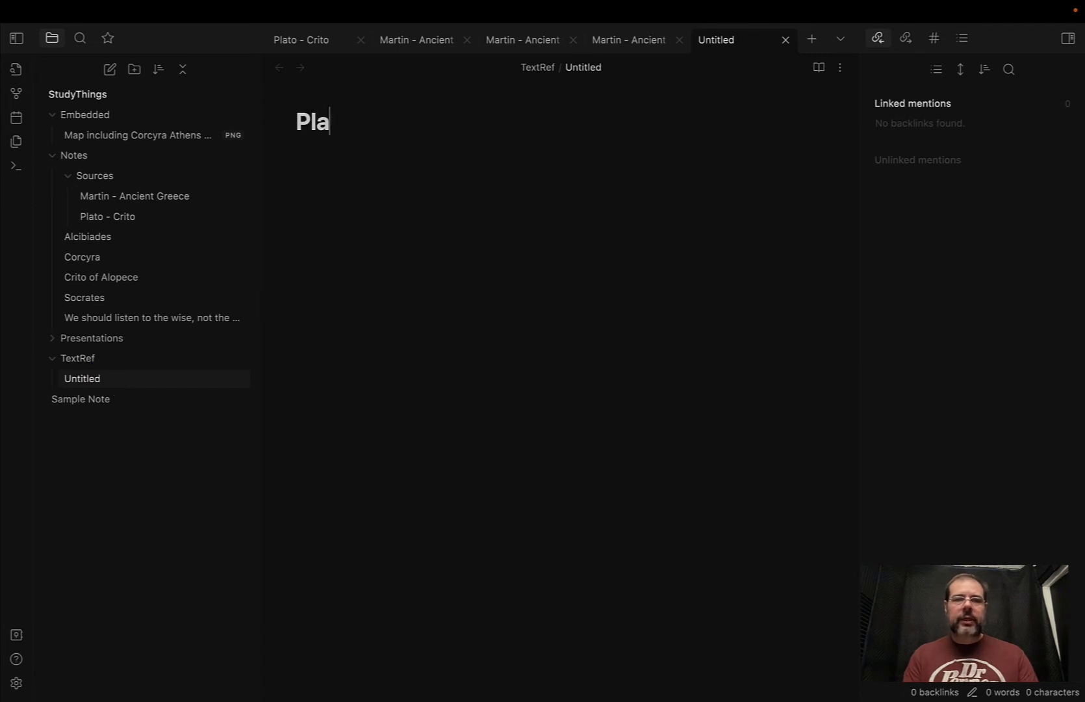
key("BackSpace")
key("BackSpace")
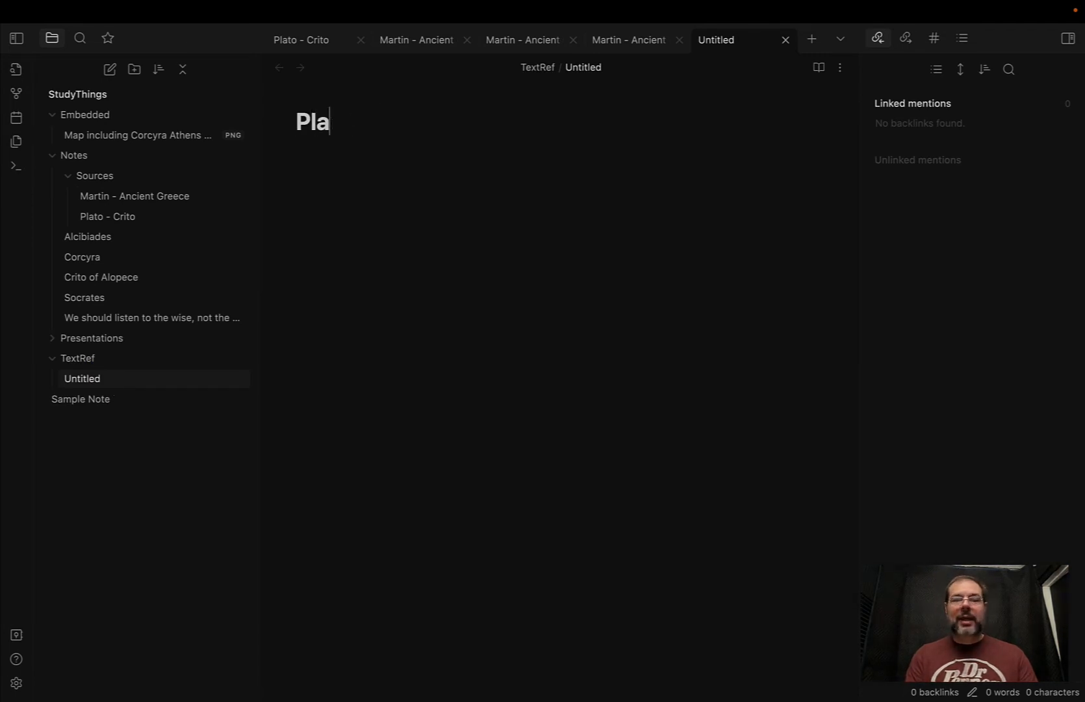
type("t. Apoo")
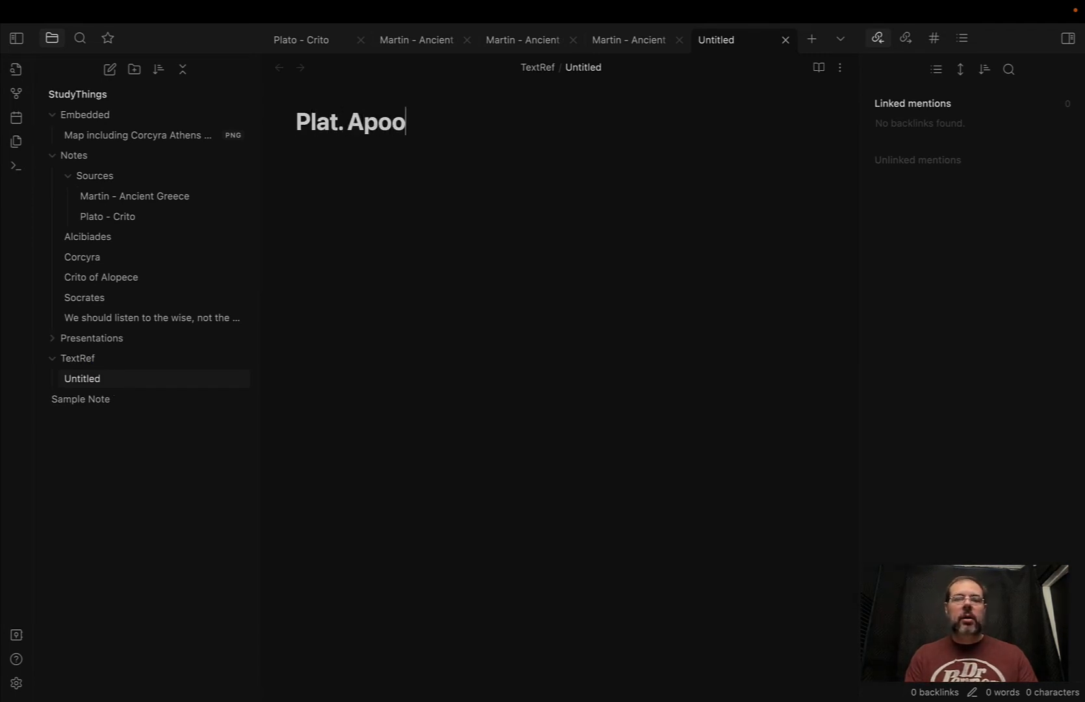
key("BackSpace")
type("l.")
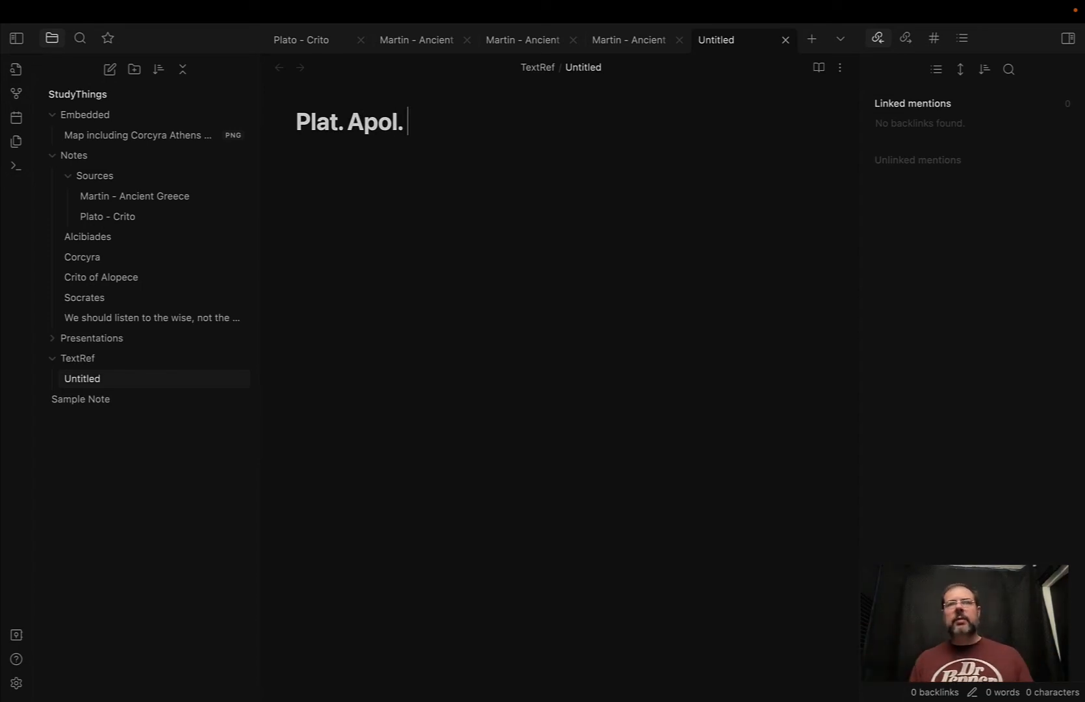
type(" 38a")
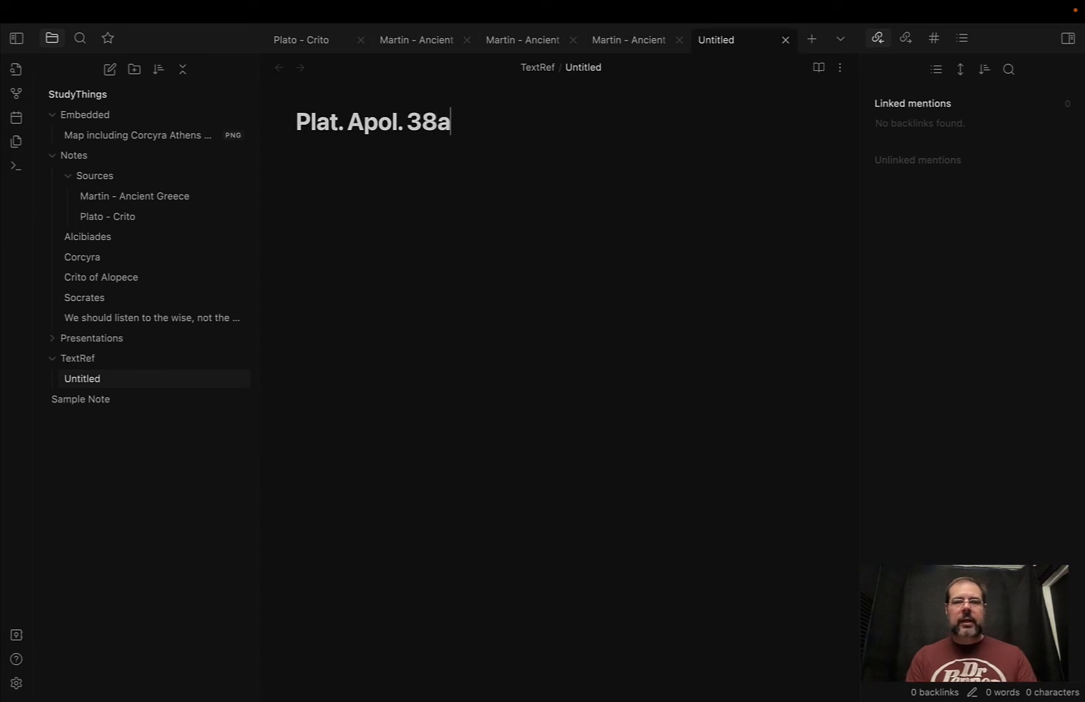
key("Return")
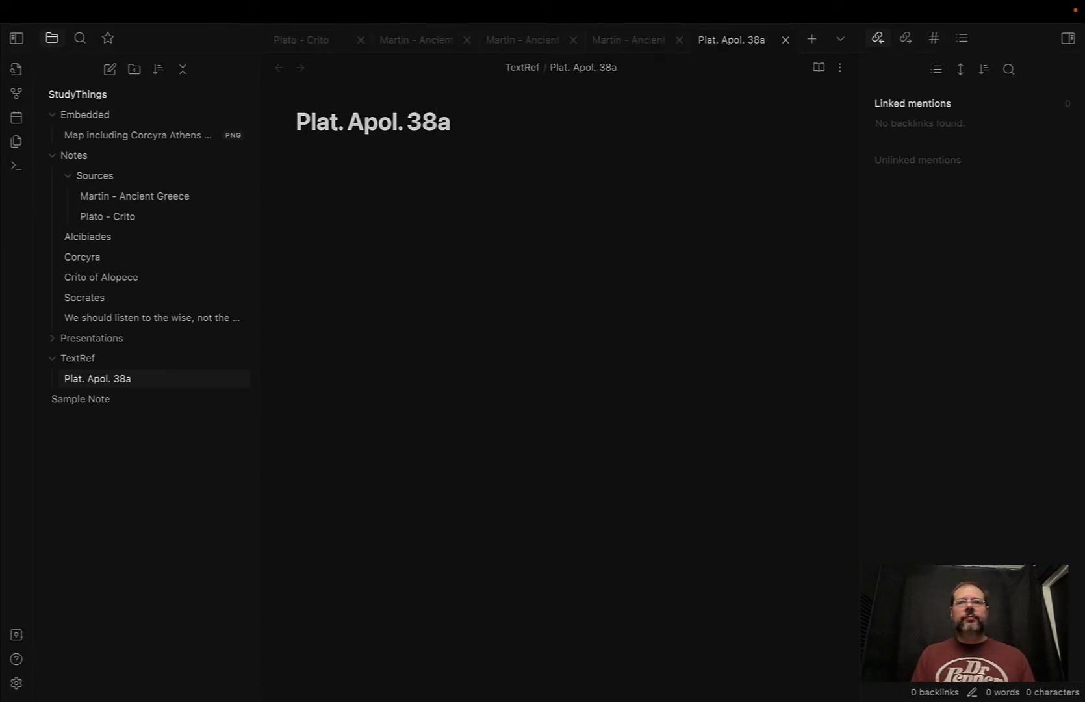
Add the English quotation ending "The unexamined life is not worth living" and its Greek original as block quotes in the note.
type(">")
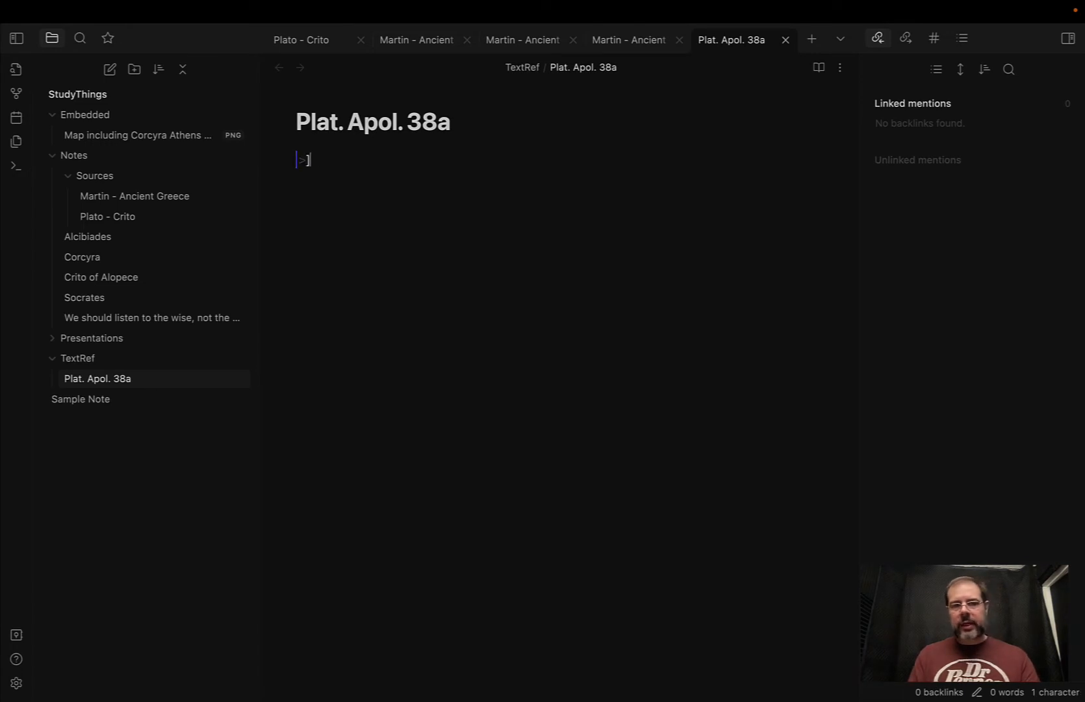
key("BackSpace")
type("> I say that it is the greatest good for a man to discuss virtue every day...The unexamined life is not worth living  > τυγχάνει μέγιστον ἀγαθὸν ὂν ἀνθρώπῳ τοῦτο, ἑκάστης ἡμέρας περὶ ἀρετῆς τοὺς λόγους ποιεῖσθαι...ὁ δὲ ἀνεξέταστος βίος οὐ βιωτὸς ἀνθρώπῳ")
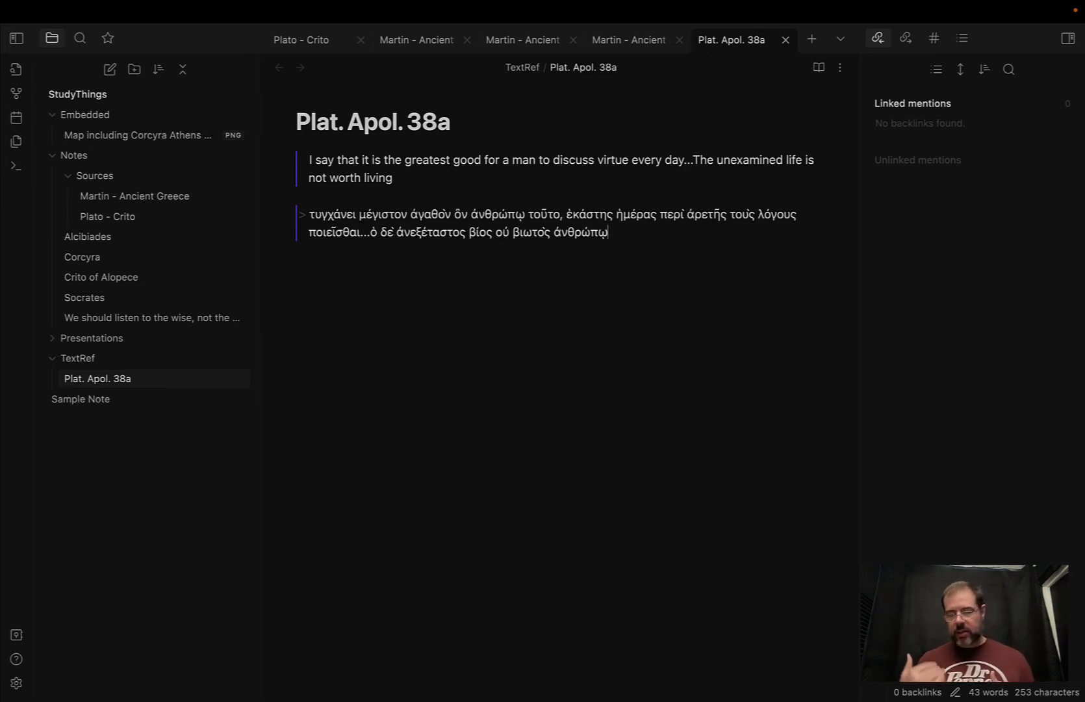
left_click(420, 199)
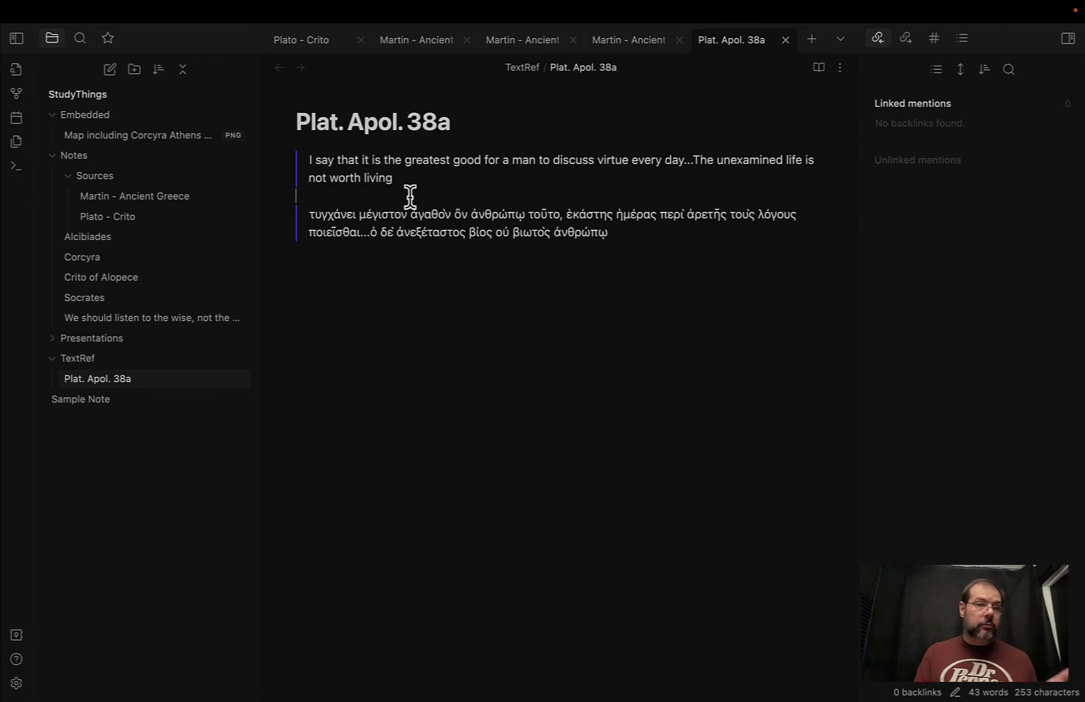
In the Martin - Ancient Greece note, end the Apology bullet with a period and a link to "Plat. Apol. 38a".
left_click(167, 198)
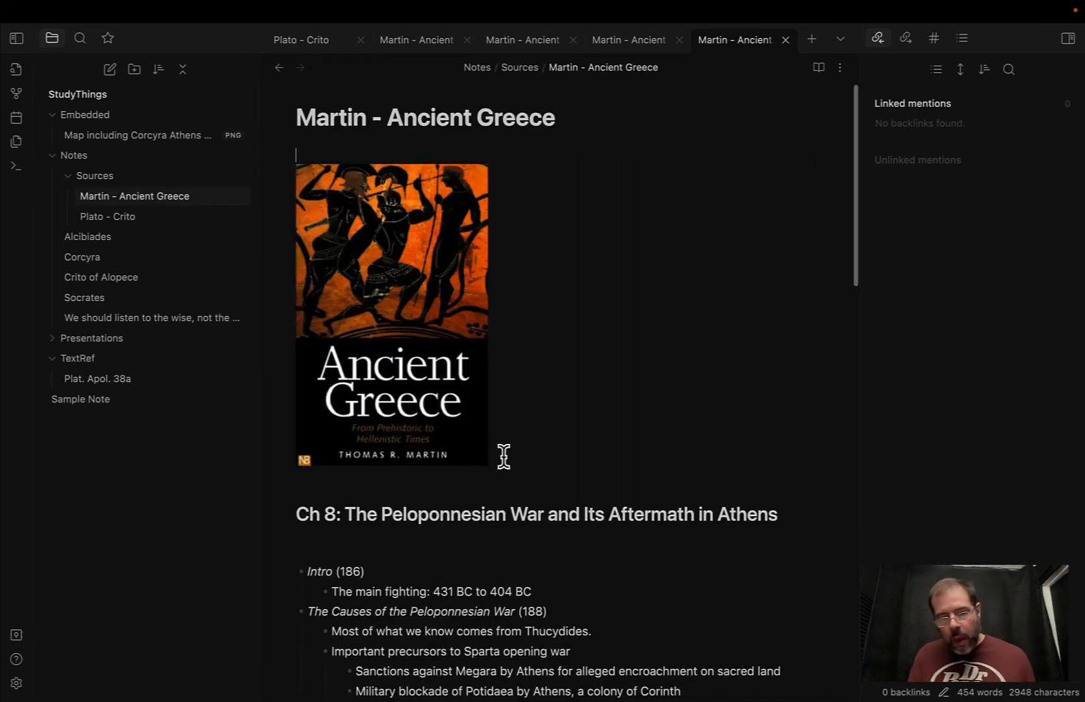
scroll(504, 453, "down", 15)
scroll(504, 457, "down", 1)
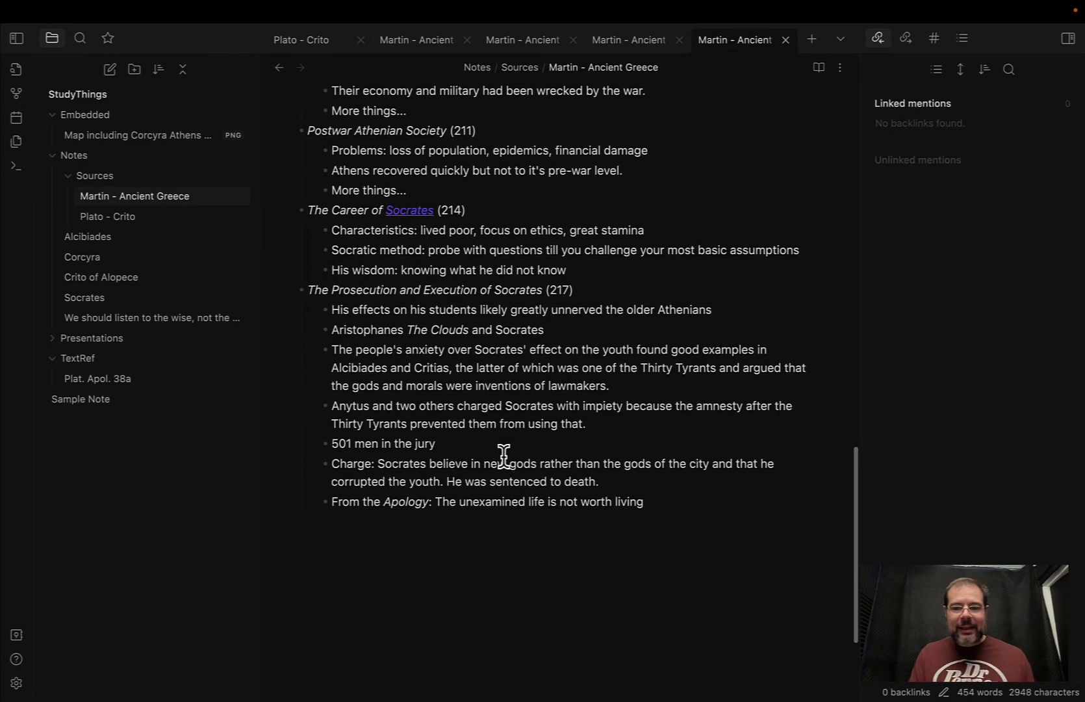
left_click(619, 537)
type(". [[P")
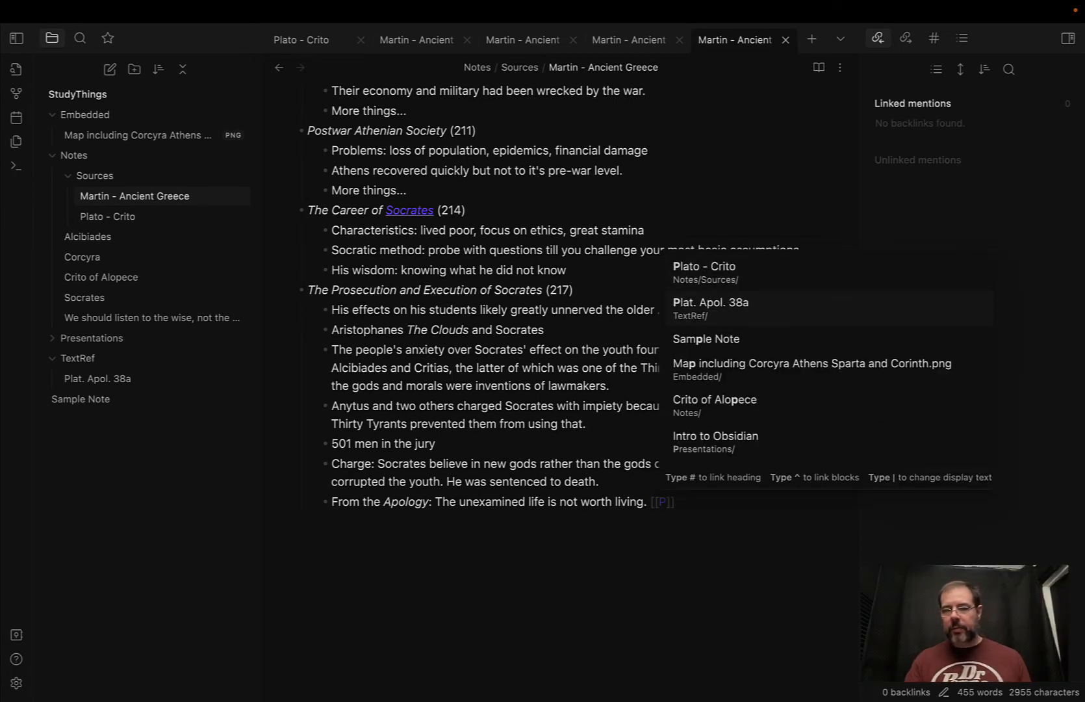
key("Down")
key("Return")
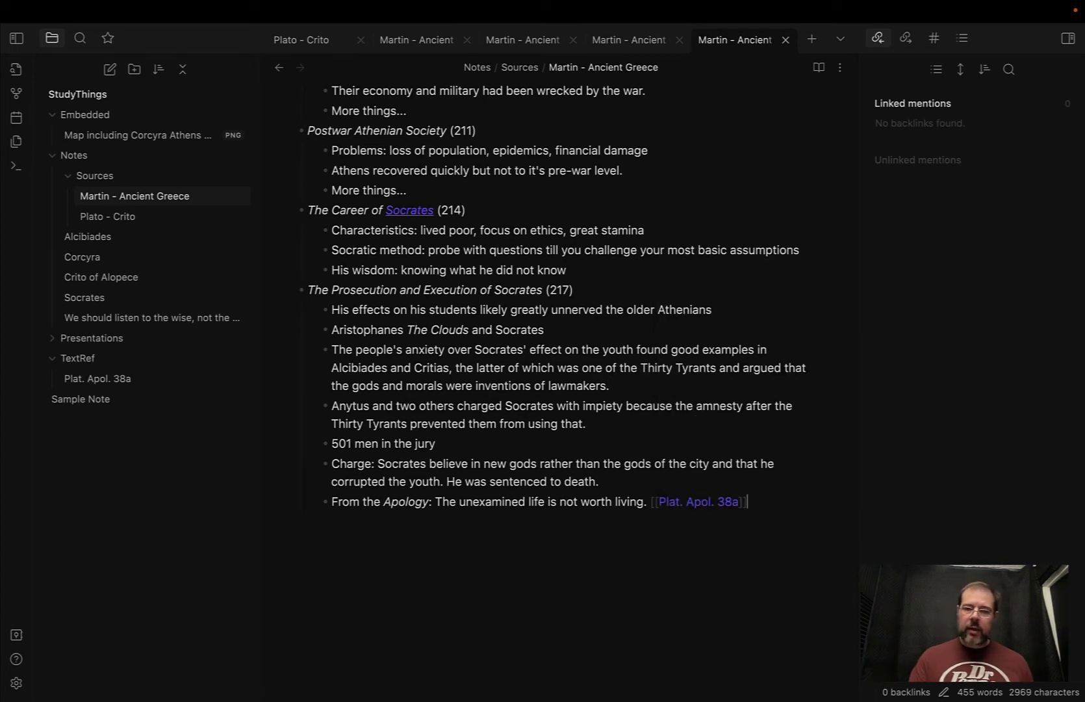
key("Up")
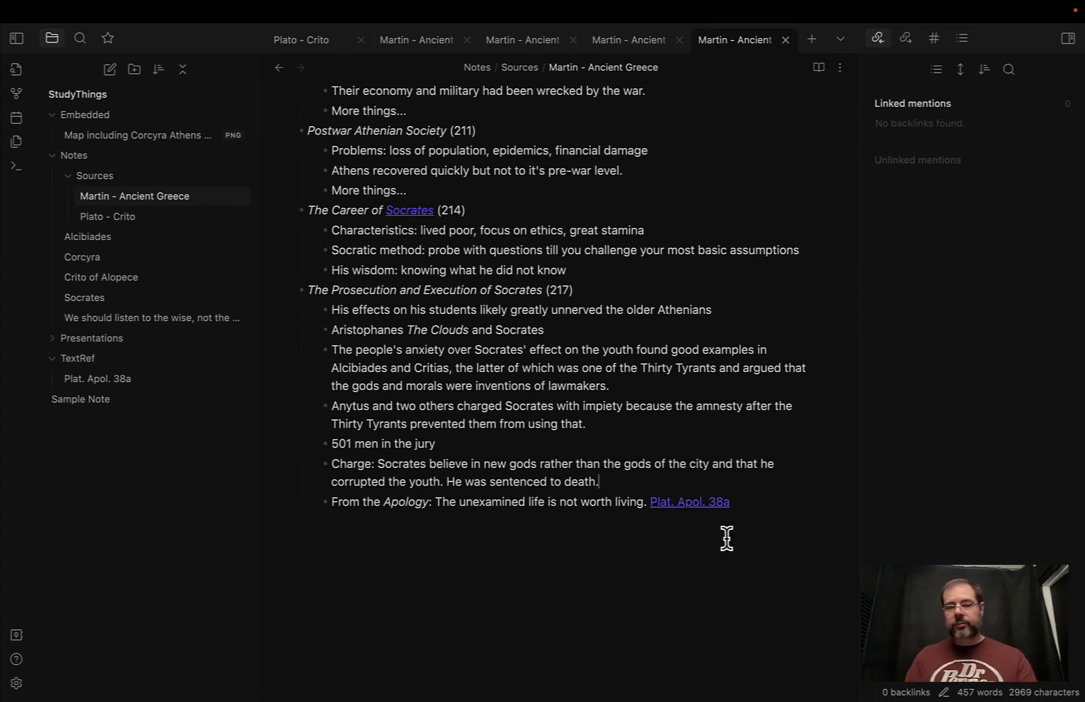
Rework the Apology bullet so its link to "Plat. Apol. 38a" displays the text "The unexamined life is not worth living", with no separate quotation or period.
left_click_drag(443, 503, 622, 500)
key("ctrl+c")
key("BackSpace")
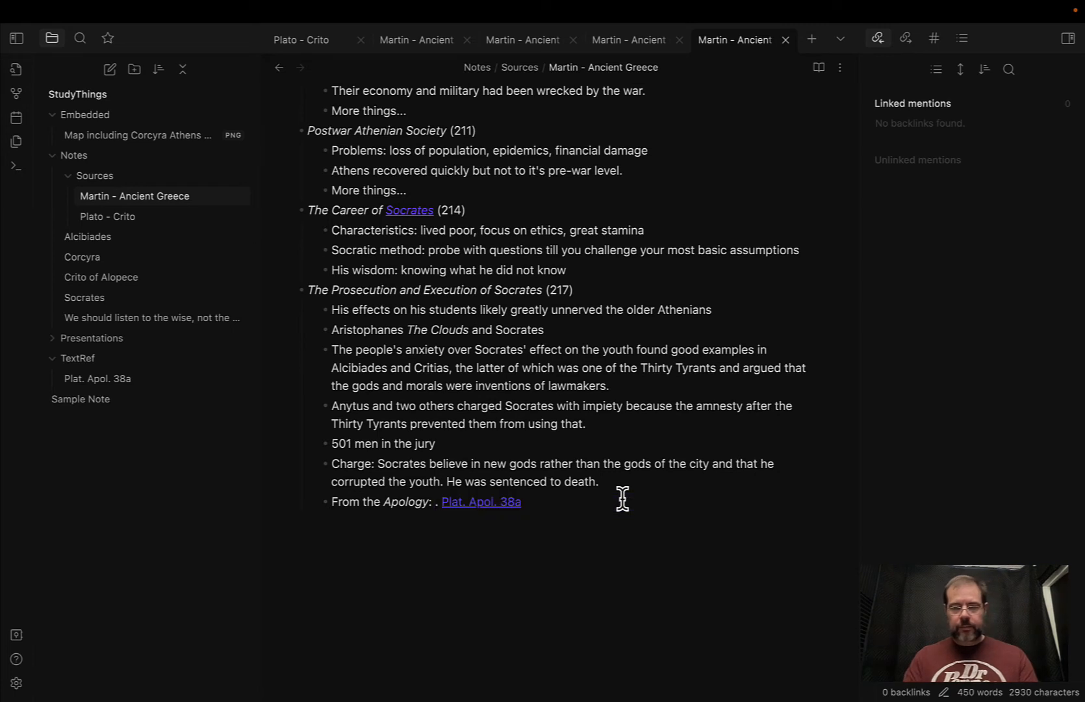
key("Delete")
key("Delete")
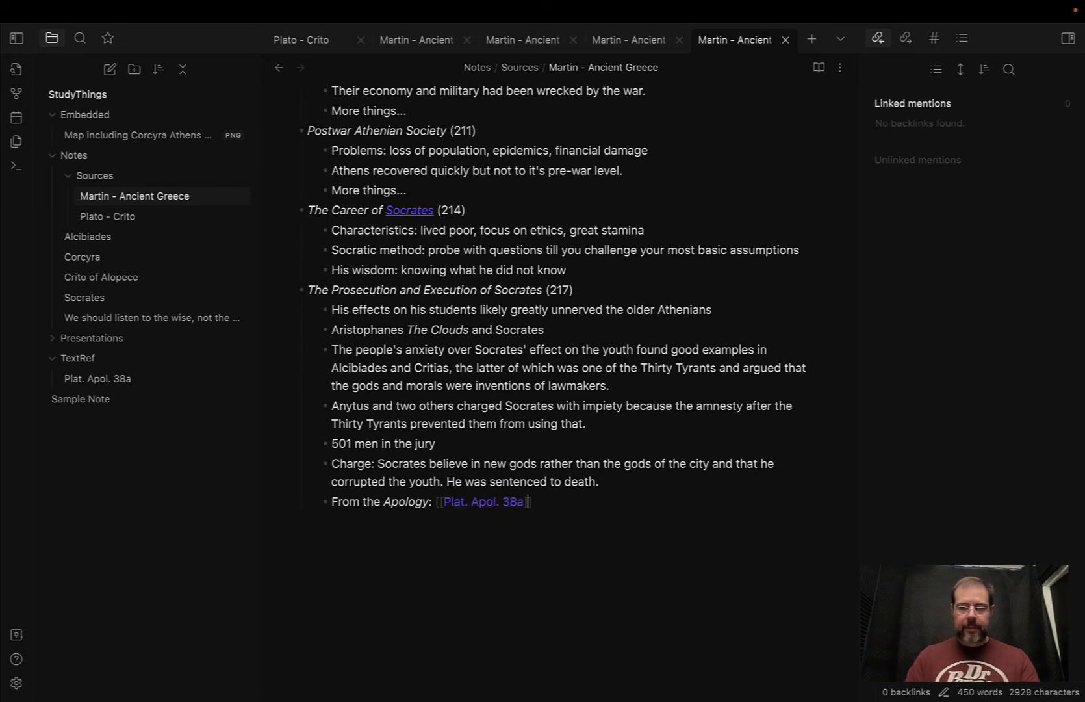
key("Left")
type("|")
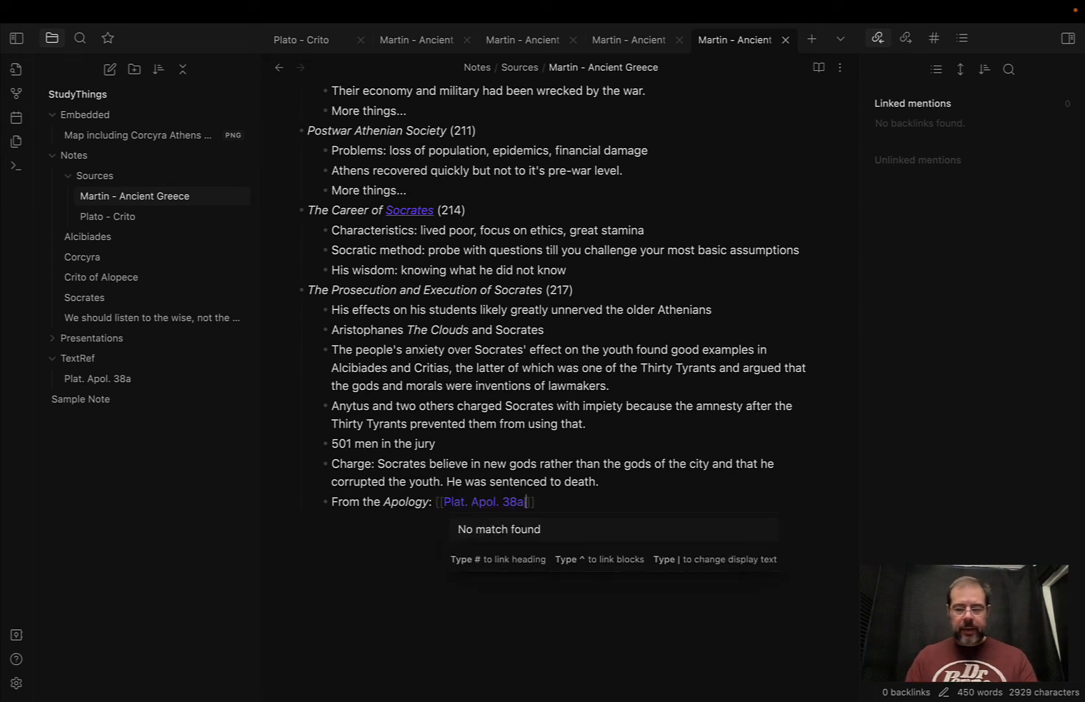
key("ctrl+v")
left_click(513, 473)
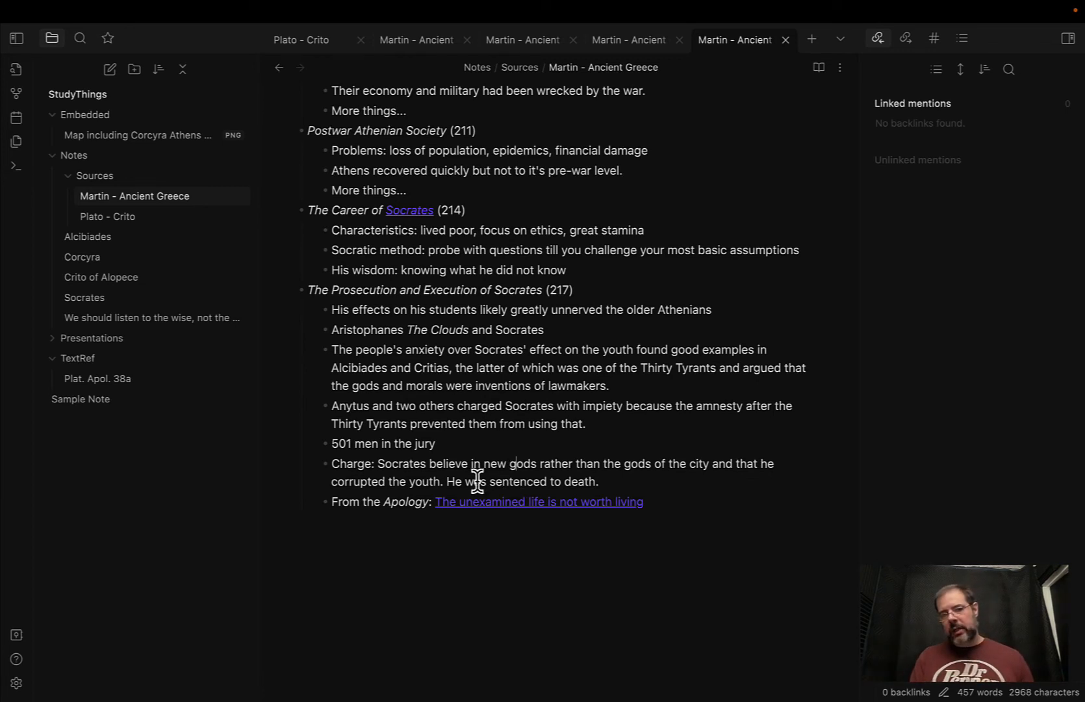
double_click(426, 498)
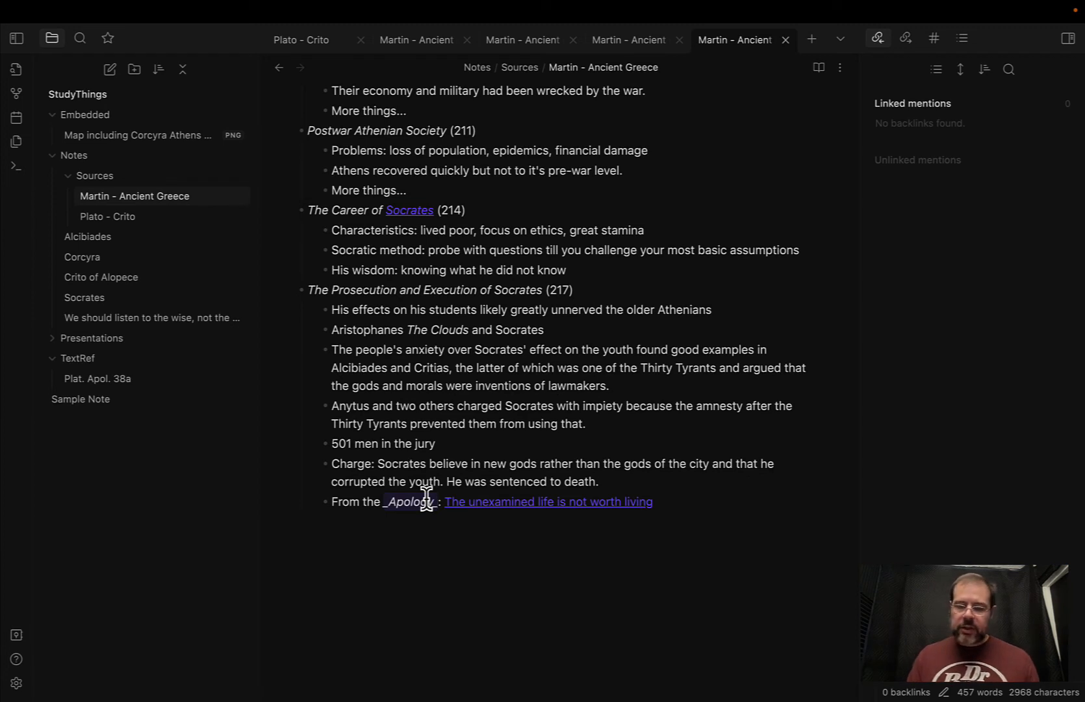
key("Right")
key("Right")
key("Right")
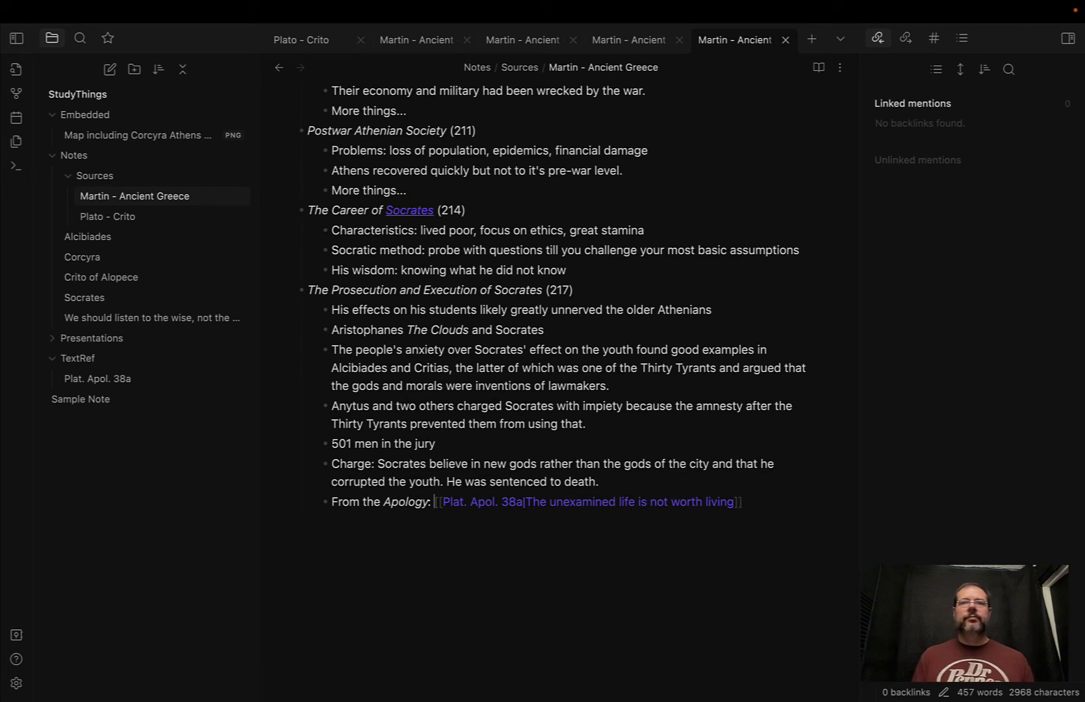
left_click(455, 459)
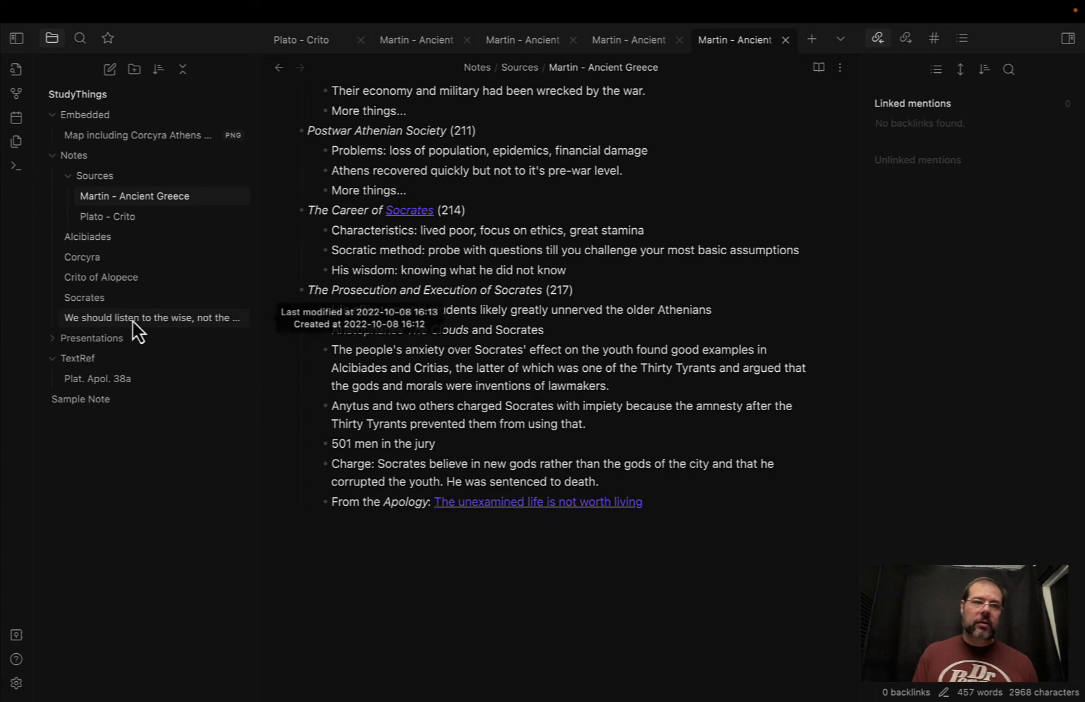
Open the vault's graph view and examine how the notes connect to each other.
left_click(16, 93)
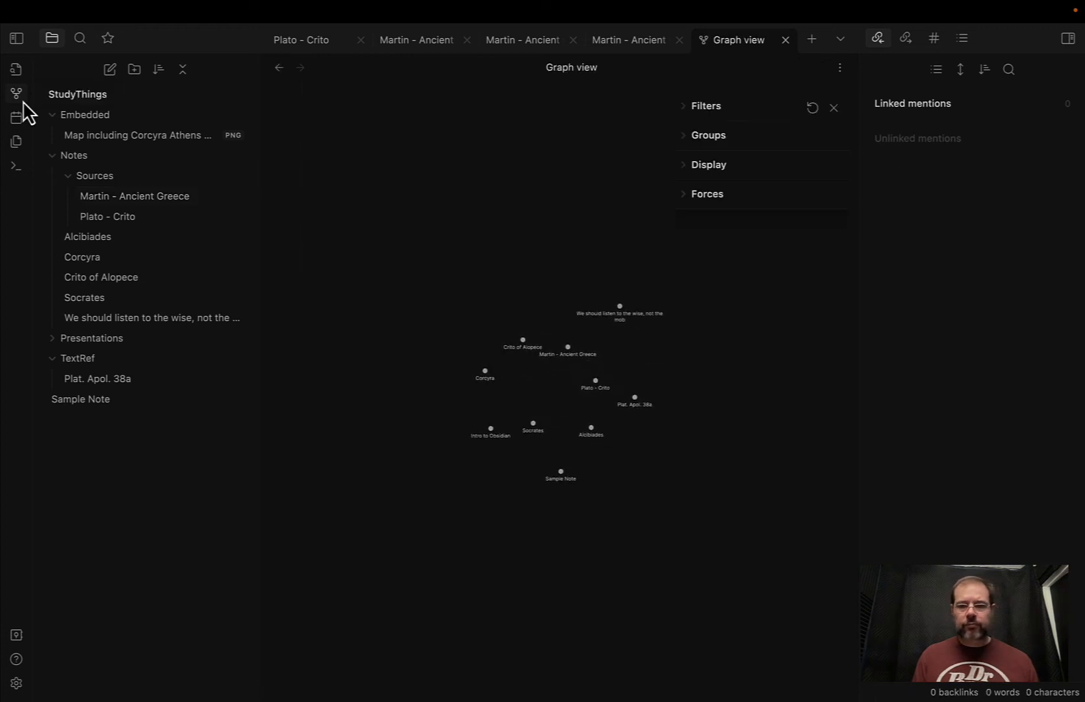
scroll(518, 492, "up", 5)
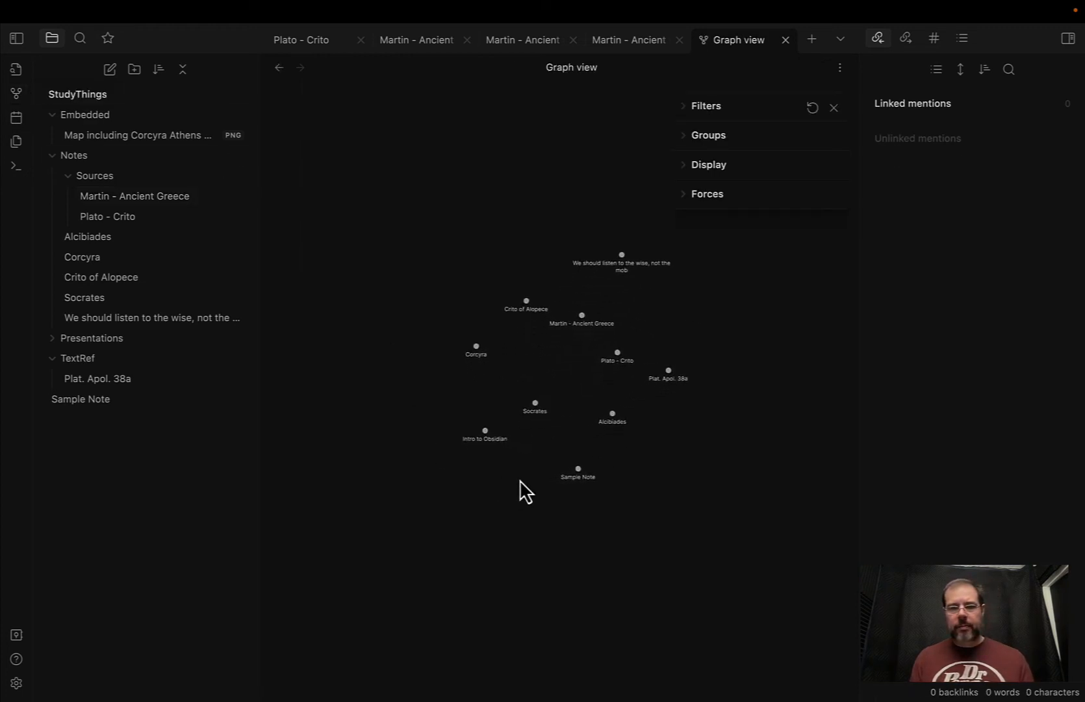
scroll(520, 481, "up", 2)
scroll(520, 482, "down", 1)
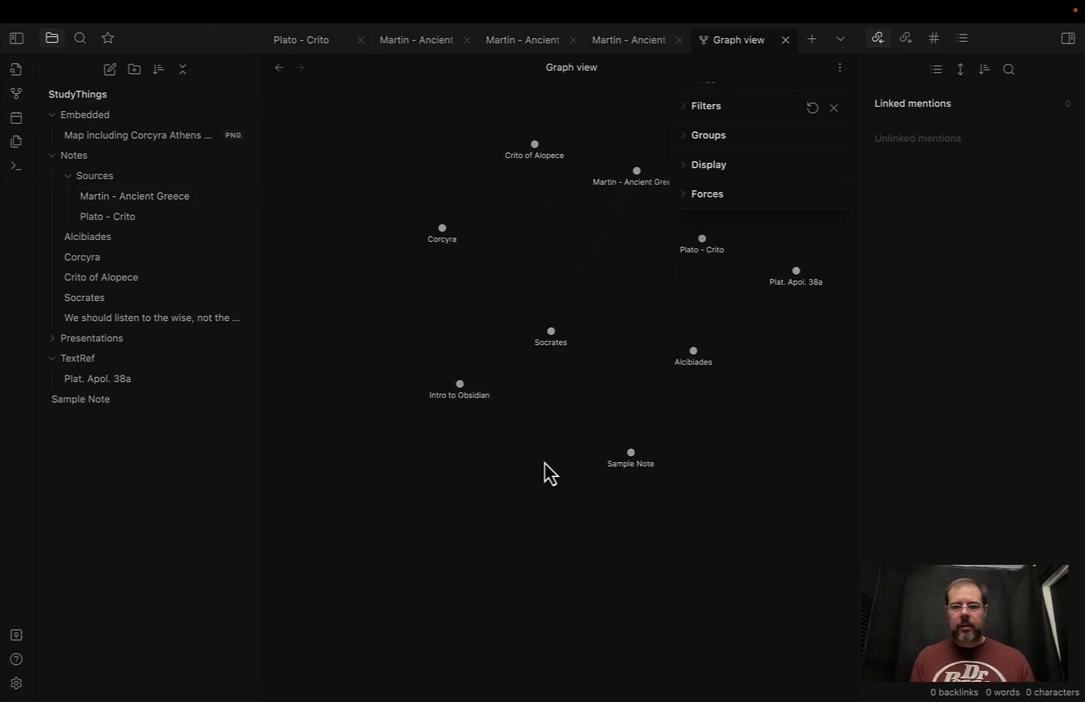
left_click_drag(608, 400, 528, 563)
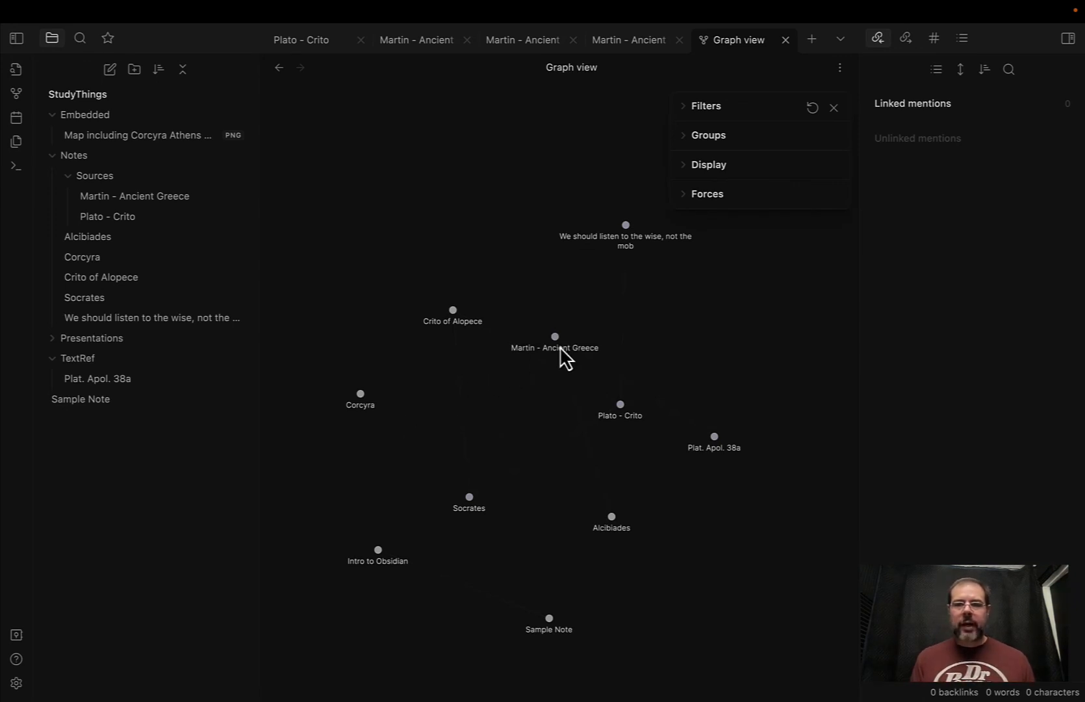
In the Martin - Ancient Greece note, turn "Corcyra" in the Athens support bullet into a note link, and return to the graph view.
left_click(526, 39)
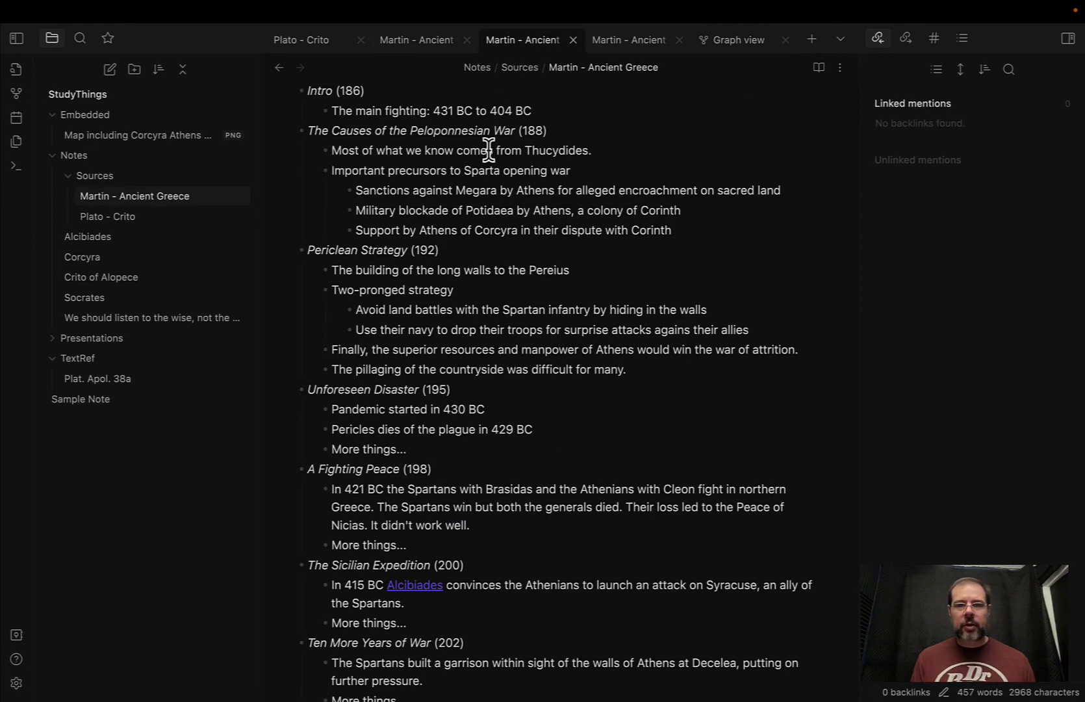
double_click(502, 233)
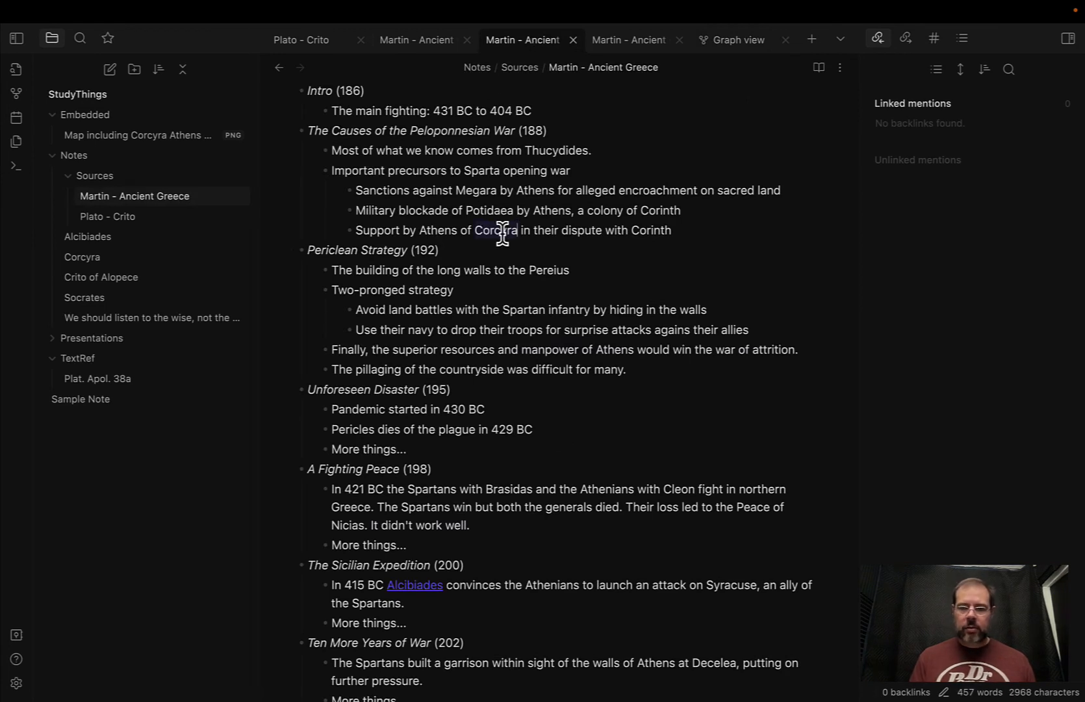
type("[[")
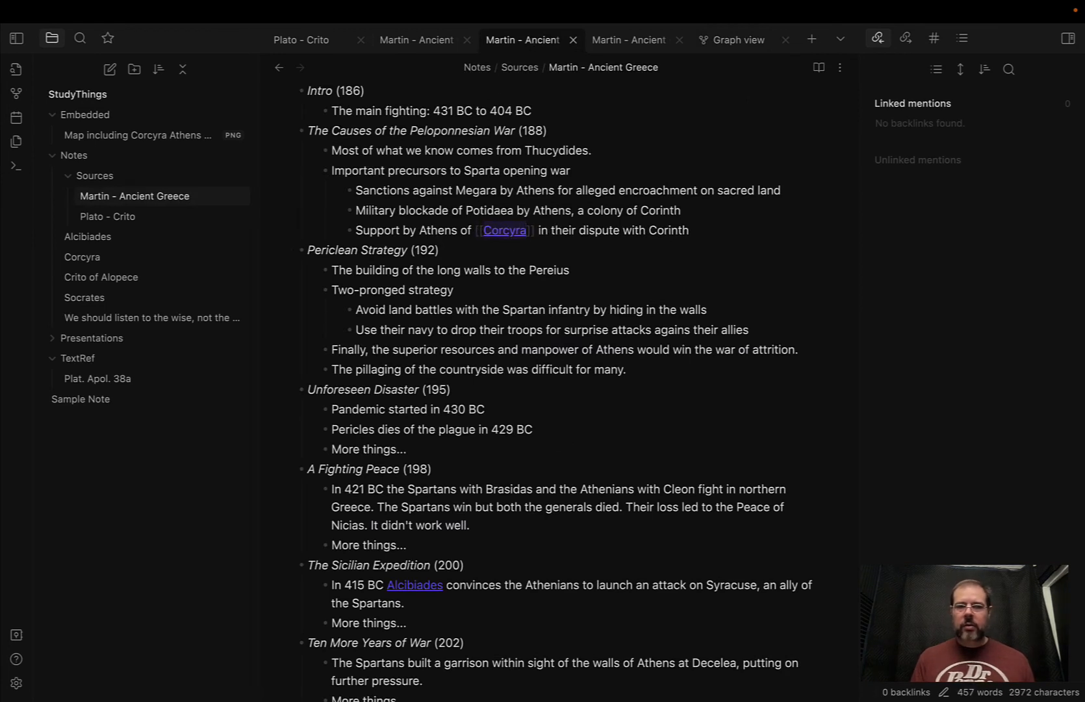
left_click(562, 229)
left_click(720, 43)
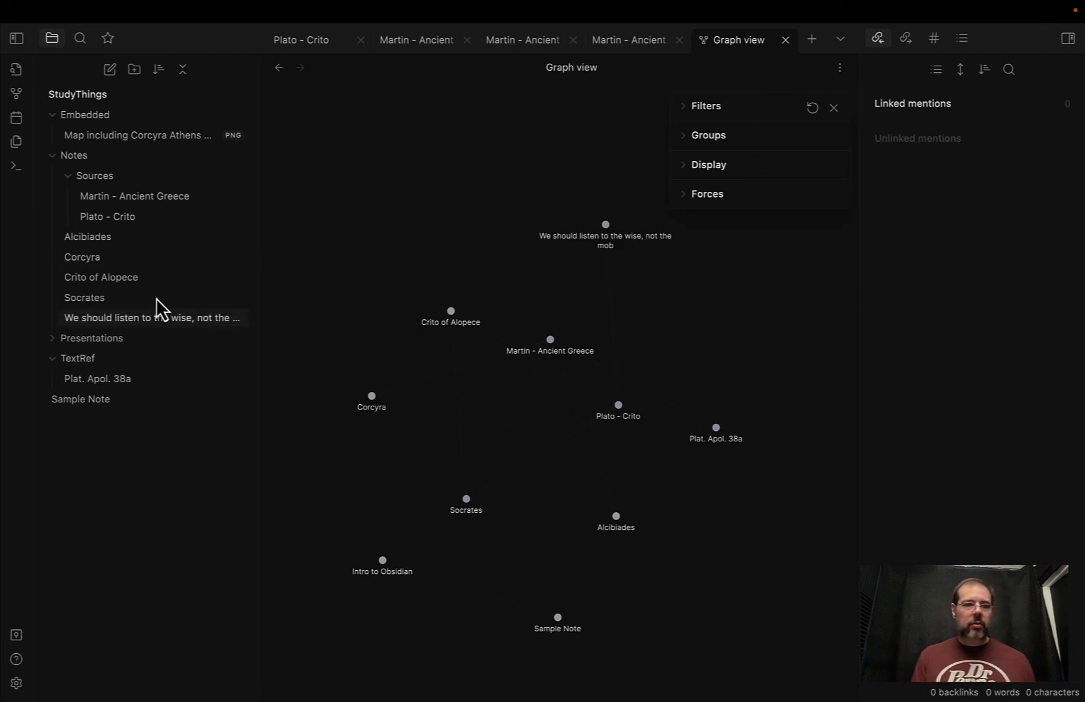
In the Alcibiades note, add the bullet "Student of" followed by a link to the Socrates note, and reopen the graph view.
left_click(93, 240)
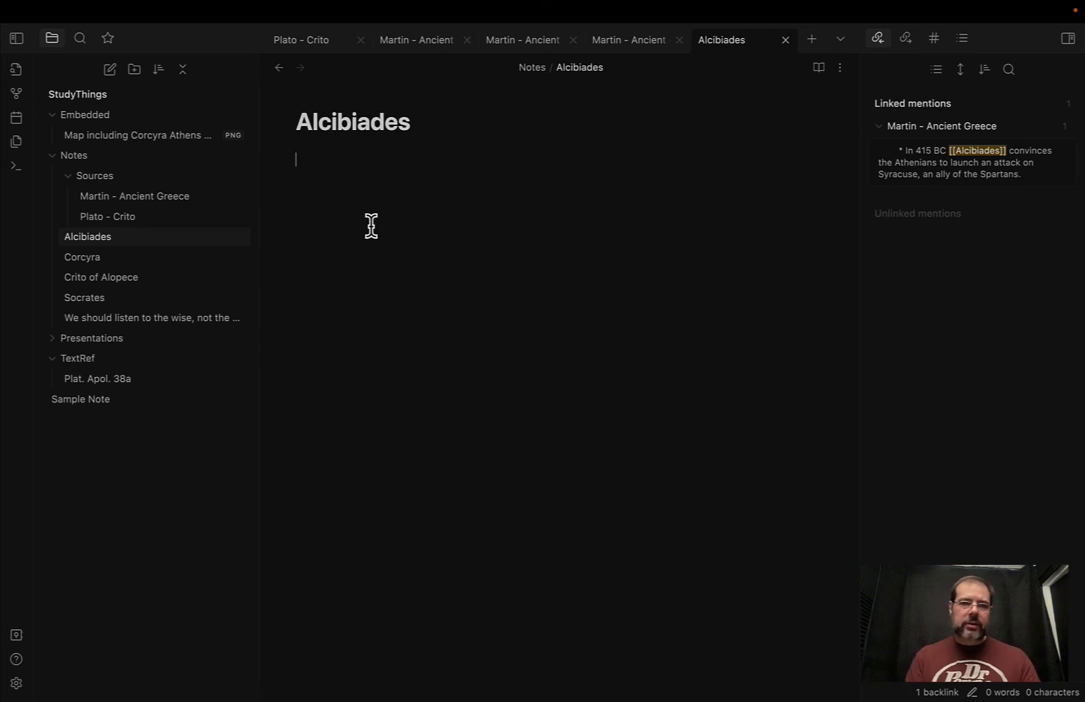
type("- Stu")
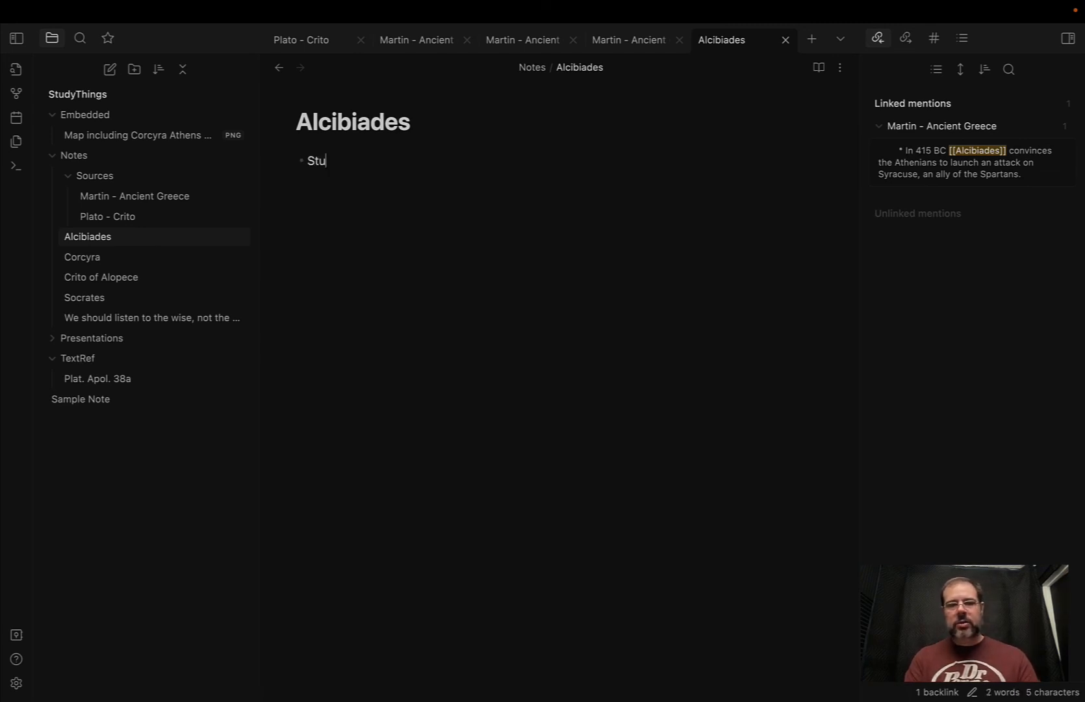
type("dent of [[S")
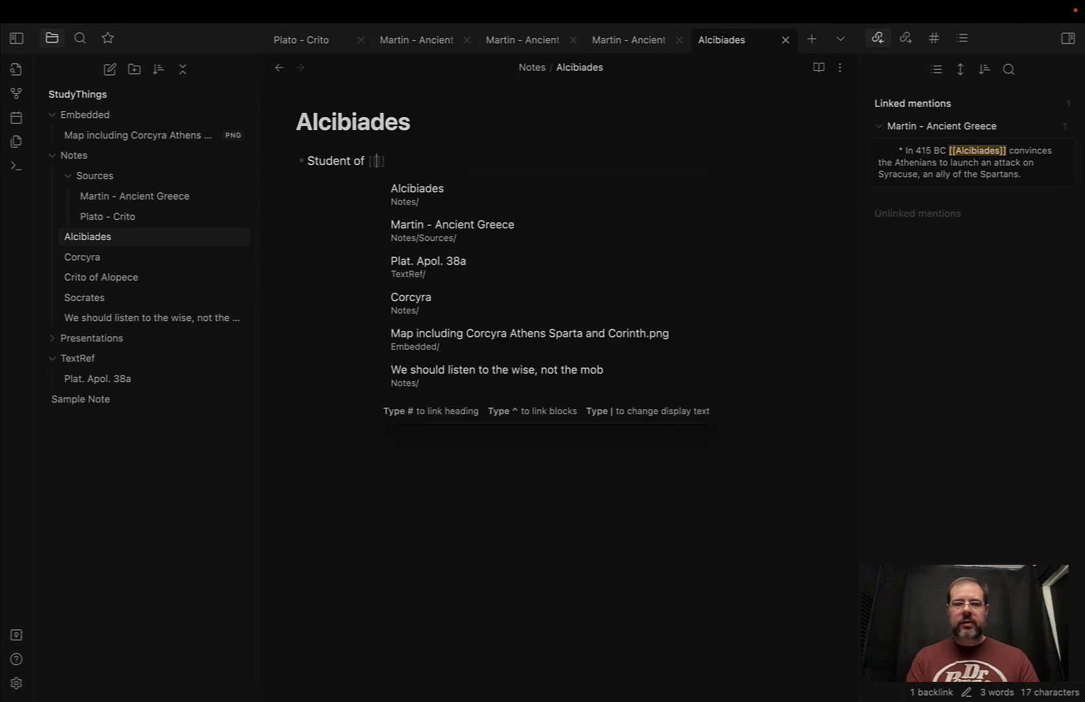
type("ocr")
key("Return")
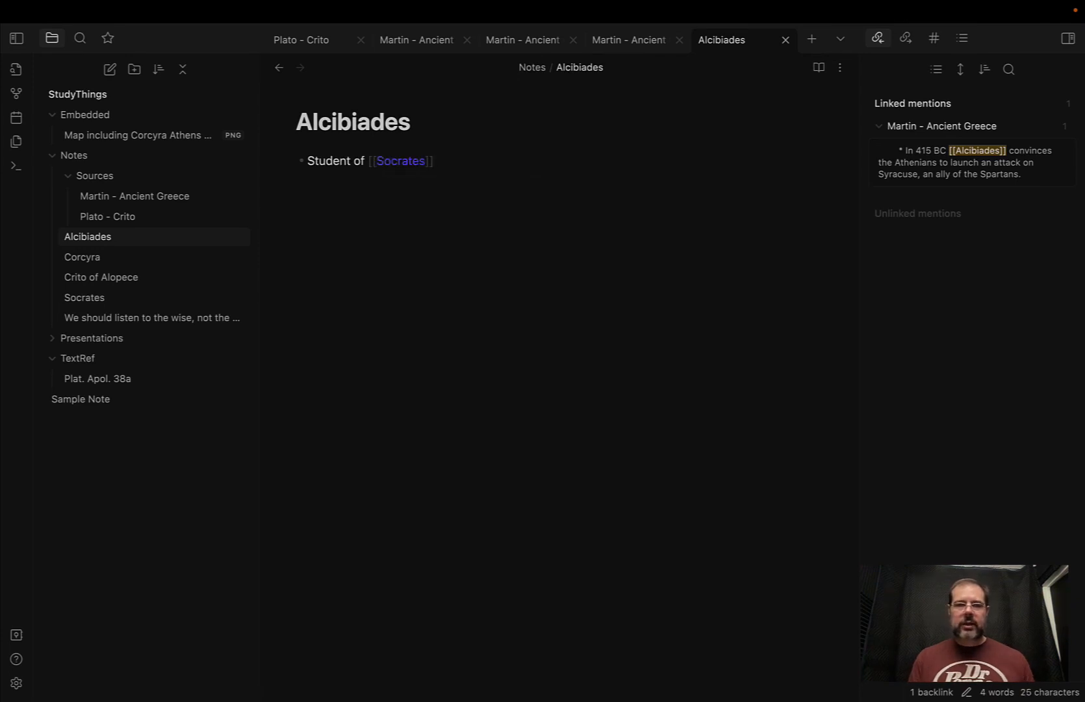
left_click(16, 94)
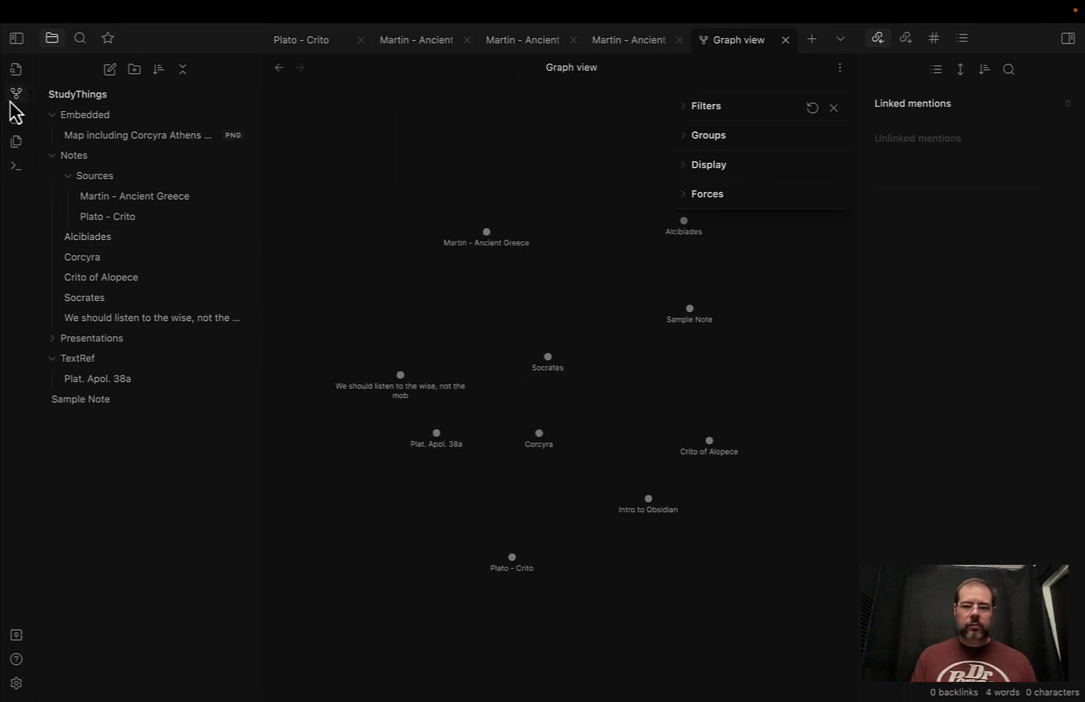